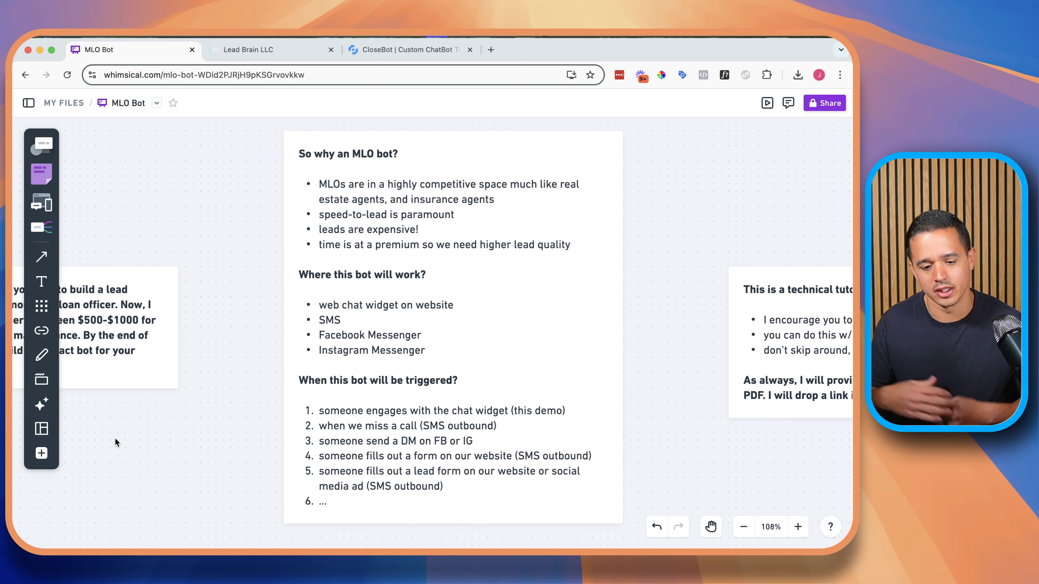
Review the technical tutorial notes and the MLO Bot mind map on the Whimsical board
{"action": "left_click_drag", "start_coordinate": [652, 276], "coordinate": [224, 242]}
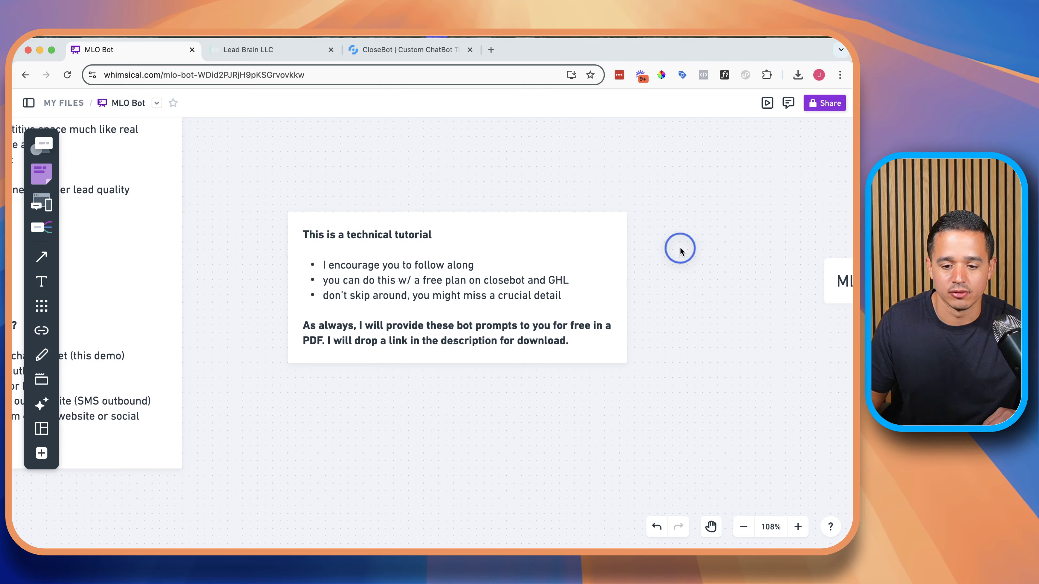
{"action": "left_click_drag", "start_coordinate": [735, 250], "coordinate": [264, 334]}
{"action": "left_click_drag", "start_coordinate": [658, 383], "coordinate": [631, 355]}
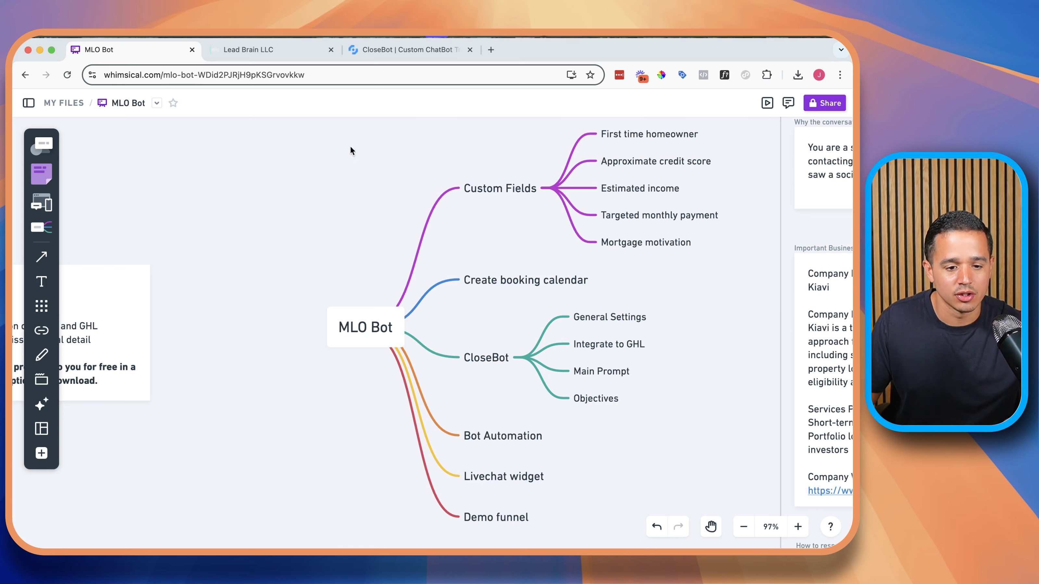
Switch to the Lead Brain CRM and open the Custom Fields settings
{"action": "left_click", "coordinate": [304, 52]}
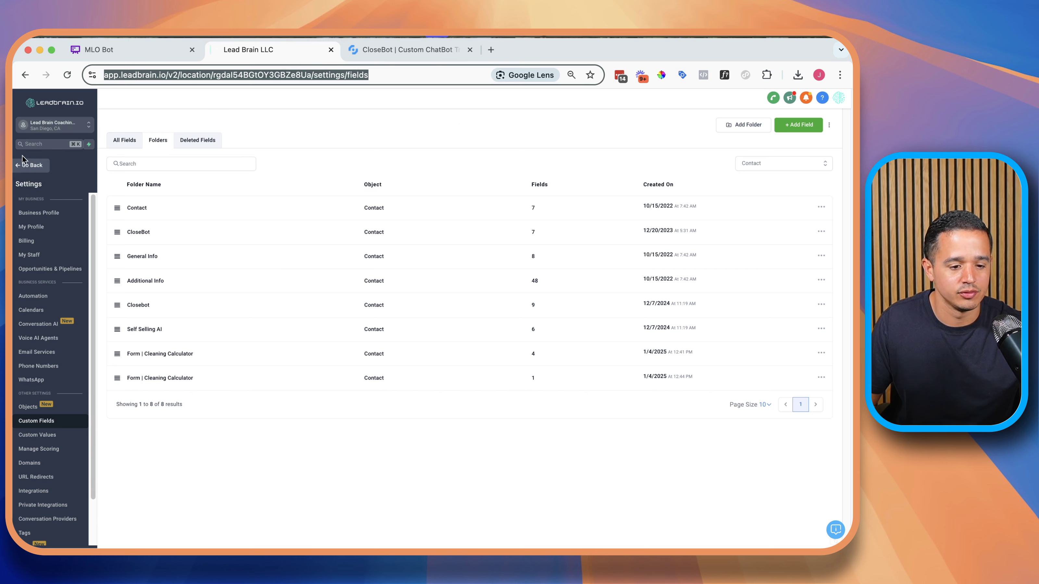
{"action": "left_click", "coordinate": [26, 164]}
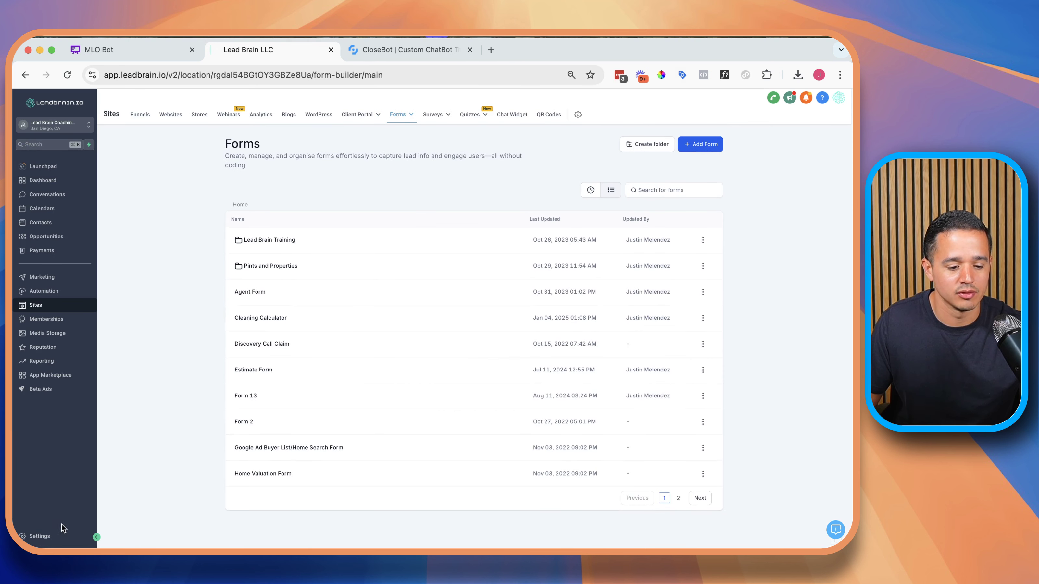
{"action": "left_click", "coordinate": [52, 537]}
{"action": "left_click", "coordinate": [42, 426]}
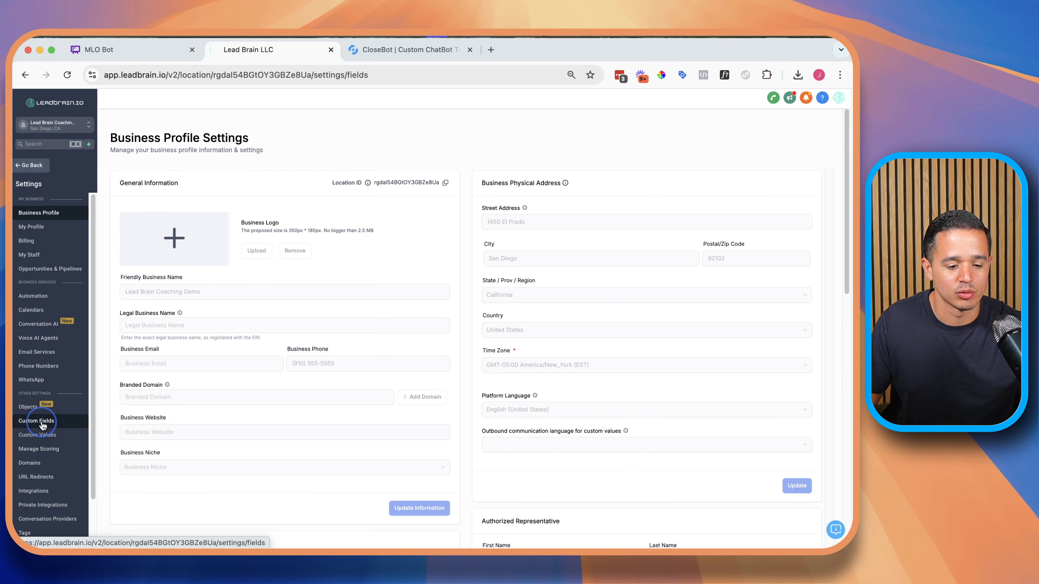
Create a custom field folder named MLO for the Contact object
{"action": "left_click", "coordinate": [724, 122]}
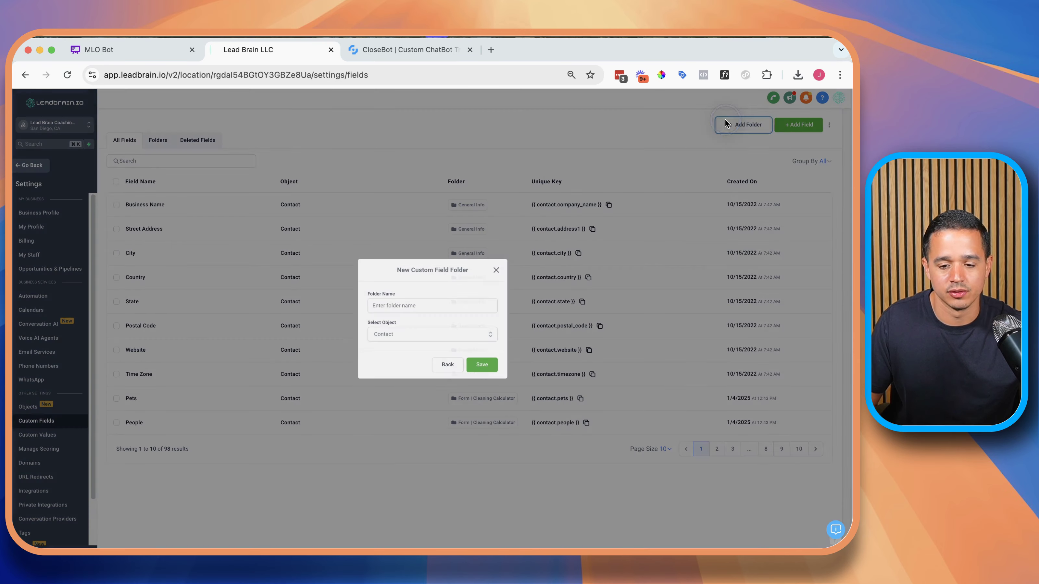
{"action": "left_click", "coordinate": [472, 305]}
{"action": "type", "text": "MLO"}
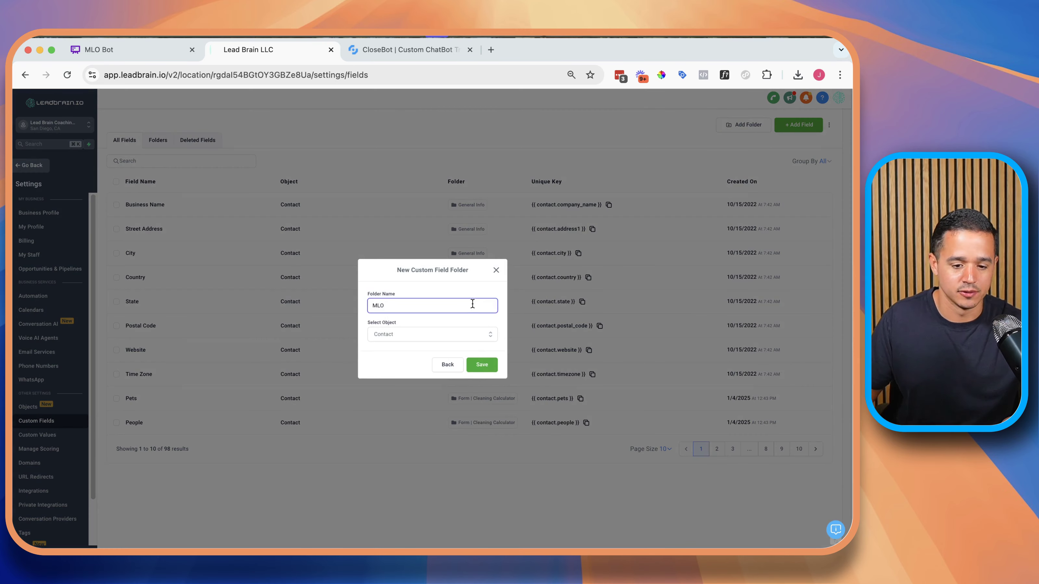
{"action": "left_click", "coordinate": [481, 364]}
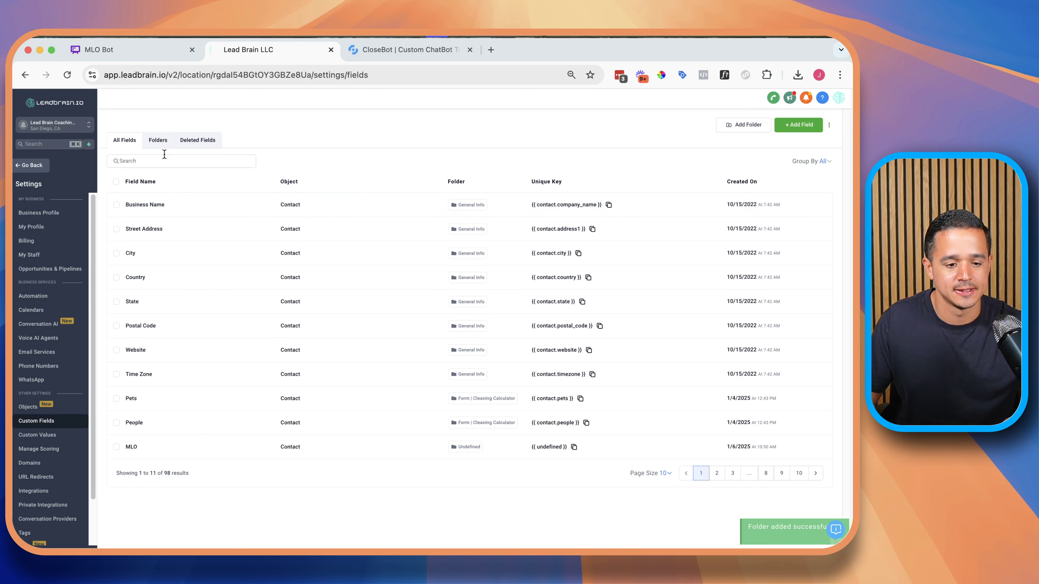
Open the MLO folder and start a new custom field of type Radio Select in it
{"action": "left_click", "coordinate": [161, 142]}
{"action": "left_click", "coordinate": [170, 398]}
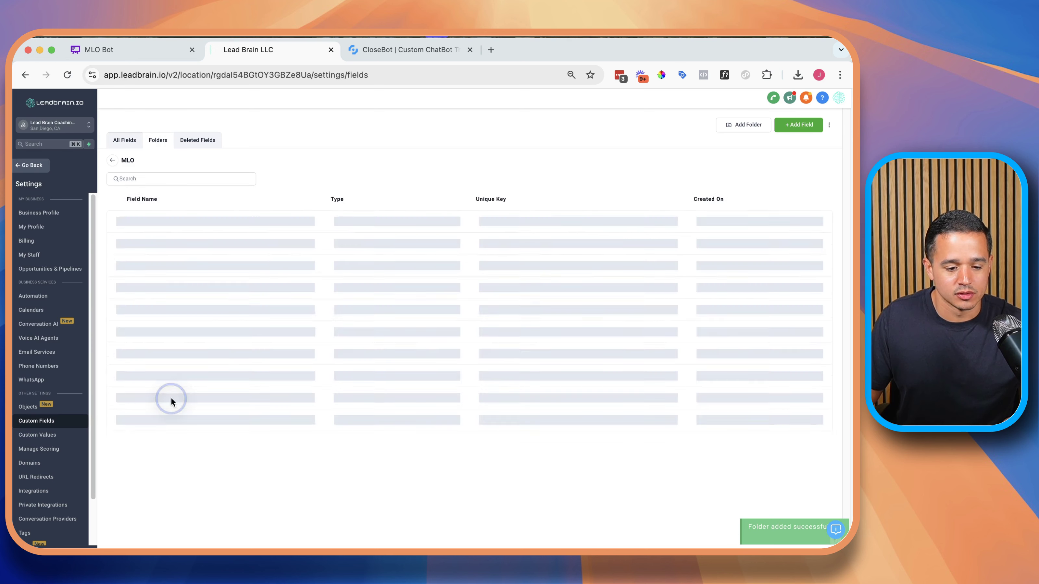
{"action": "left_click", "coordinate": [781, 127]}
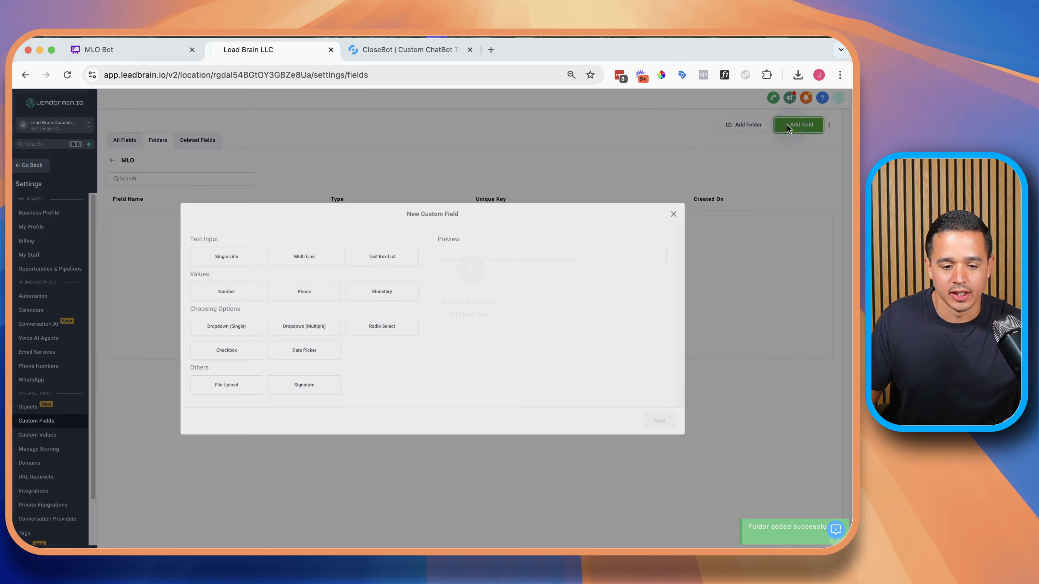
{"action": "key", "text": "super+equal"}
{"action": "key", "text": "super+equal"}
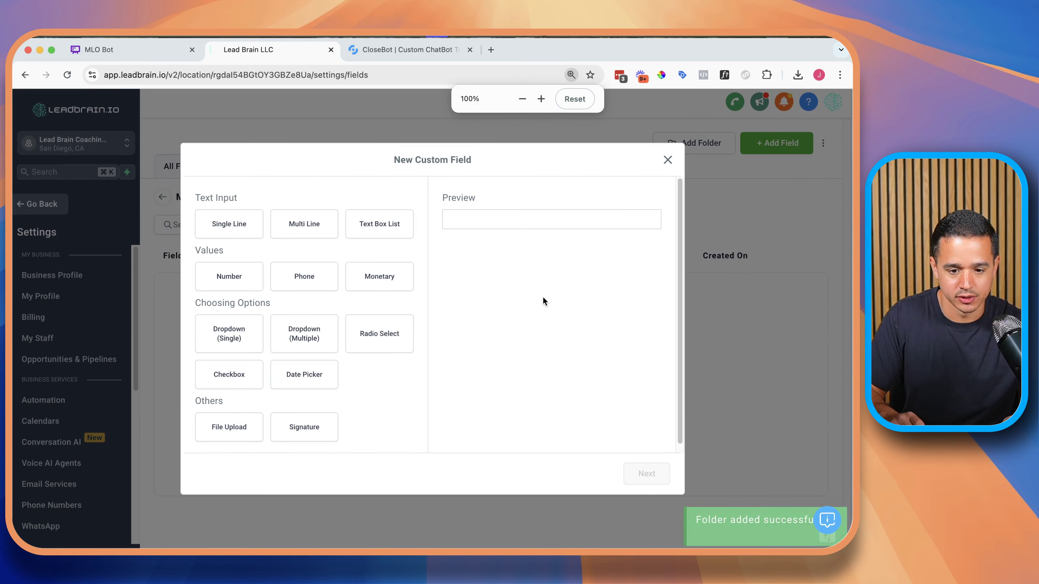
{"action": "left_click", "coordinate": [360, 342]}
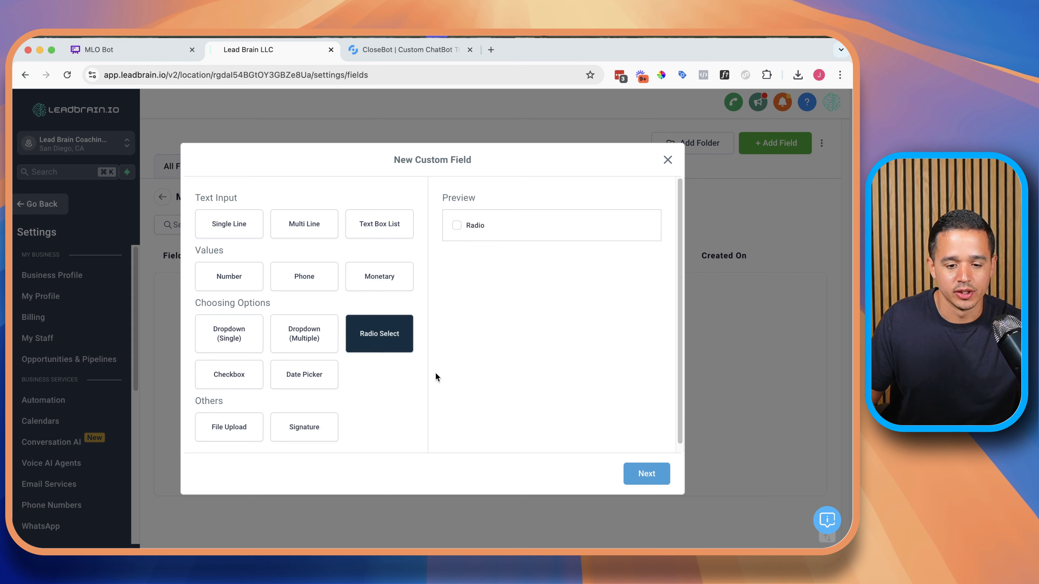
{"action": "left_click", "coordinate": [630, 471]}
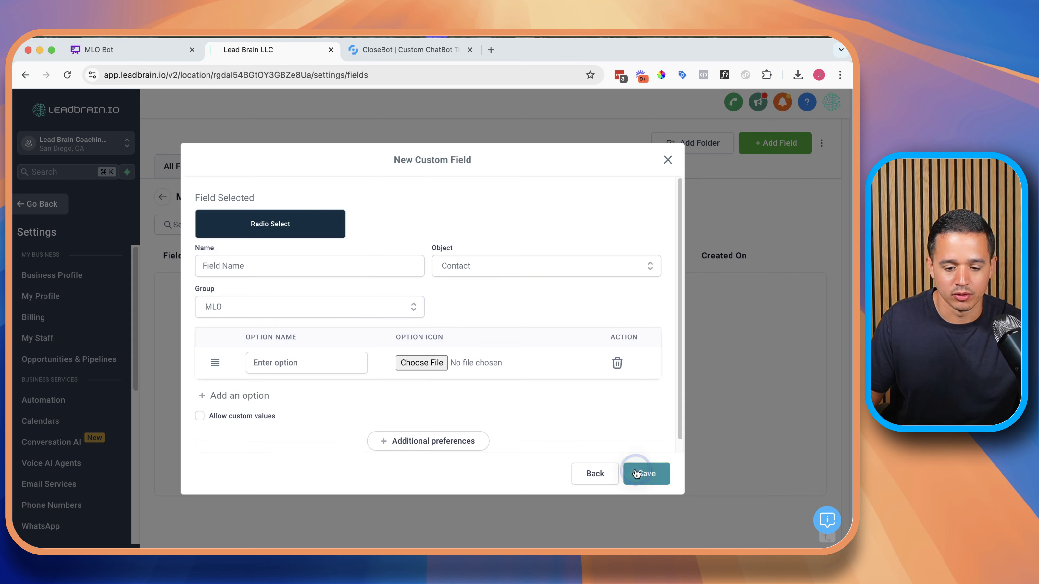
Name the new radio field "first time homeowner"
{"action": "left_click", "coordinate": [370, 266]}
{"action": "type", "text": "first time ohome"}
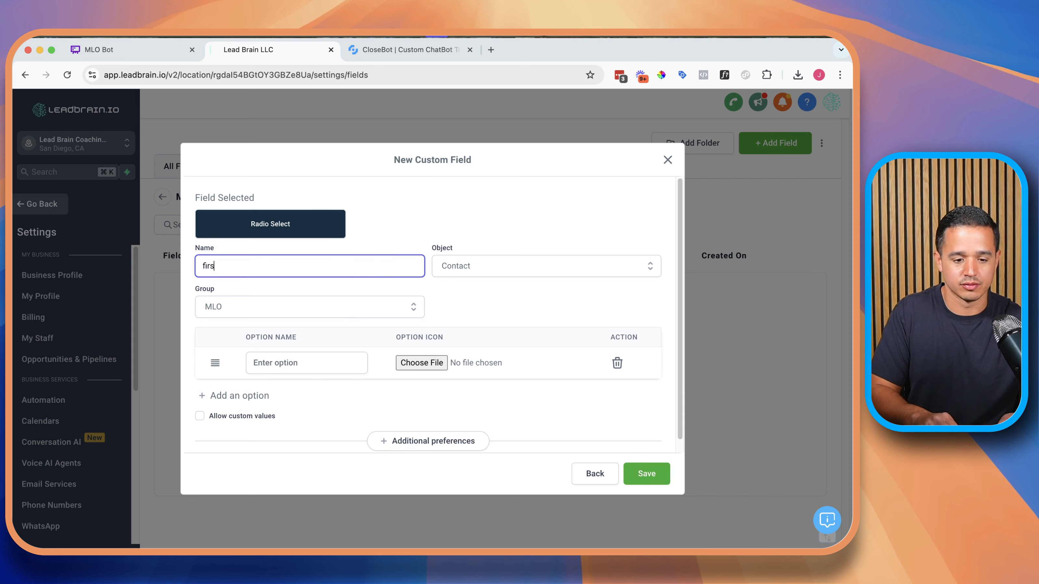
{"action": "key", "text": "BackSpace"}
{"action": "key", "text": "BackSpace"}
{"action": "key", "text": "BackSpace"}
{"action": "key", "text": "BackSpace"}
{"action": "key", "text": "BackSpace"}
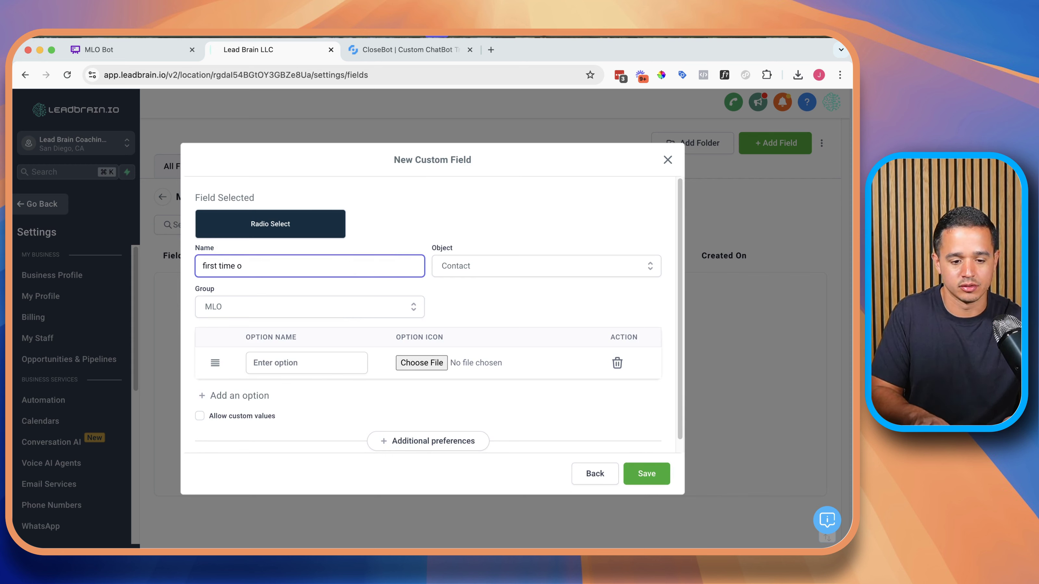
{"action": "type", "text": "homeowner"}
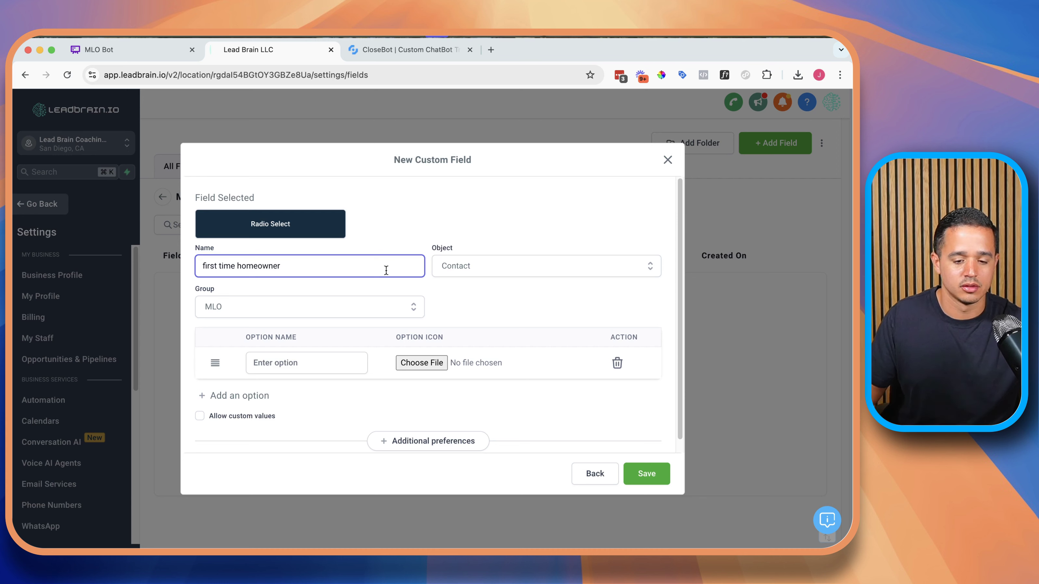
Give the homeowner field the options "yes" and "no" and save it
{"action": "left_click", "coordinate": [360, 362]}
{"action": "type", "text": "yes"}
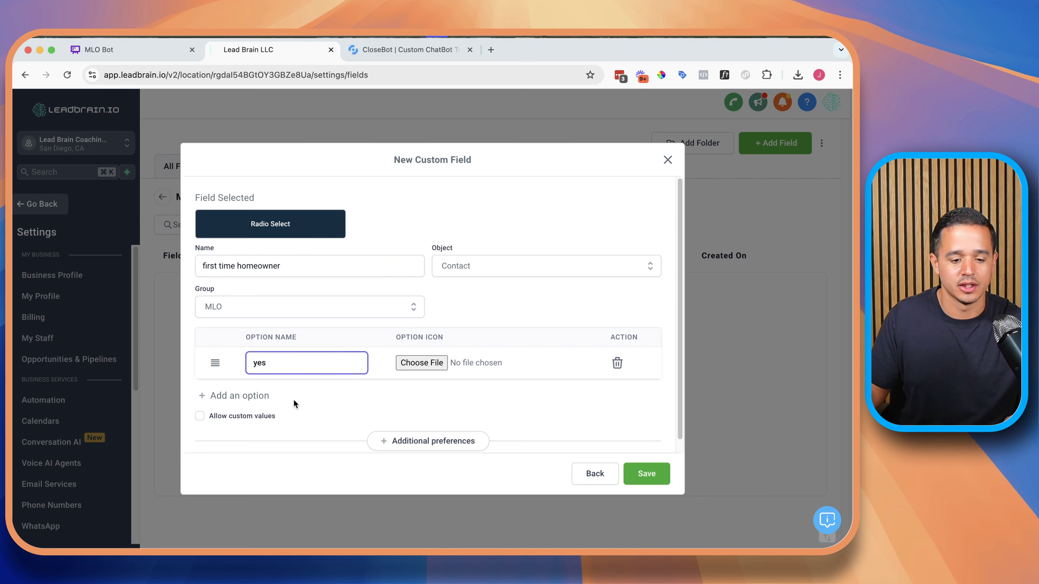
{"action": "left_click", "coordinate": [272, 403]}
{"action": "left_click", "coordinate": [261, 395]}
{"action": "type", "text": "no"}
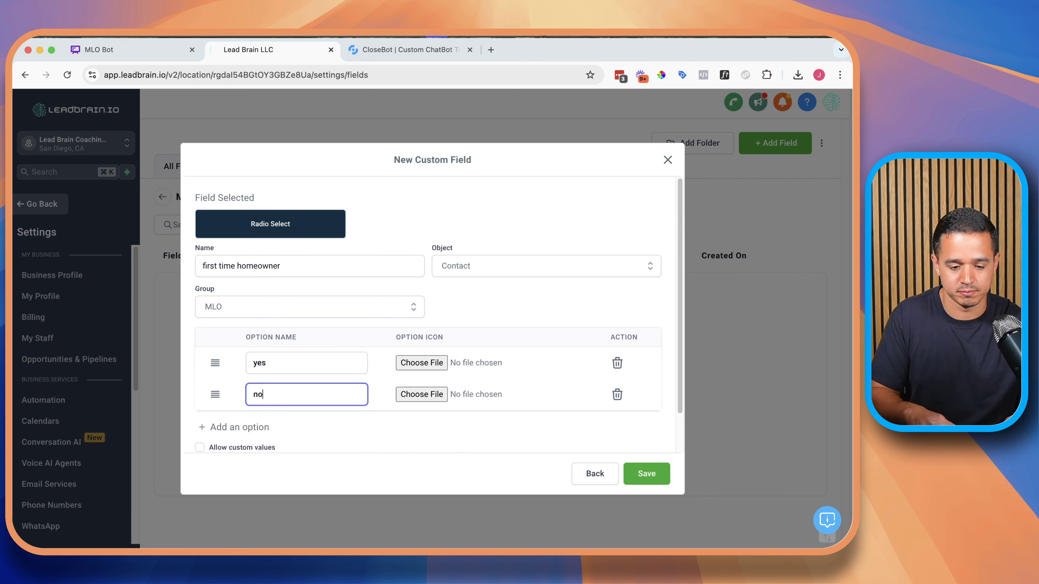
{"action": "left_click", "coordinate": [646, 473]}
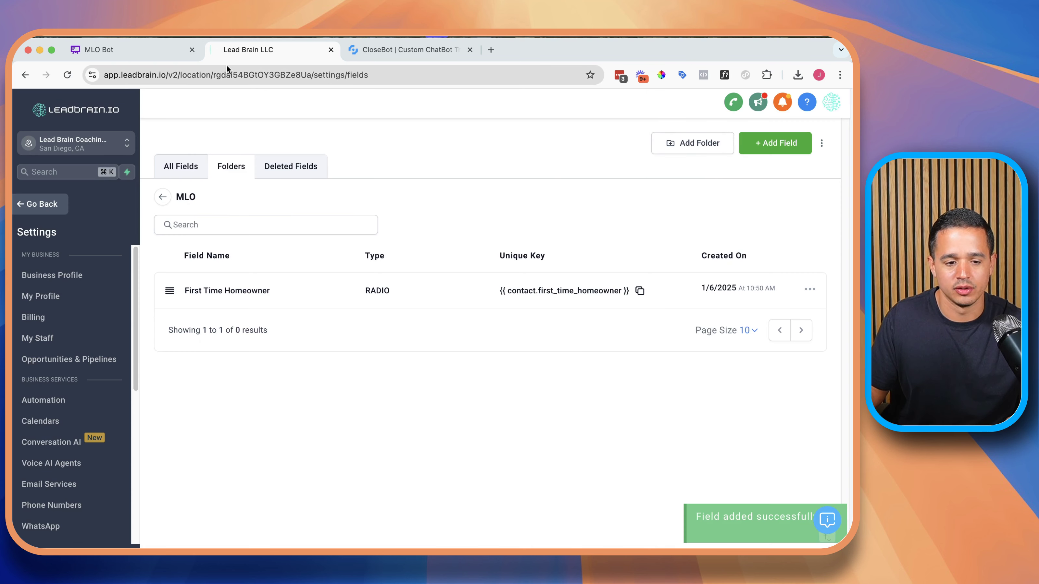
Check the mind map for the next field and start a new Number custom field in the MLO folder
{"action": "left_click", "coordinate": [153, 47]}
{"action": "left_click", "coordinate": [245, 51]}
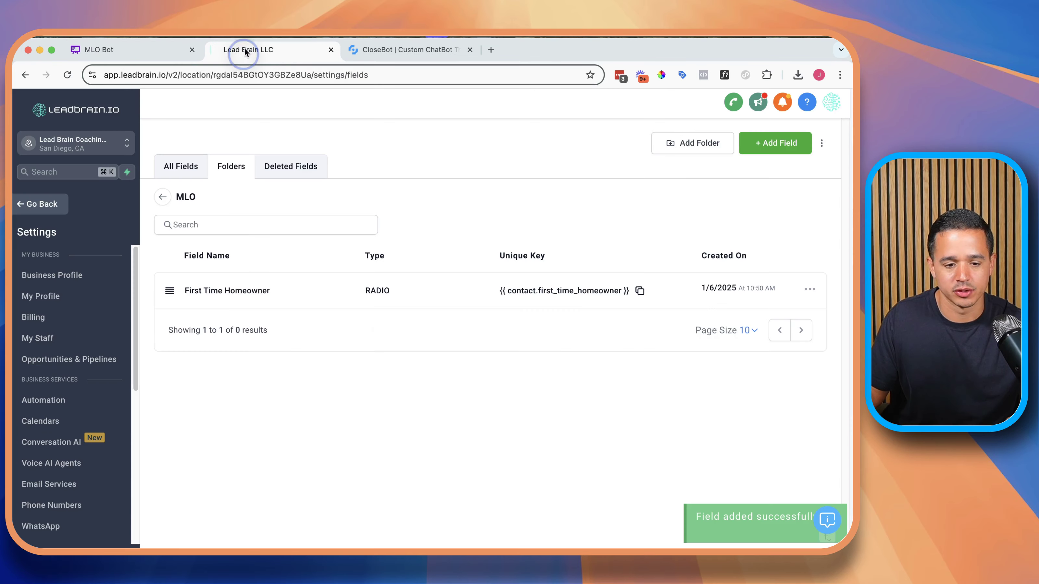
{"action": "left_click", "coordinate": [779, 145]}
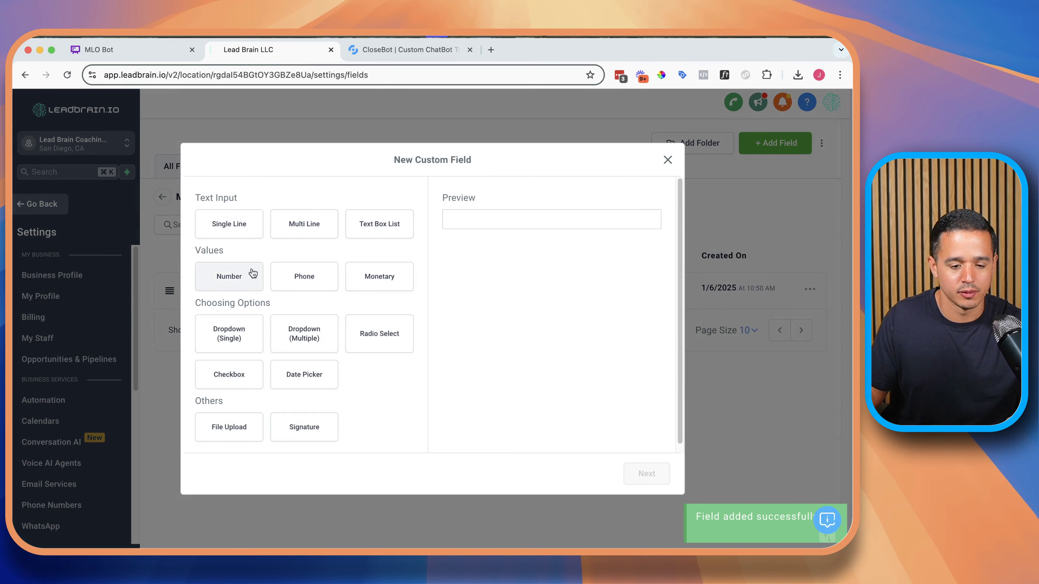
{"action": "left_click", "coordinate": [253, 273]}
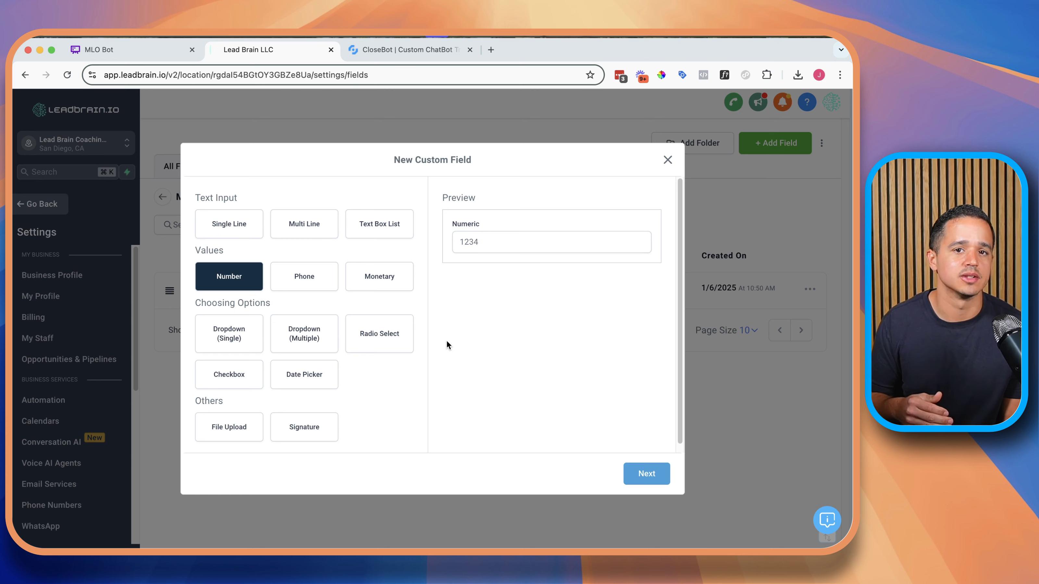
{"action": "left_click", "coordinate": [646, 474]}
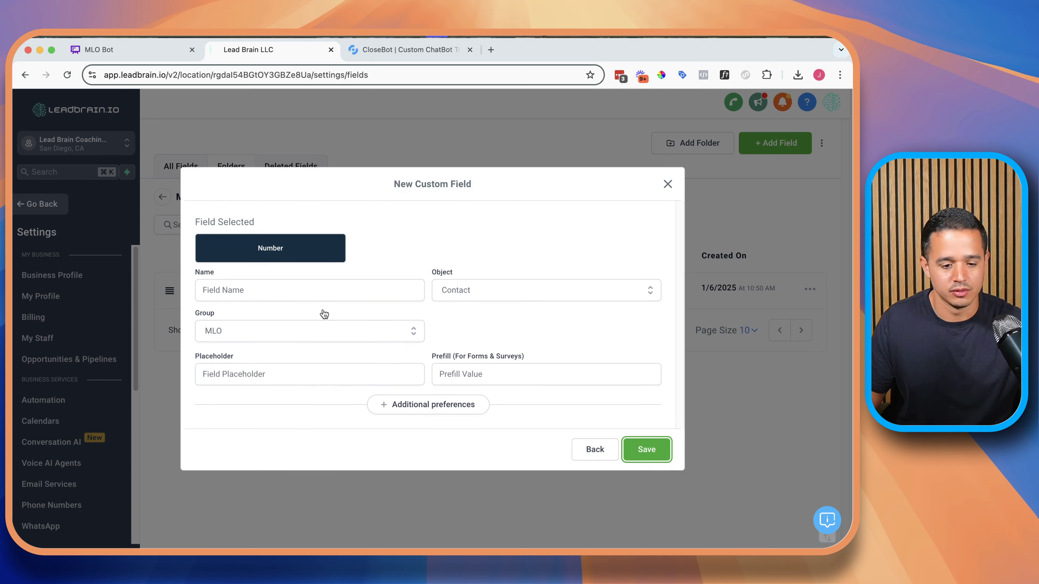
Name the number field "approximate credit score" and save it
{"action": "left_click", "coordinate": [324, 291]}
{"action": "type", "text": "approvi"}
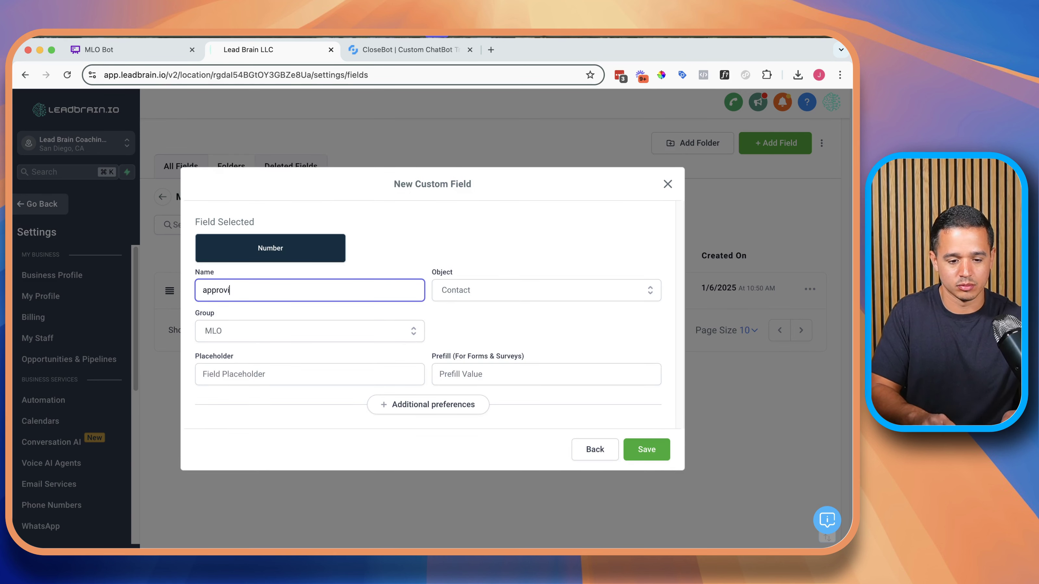
{"action": "key", "text": "BackSpace"}
{"action": "key", "text": "BackSpace"}
{"action": "type", "text": "cimx"}
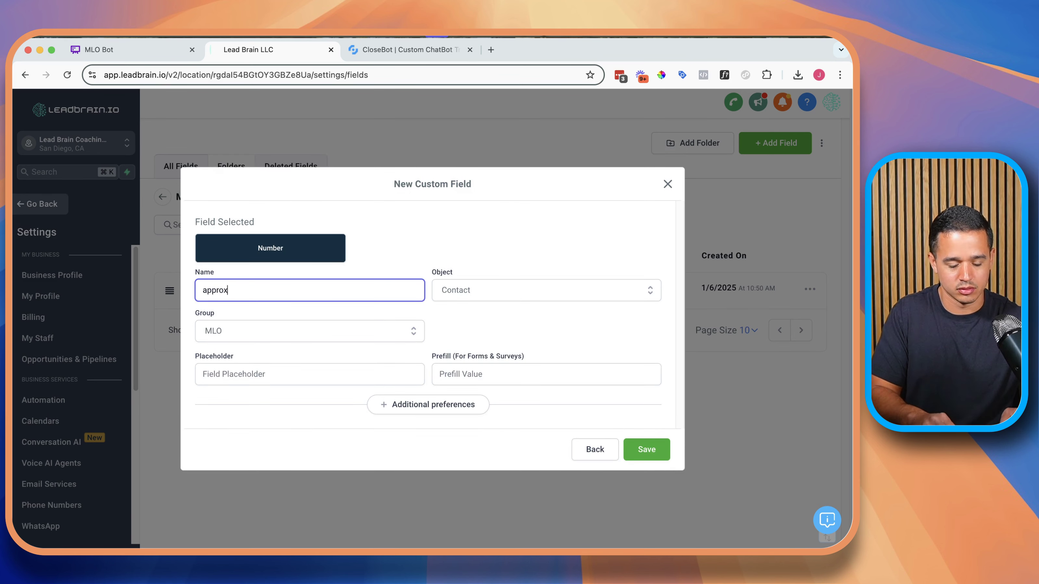
{"action": "type", "text": "imate credit scroe"}
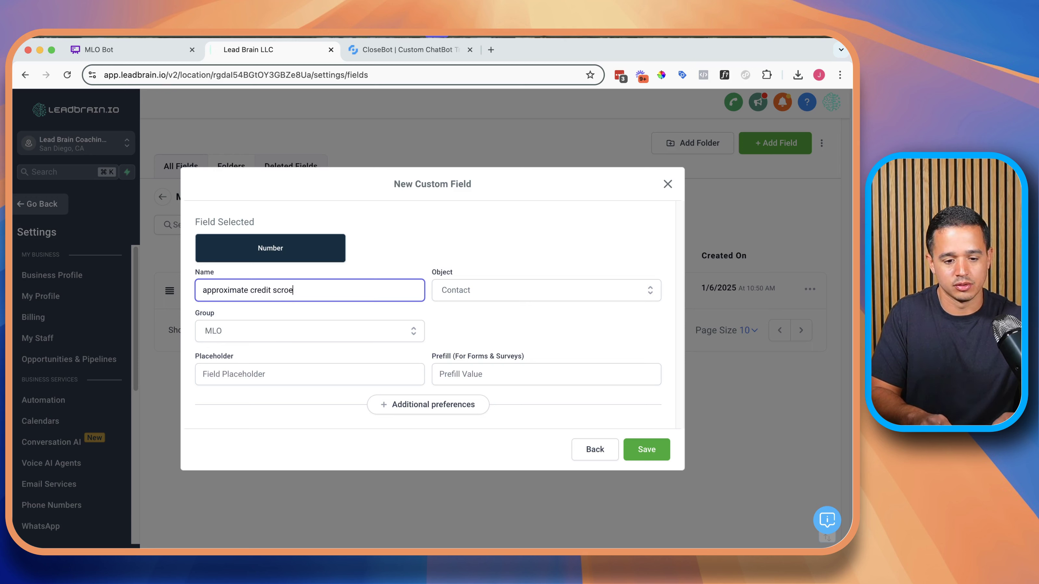
{"action": "key", "text": "BackSpace"}
{"action": "key", "text": "BackSpace"}
{"action": "key", "text": "BackSpace"}
{"action": "type", "text": "ore"}
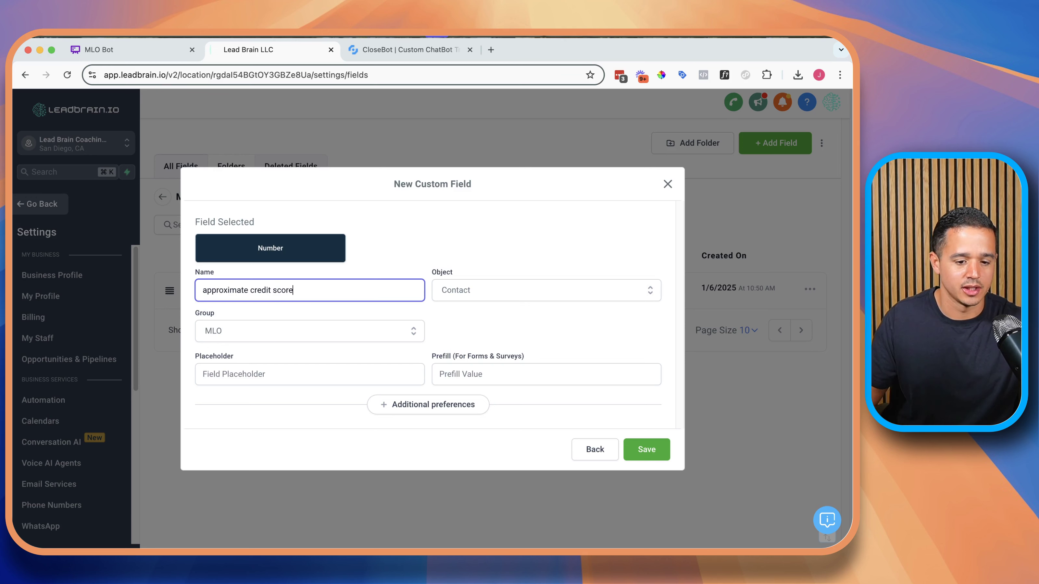
{"action": "left_click", "coordinate": [650, 448]}
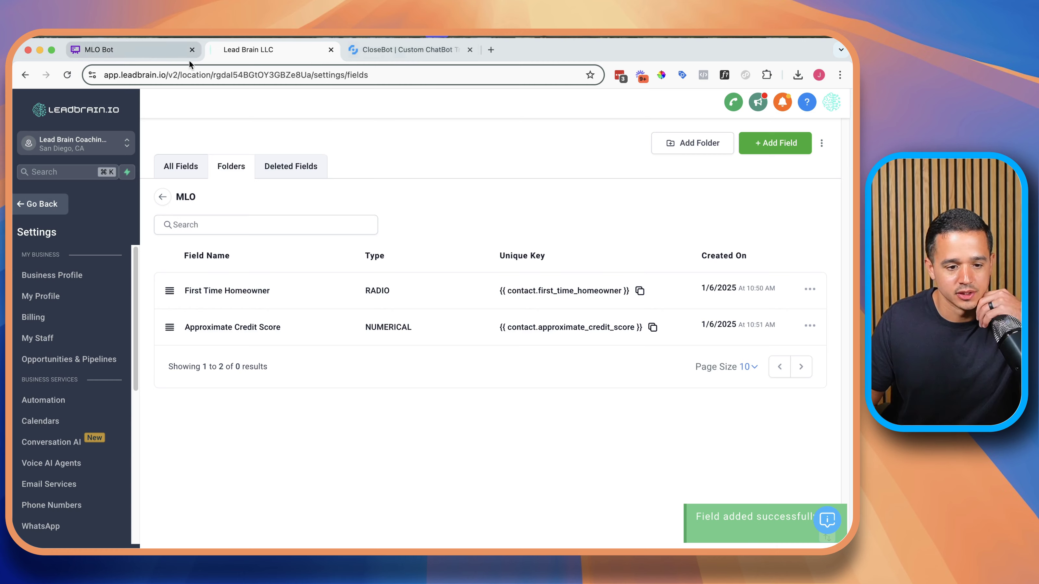
Look up the next planned field in the mind map and start a new Monetary custom field in the MLO folder
{"action": "left_click", "coordinate": [145, 54]}
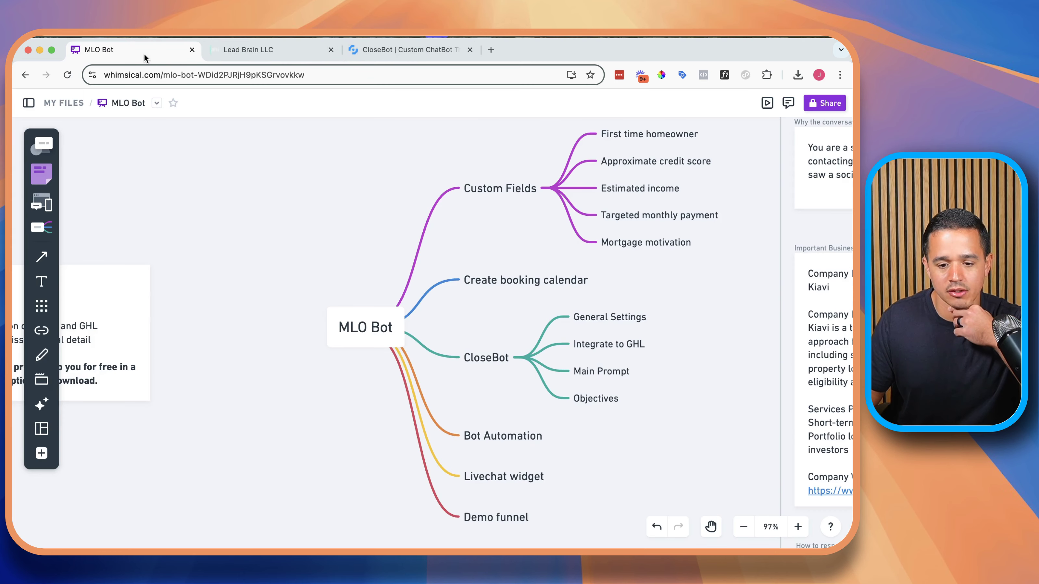
{"action": "left_click", "coordinate": [248, 50]}
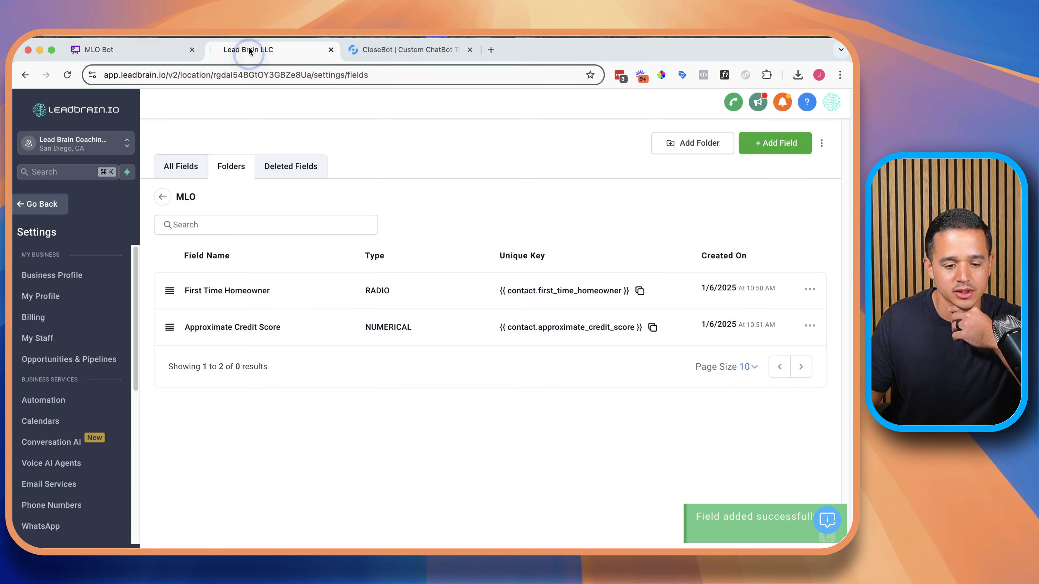
{"action": "left_click", "coordinate": [780, 152]}
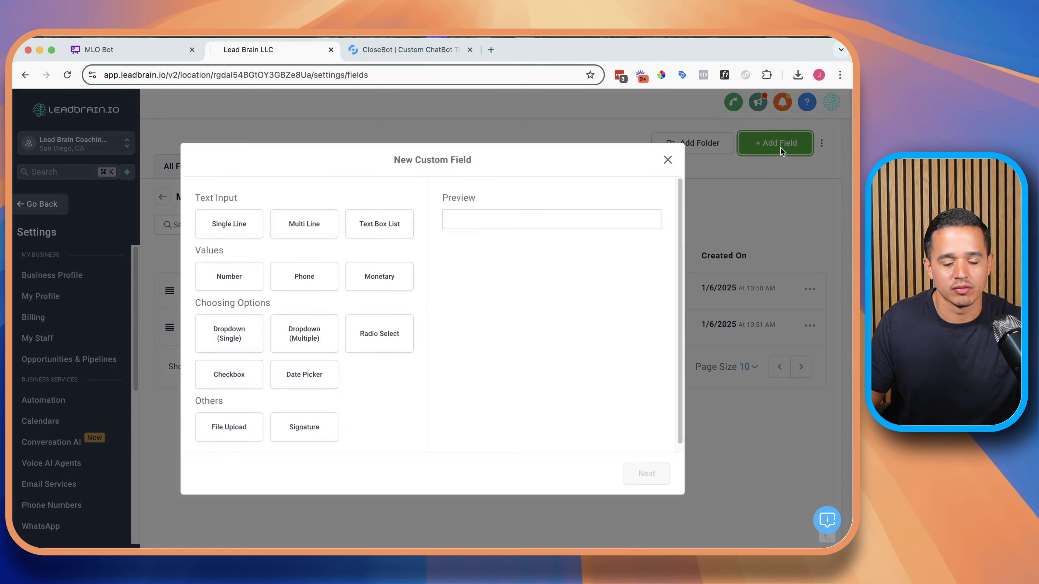
{"action": "left_click", "coordinate": [398, 268]}
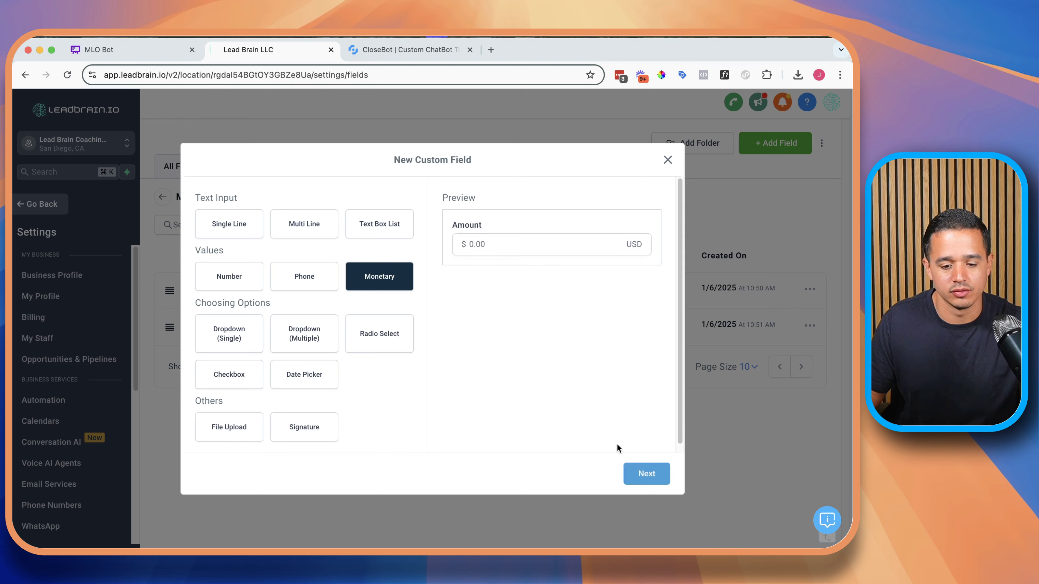
{"action": "left_click", "coordinate": [645, 473]}
Name the monetary field "estimated income", checking the wording in the mind map, and save it
{"action": "left_click", "coordinate": [308, 291]}
{"action": "type", "text": "e"}
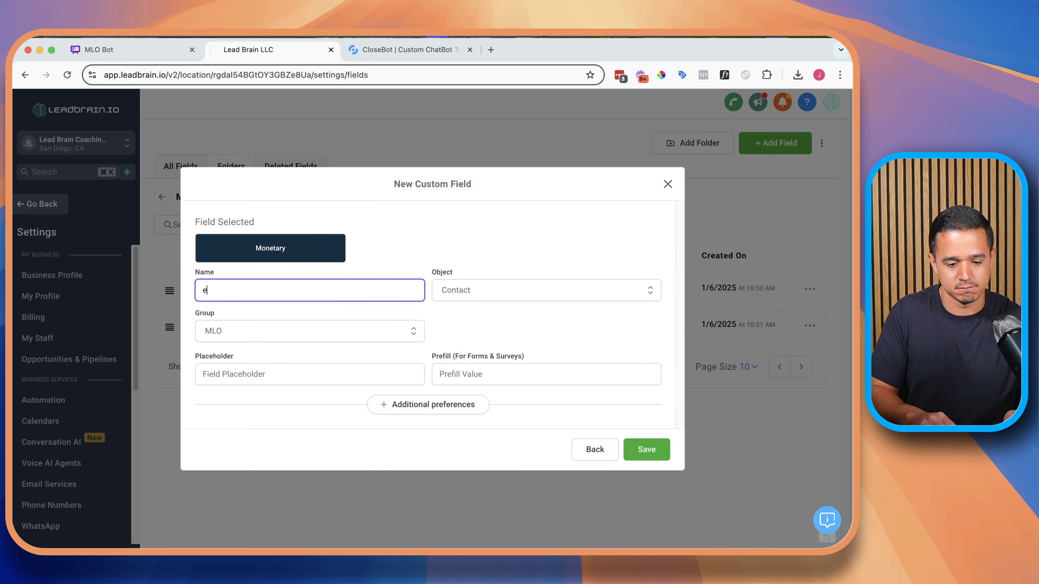
{"action": "type", "text": "stimated"}
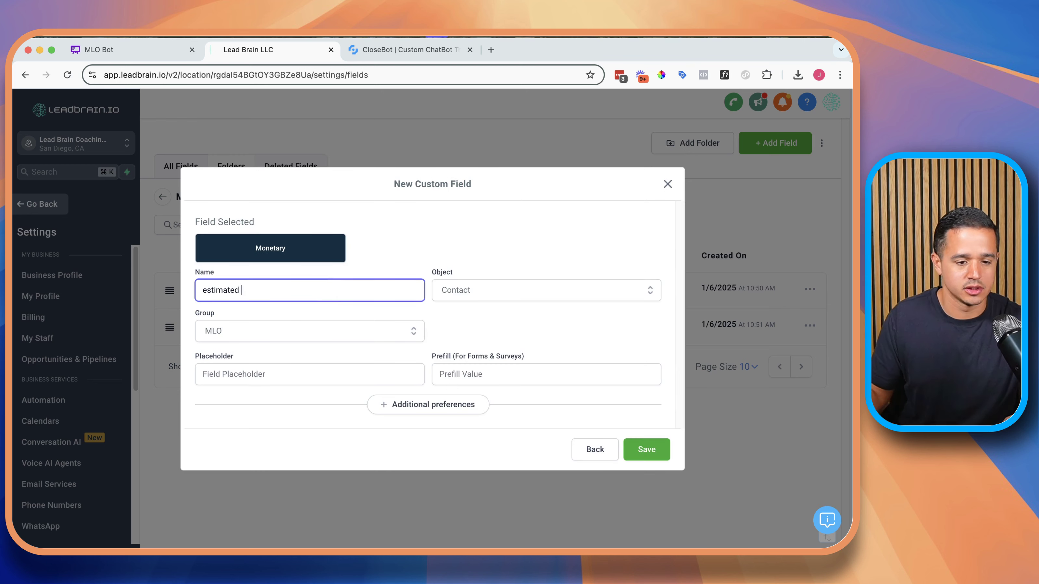
{"action": "left_click", "coordinate": [98, 50]}
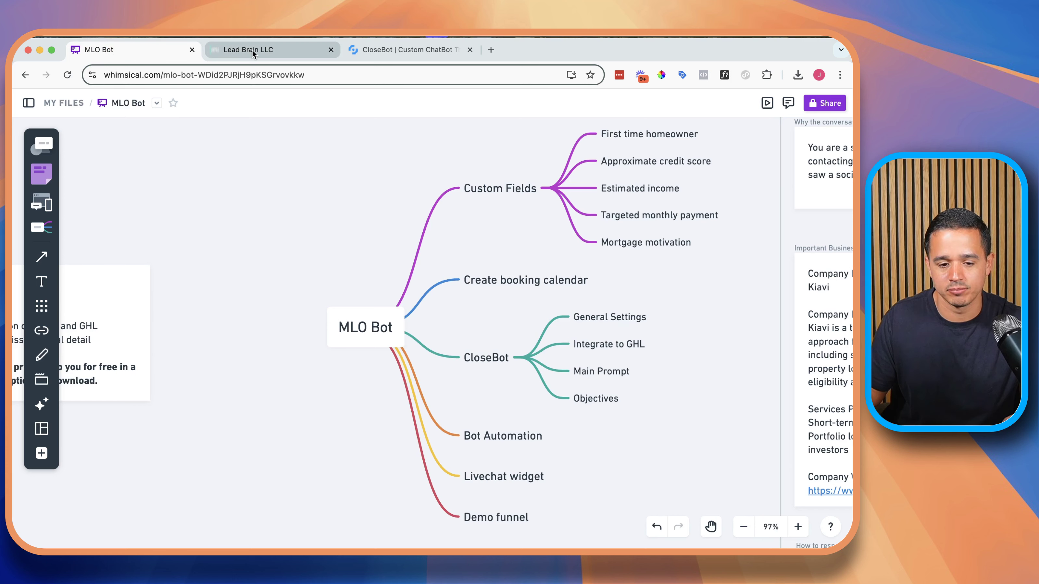
{"action": "left_click", "coordinate": [240, 50]}
{"action": "type", "text": "income"}
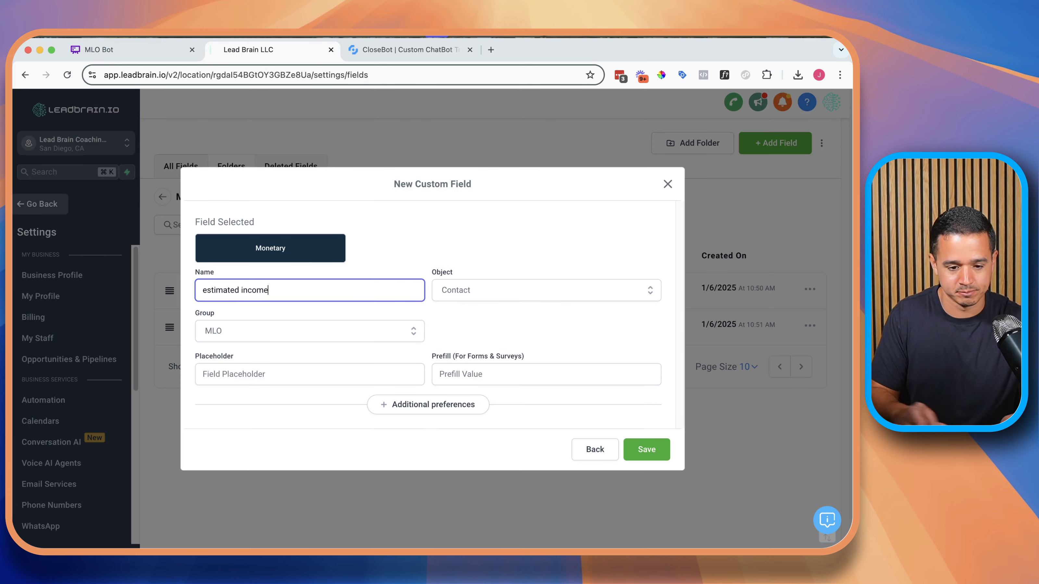
{"action": "left_click", "coordinate": [641, 446]}
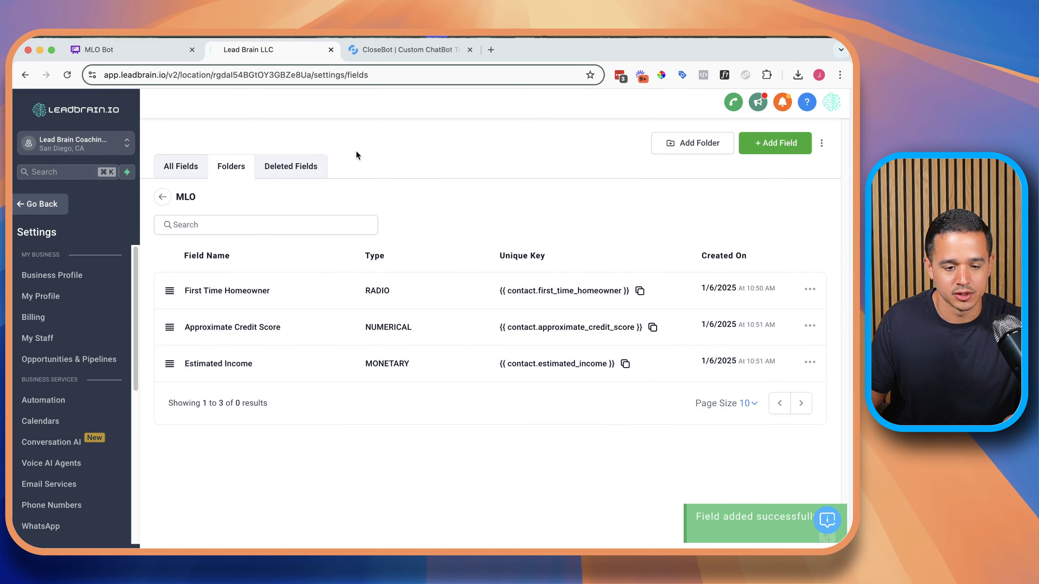
Check the mind map for the fourth planned field and start another Monetary custom field in the MLO folder
{"action": "left_click", "coordinate": [174, 48]}
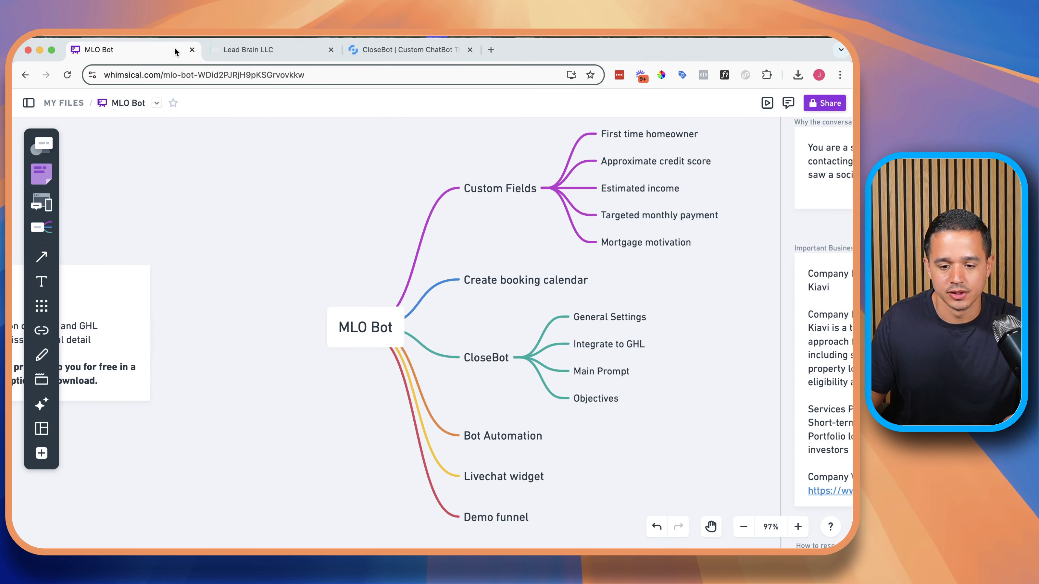
{"action": "left_click", "coordinate": [262, 49]}
{"action": "left_click", "coordinate": [756, 144]}
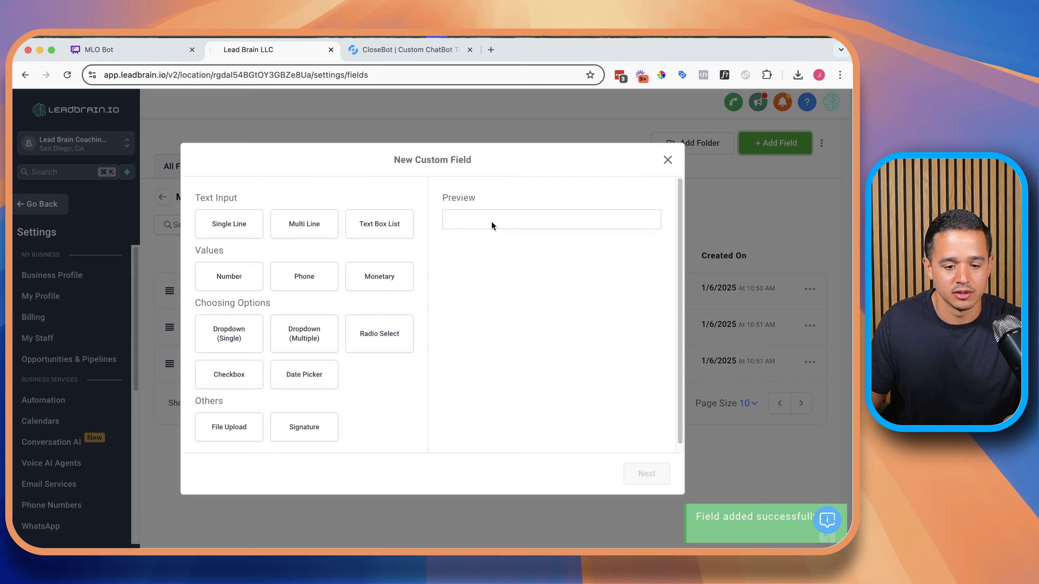
{"action": "left_click", "coordinate": [376, 274]}
{"action": "left_click", "coordinate": [647, 475]}
Name the new monetary field "targeted monthly payment" and save it
{"action": "left_click", "coordinate": [353, 287]}
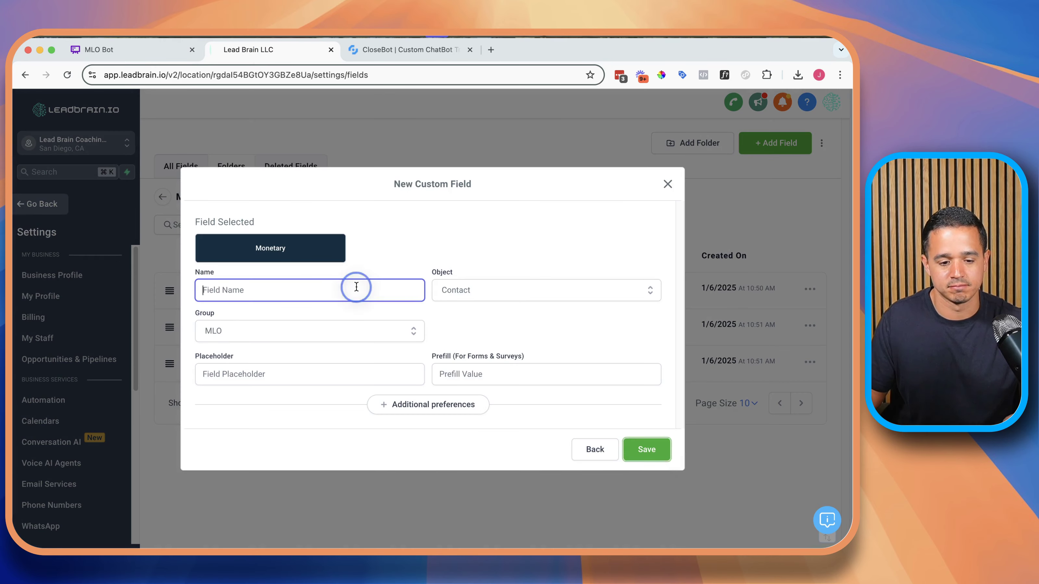
{"action": "type", "text": "targeted "}
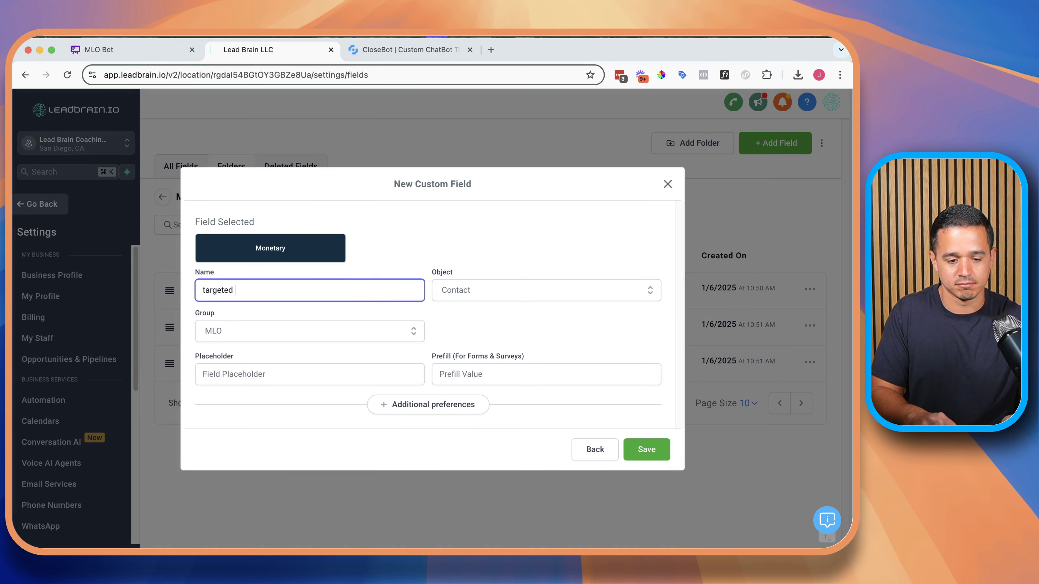
{"action": "type", "text": "monthly payment"}
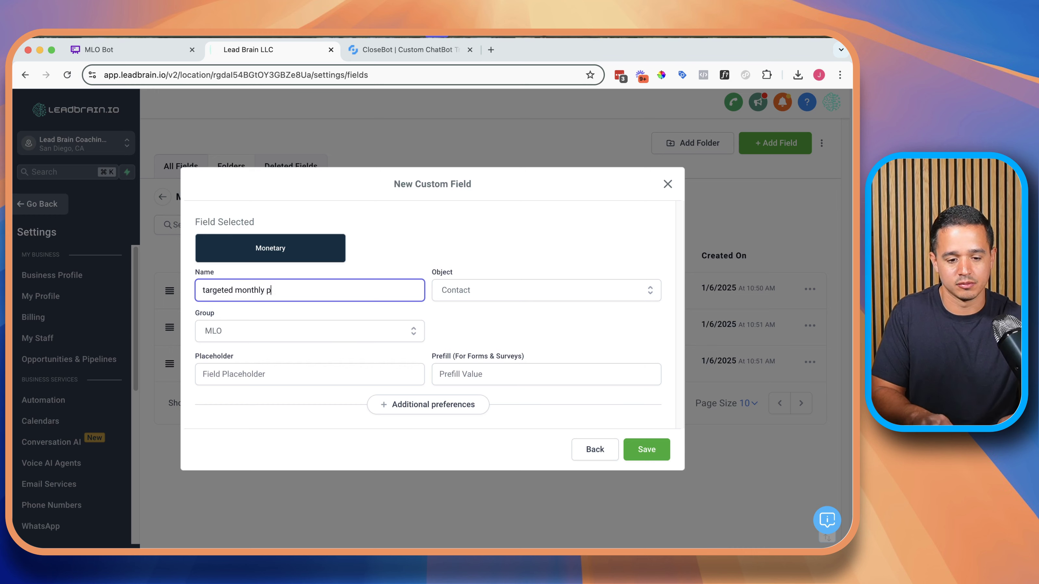
{"action": "left_click", "coordinate": [633, 444]}
Look up the last planned field in the mind map and start a Single Line custom field in the MLO folder
{"action": "left_click", "coordinate": [122, 50]}
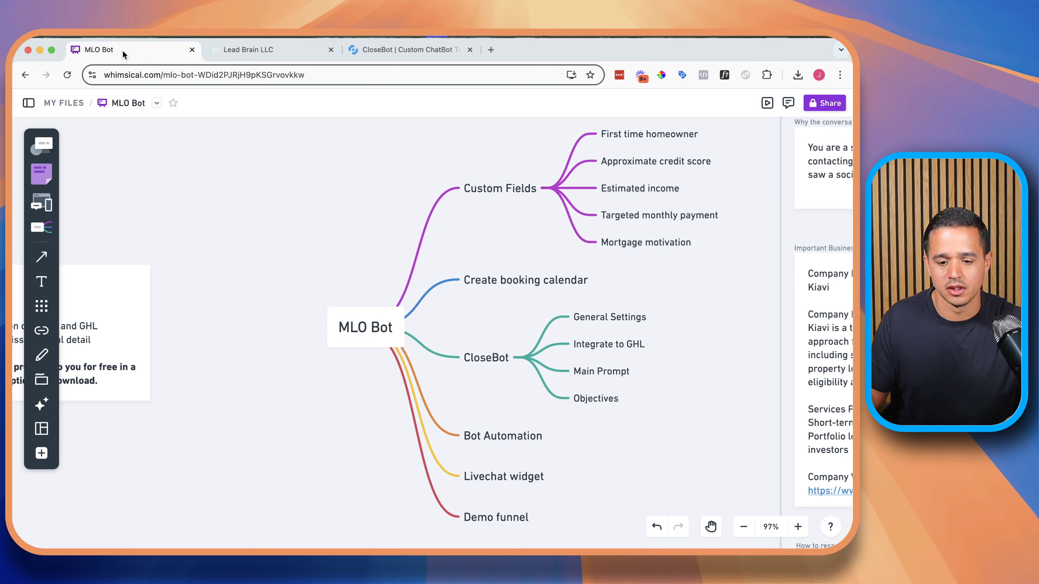
{"action": "left_click", "coordinate": [319, 54]}
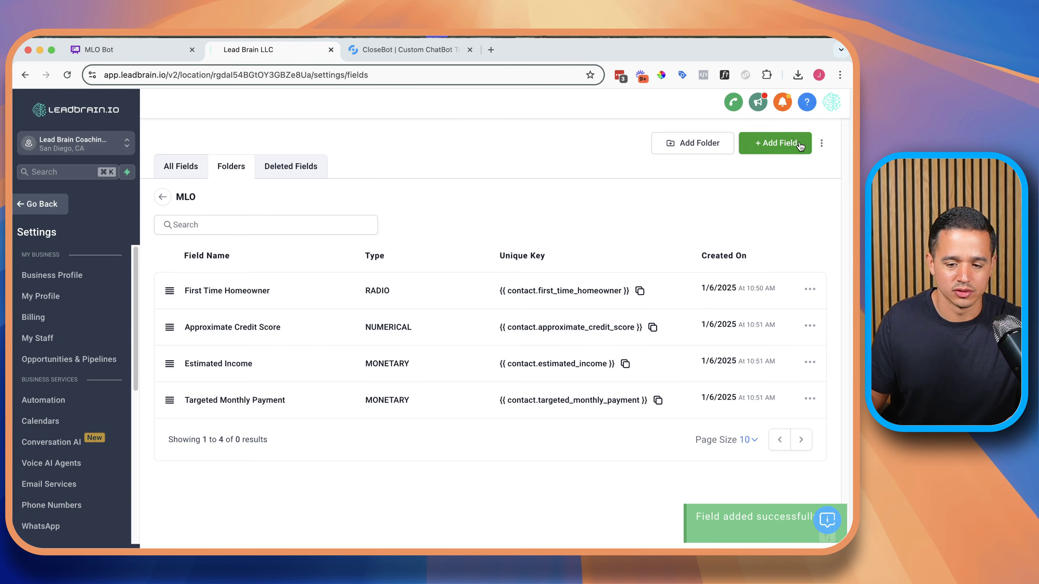
{"action": "left_click", "coordinate": [775, 143]}
{"action": "left_click", "coordinate": [230, 224]}
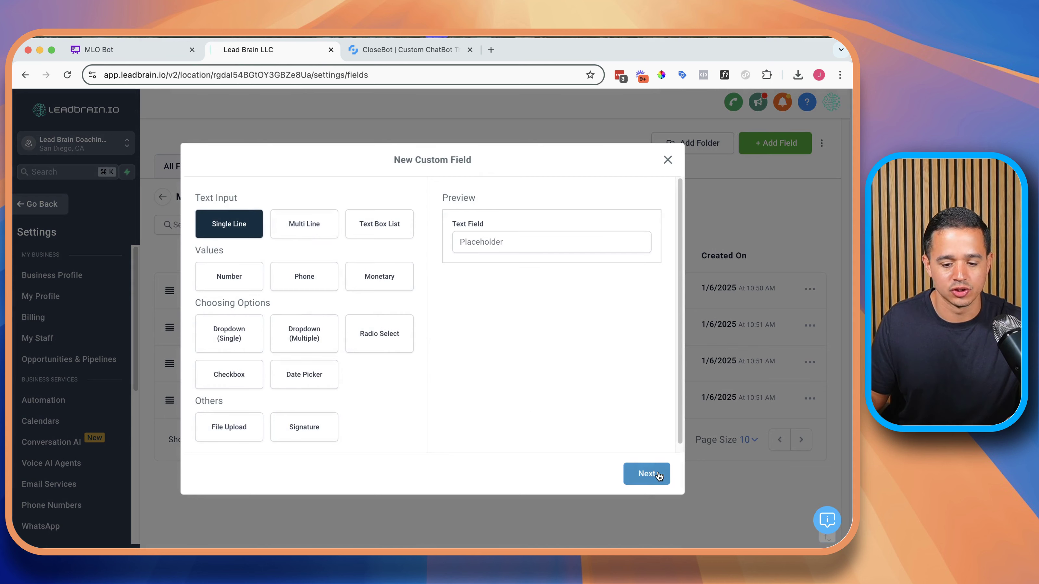
{"action": "left_click", "coordinate": [649, 473]}
Name the single-line field "mortgage motivation" and save it
{"action": "left_click", "coordinate": [336, 283]}
{"action": "type", "text": "mort"}
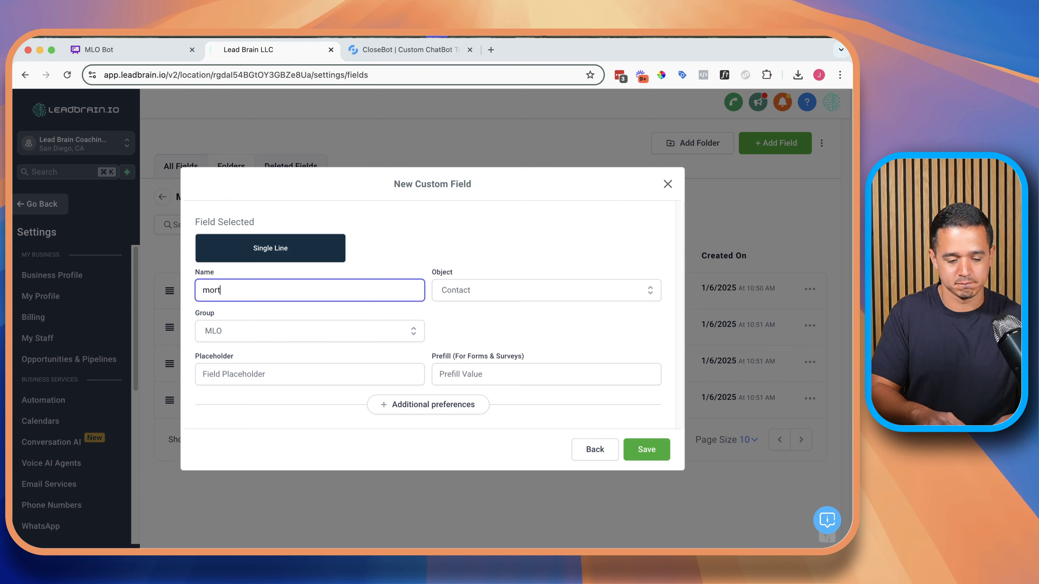
{"action": "type", "text": "gage motivation"}
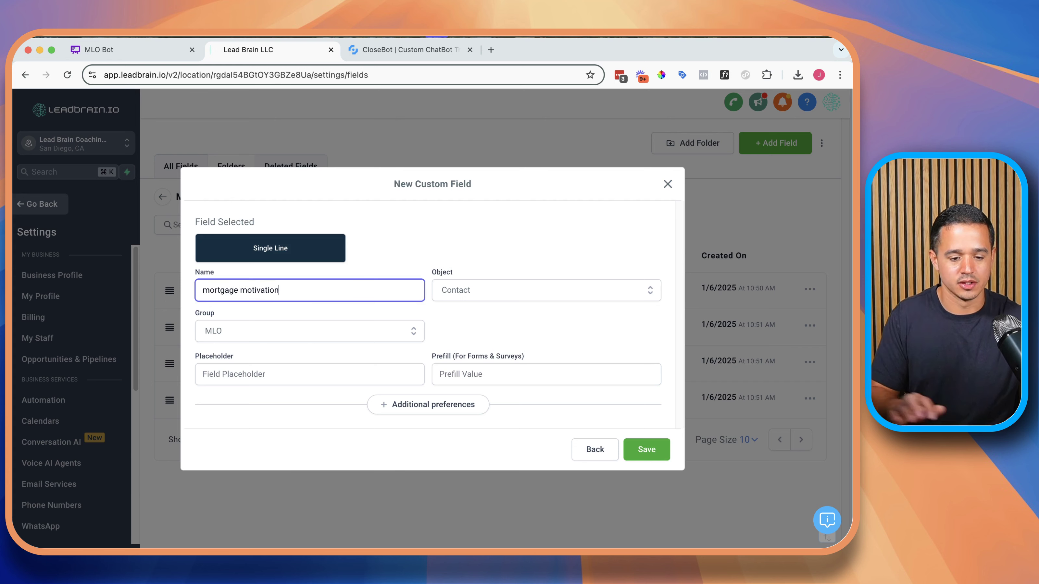
{"action": "left_click", "coordinate": [653, 438]}
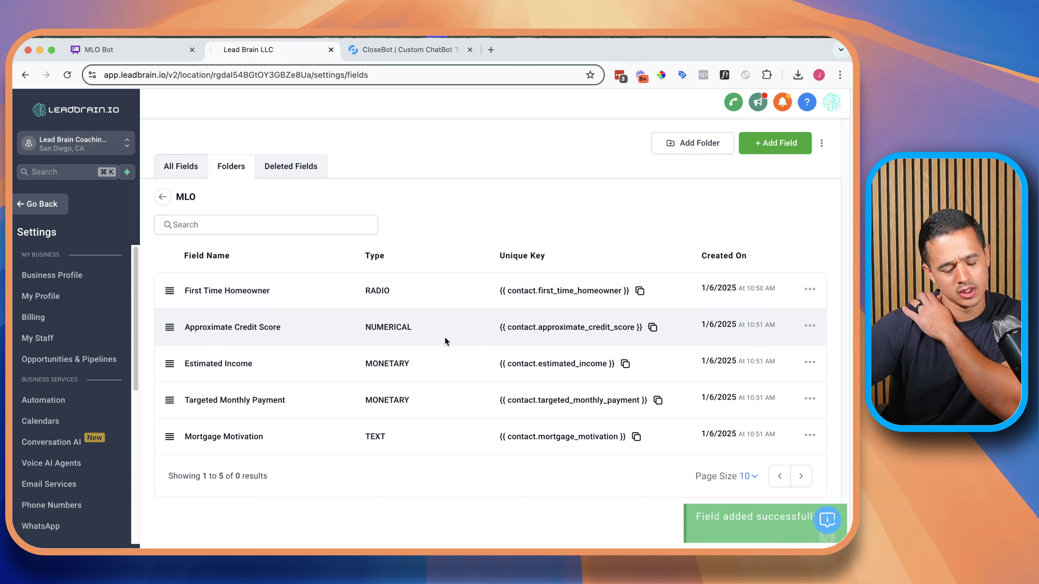
Switch to the MLO Bot mind map in Whimsical and strike through the "Custom Fields" topic
{"action": "left_click", "coordinate": [123, 48]}
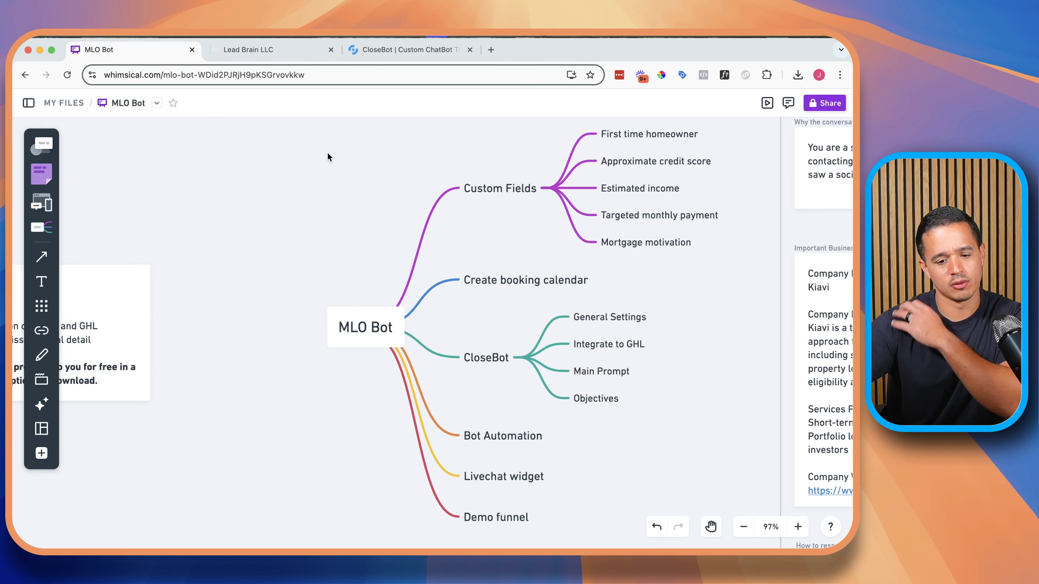
{"action": "left_click", "coordinate": [496, 190]}
{"action": "left_click", "coordinate": [502, 209]}
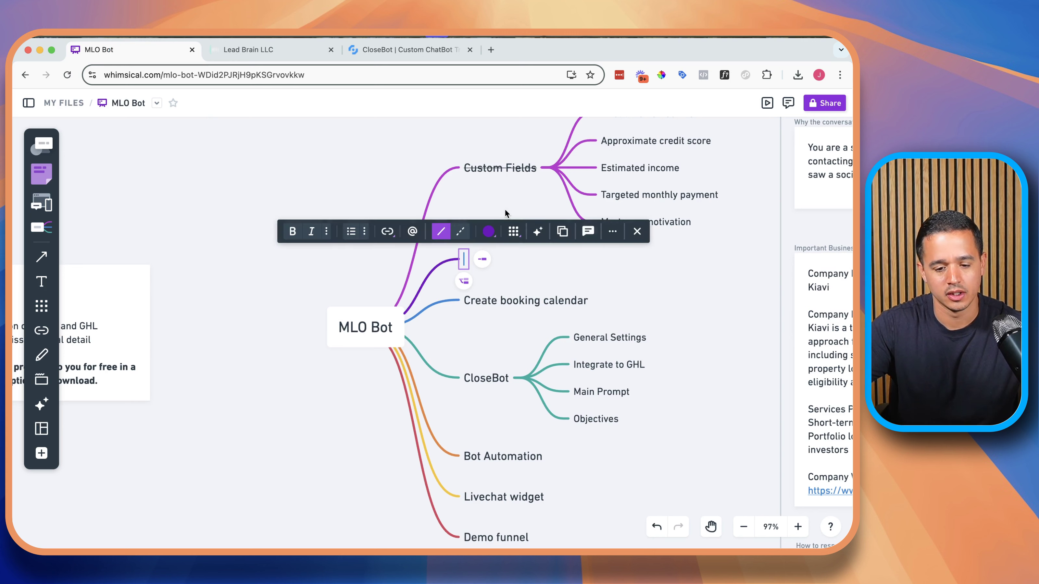
{"action": "left_click", "coordinate": [514, 288]}
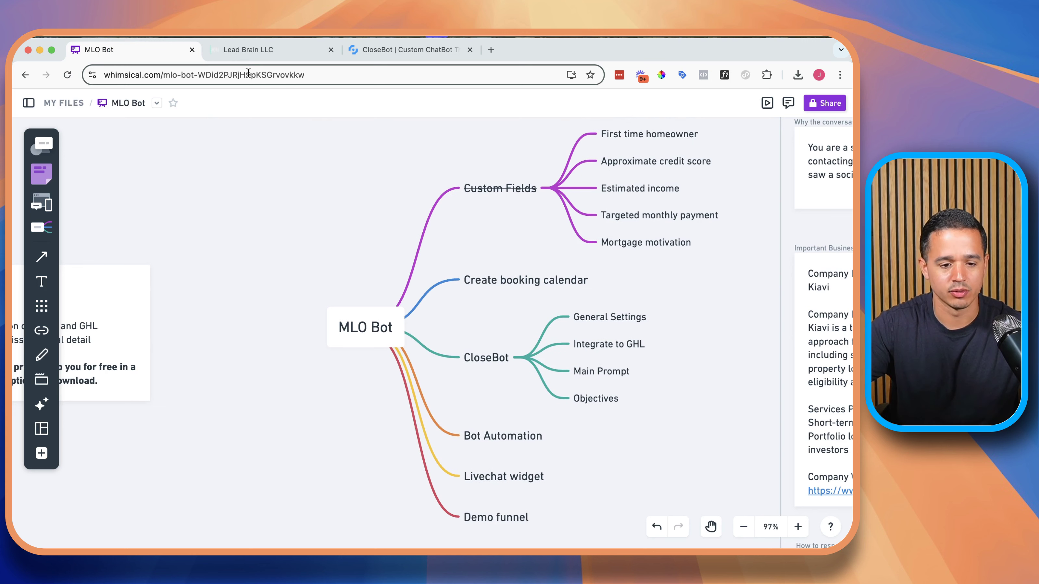
Return to Lead Brain and start a new calendar of the Event Calendar type in the calendar settings
{"action": "left_click", "coordinate": [244, 50]}
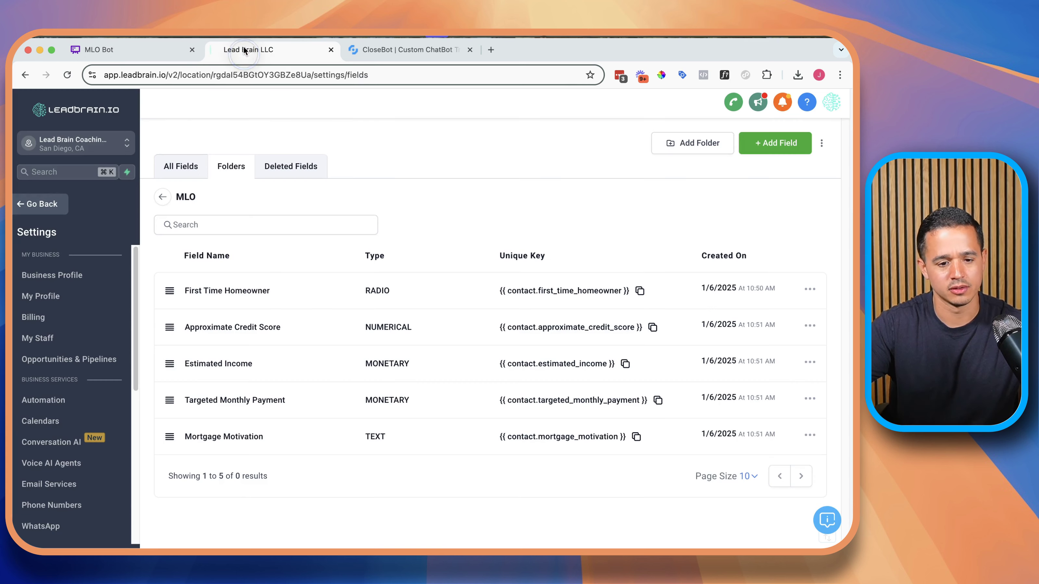
{"action": "left_click", "coordinate": [60, 421]}
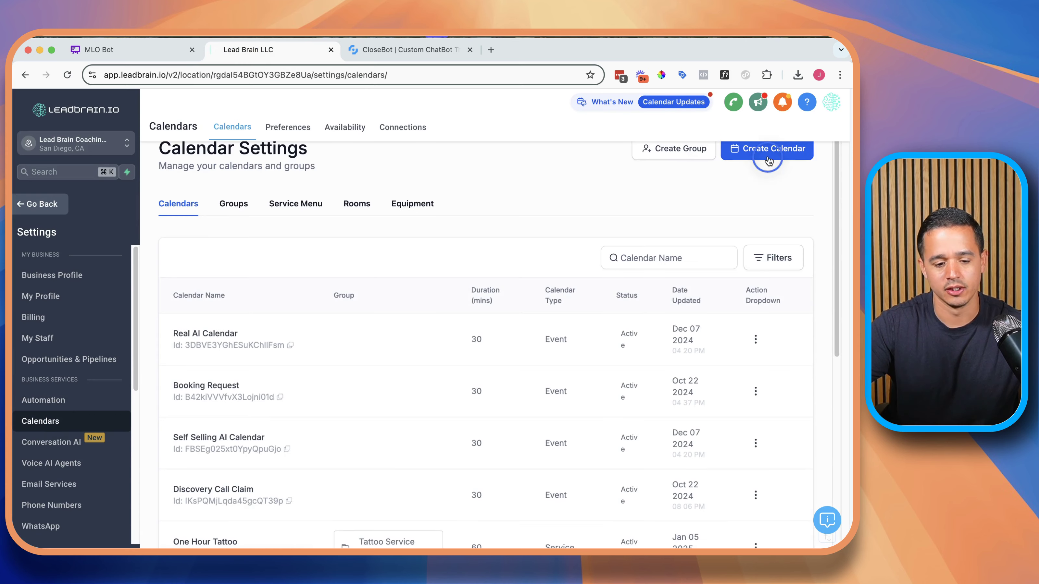
{"action": "left_click", "coordinate": [756, 153]}
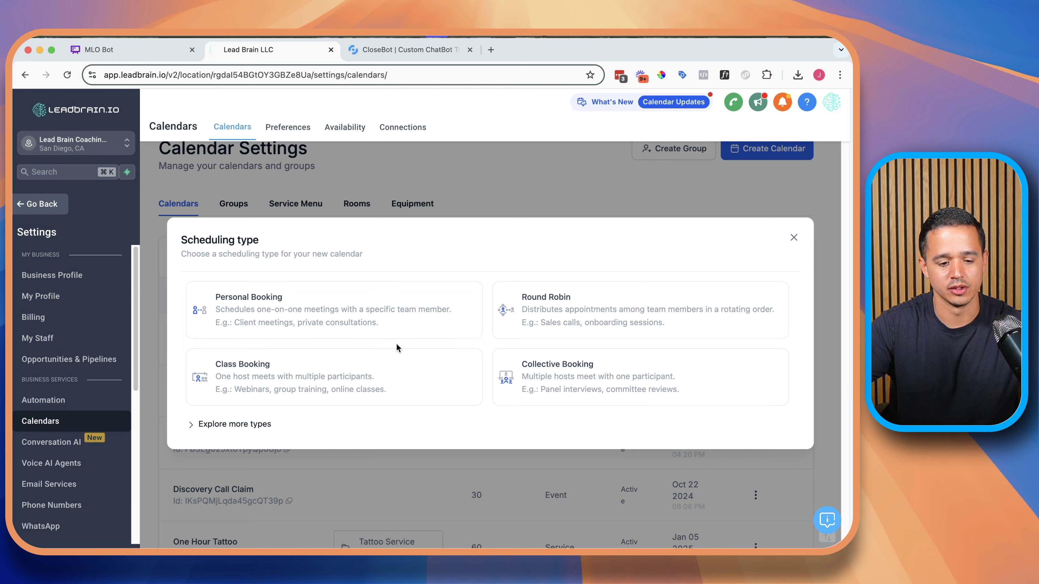
{"action": "left_click", "coordinate": [255, 424]}
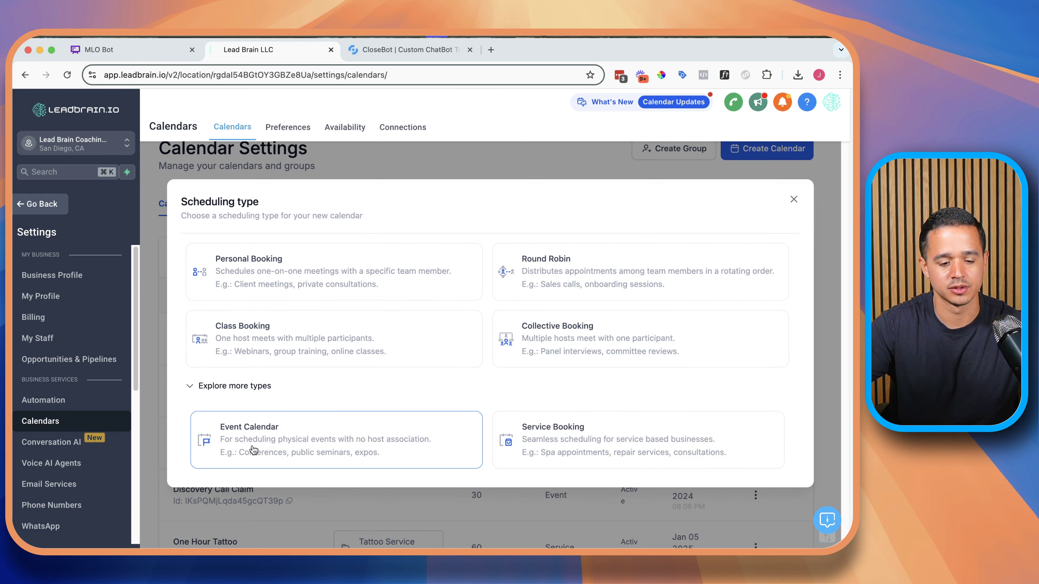
{"action": "left_click", "coordinate": [286, 438]}
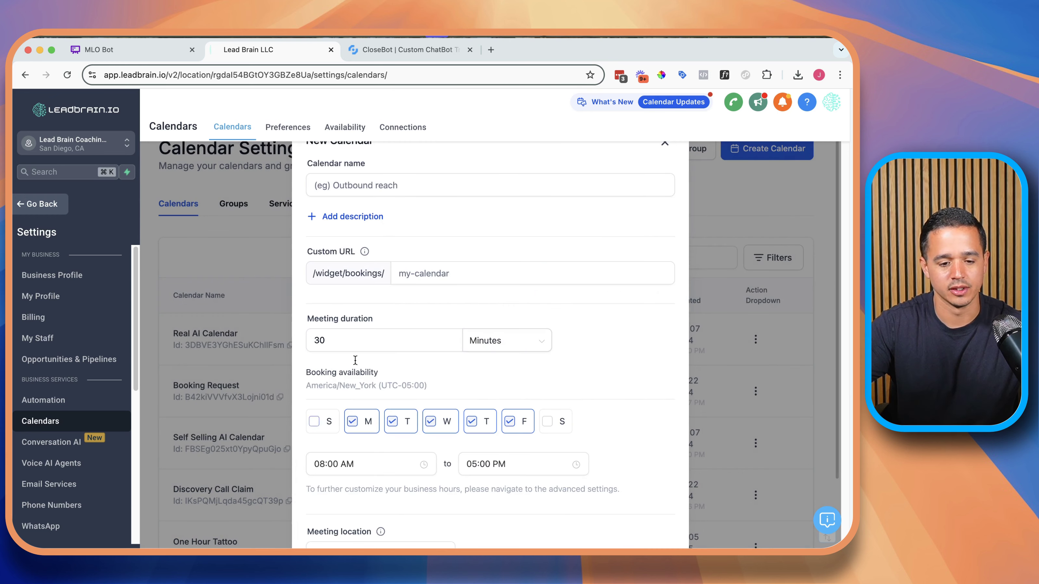
Name the new calendar "MLO Calendar"
{"action": "left_click", "coordinate": [400, 189]}
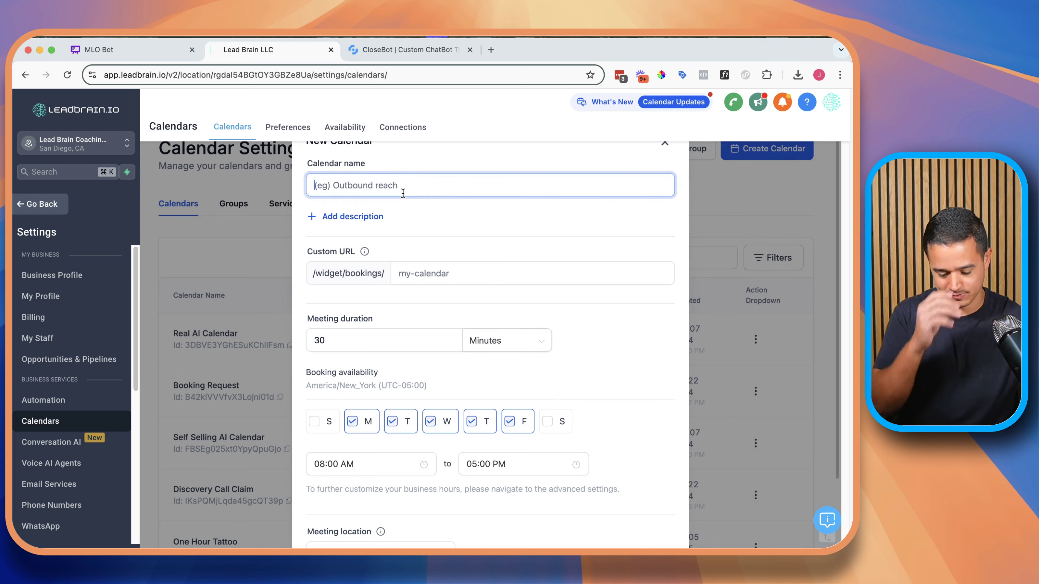
{"action": "type", "text": "MLO booking"}
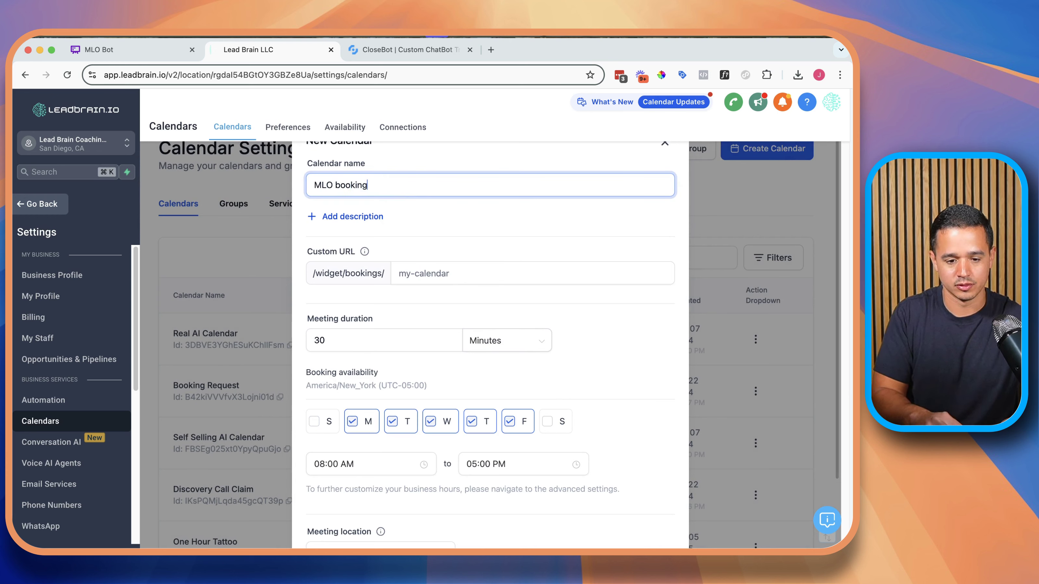
{"action": "key", "text": "BackSpace"}
{"action": "key", "text": "BackSpace"}
{"action": "key", "text": "BackSpace"}
{"action": "key", "text": "BackSpace"}
{"action": "key", "text": "BackSpace"}
{"action": "key", "text": "BackSpace"}
{"action": "key", "text": "BackSpace"}
{"action": "type", "text": "Cale"}
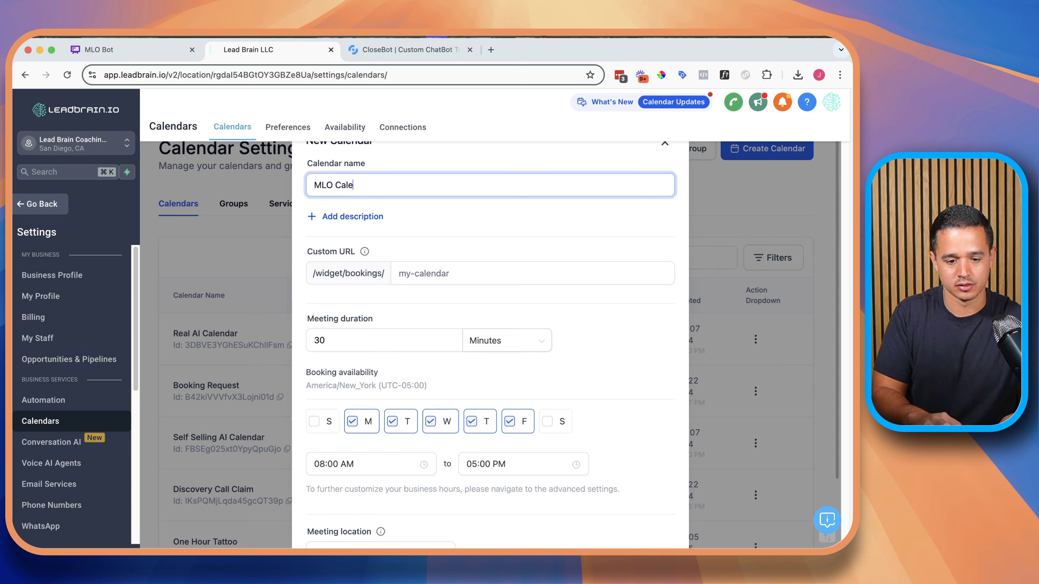
{"action": "type", "text": "ndar"}
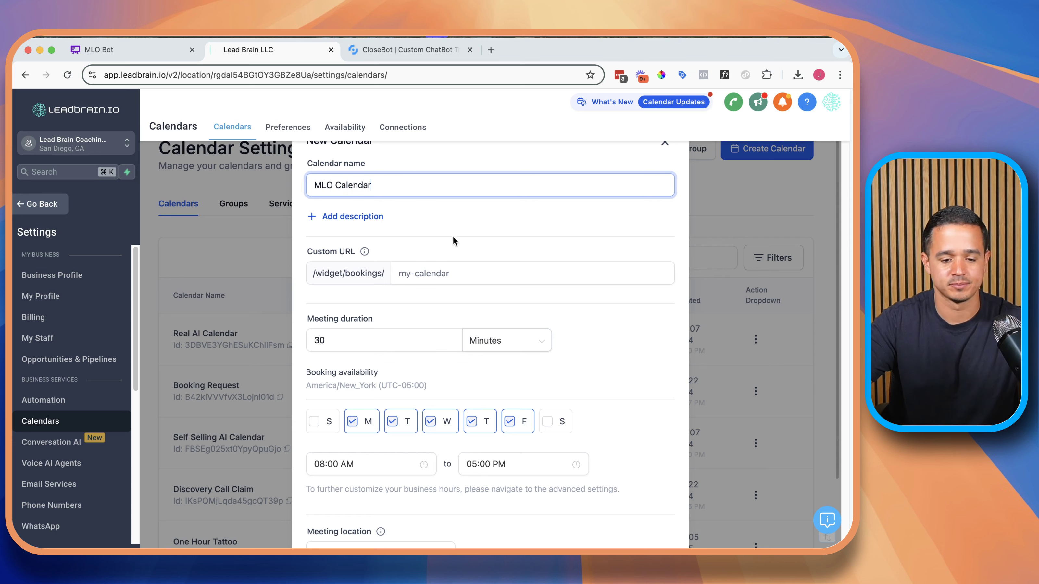
Set the calendar's custom URL to "mlo-demo-calendar"
{"action": "left_click", "coordinate": [453, 264]}
{"action": "type", "text": "mlo-d"}
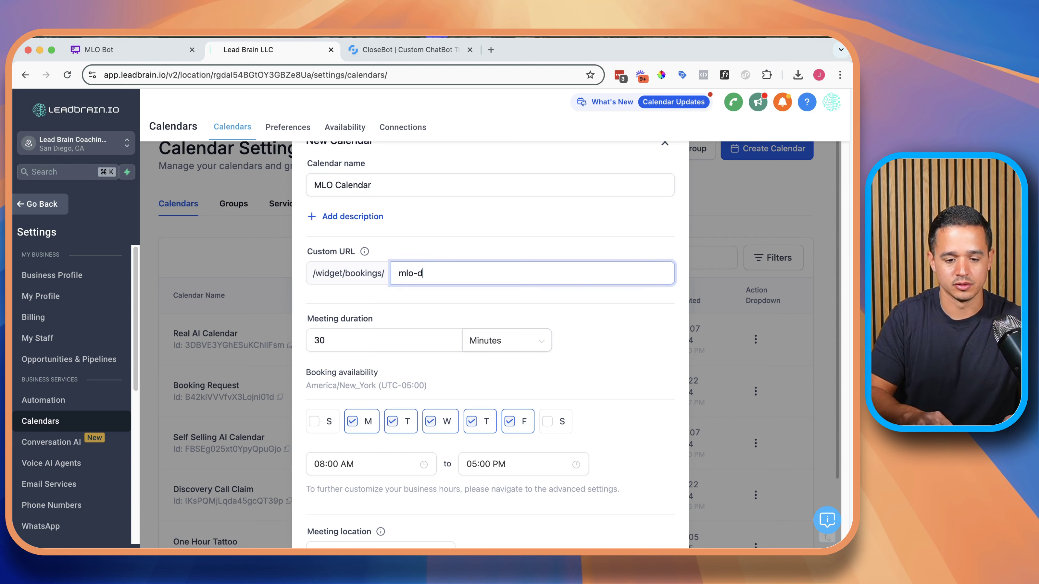
{"action": "type", "text": "emo-calendar"}
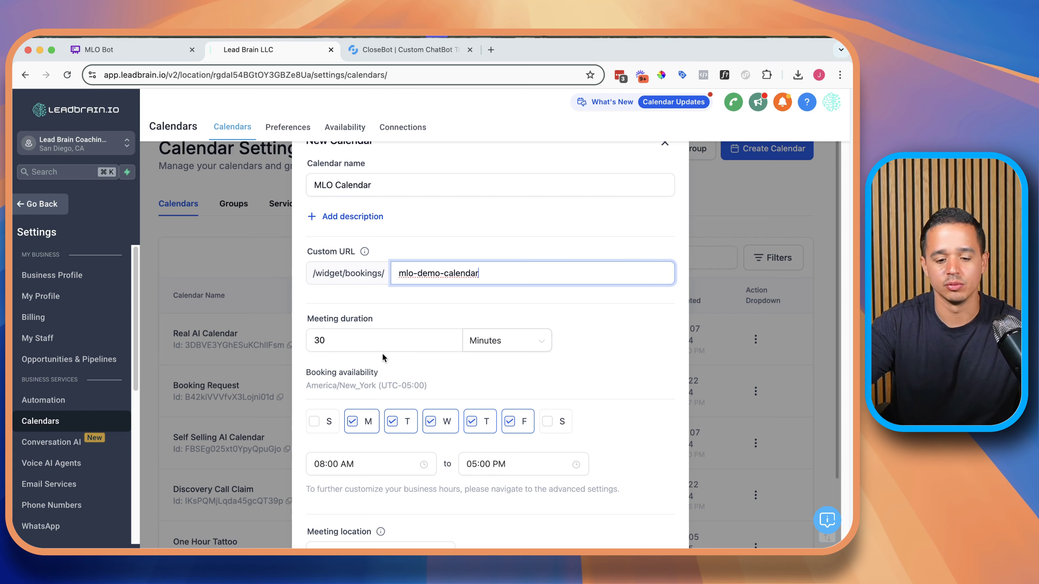
Add Sunday and Saturday to the booking availability, then create the calendar and dismiss its link summary
{"action": "left_click", "coordinate": [315, 422]}
{"action": "left_click", "coordinate": [542, 429]}
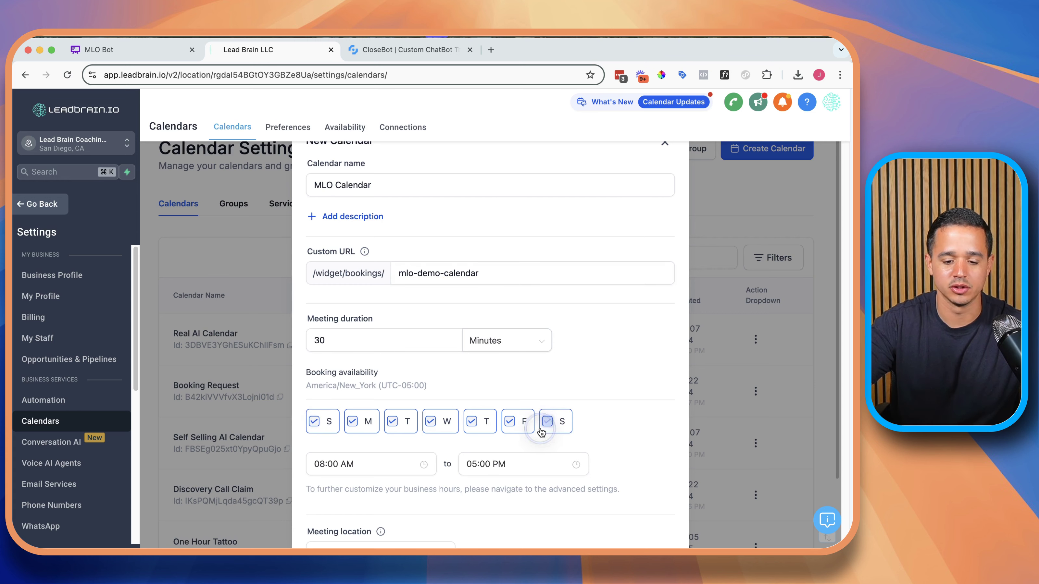
{"action": "scroll", "coordinate": [442, 395], "scroll_direction": "down", "scroll_amount": 3}
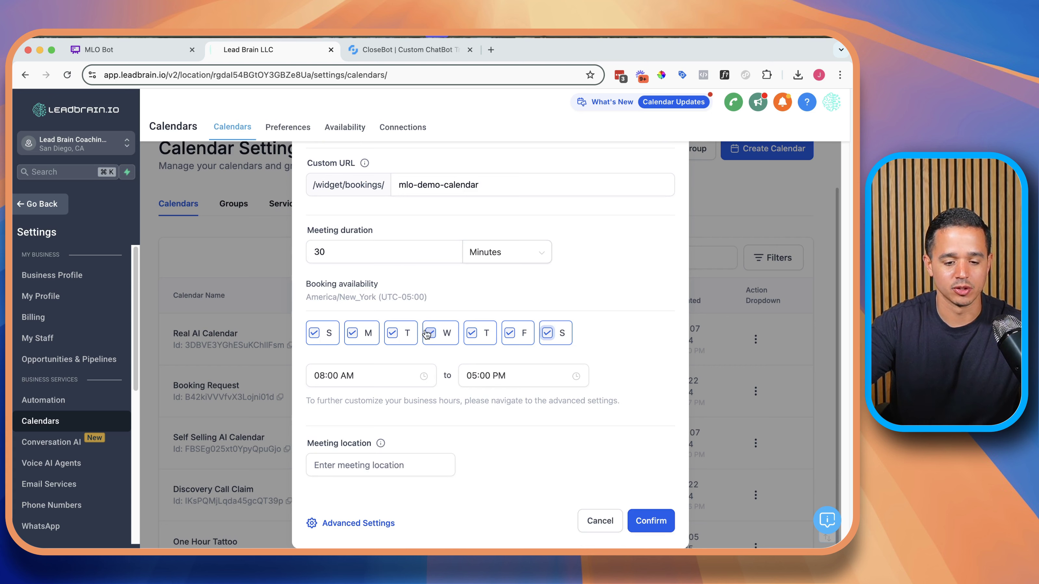
{"action": "left_click", "coordinate": [649, 522]}
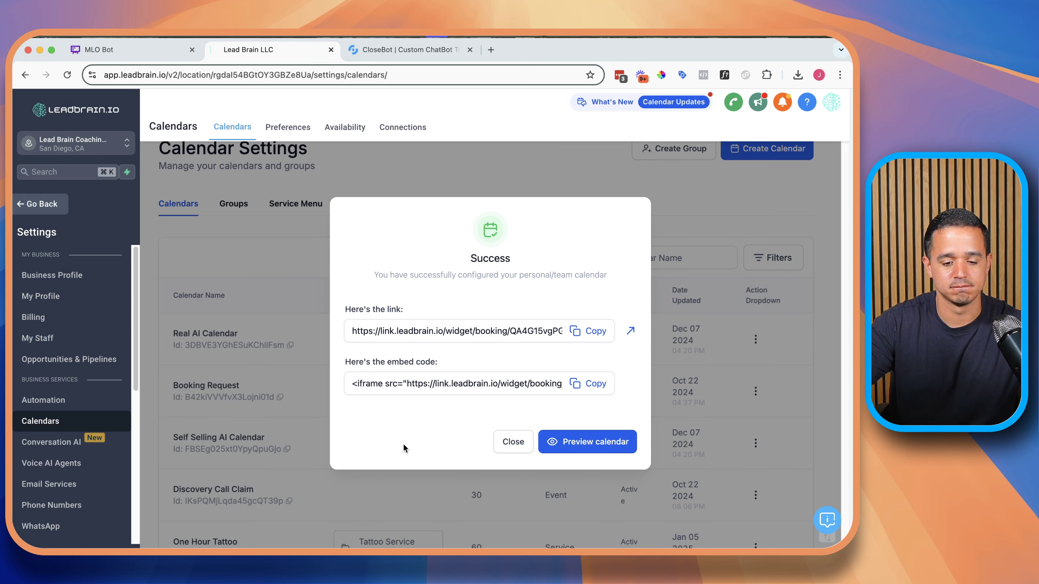
{"action": "left_click", "coordinate": [512, 442]}
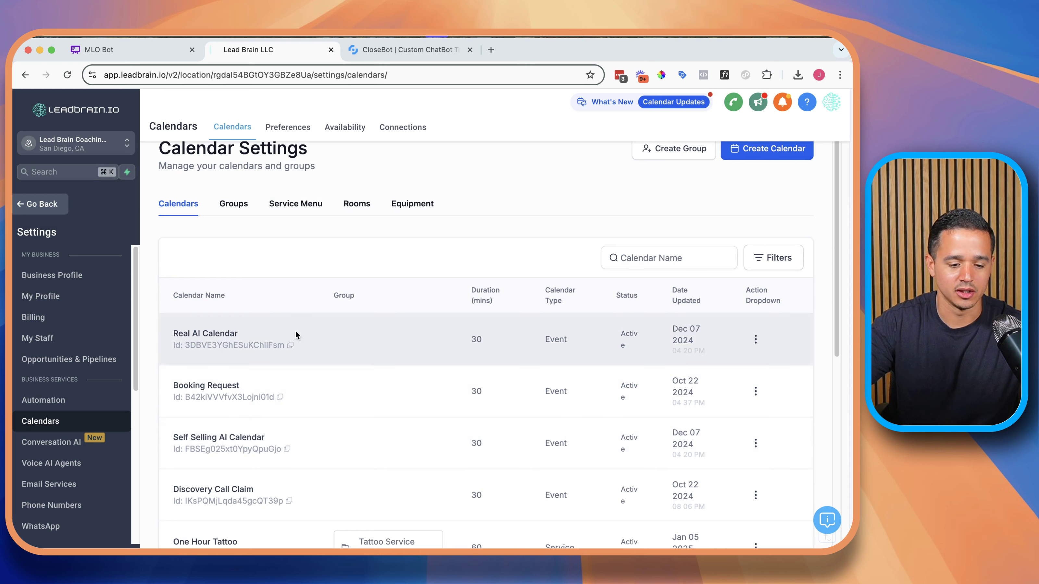
Return to the MLO Bot mind map in Whimsical and strike through the "Create booking calendar" branch
{"action": "left_click", "coordinate": [149, 53]}
{"action": "left_click", "coordinate": [519, 280]}
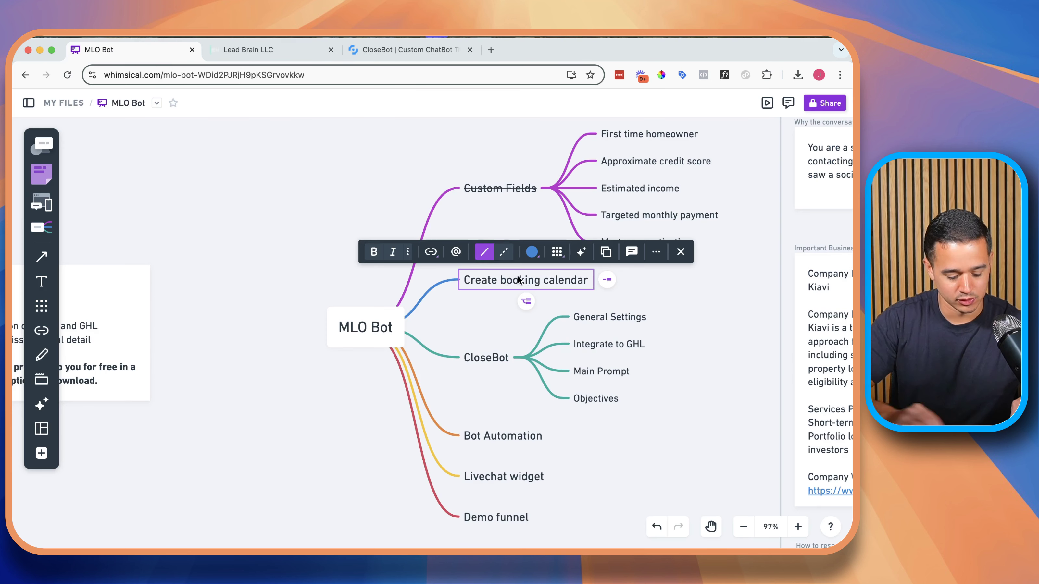
{"action": "key", "text": "super+shift+x"}
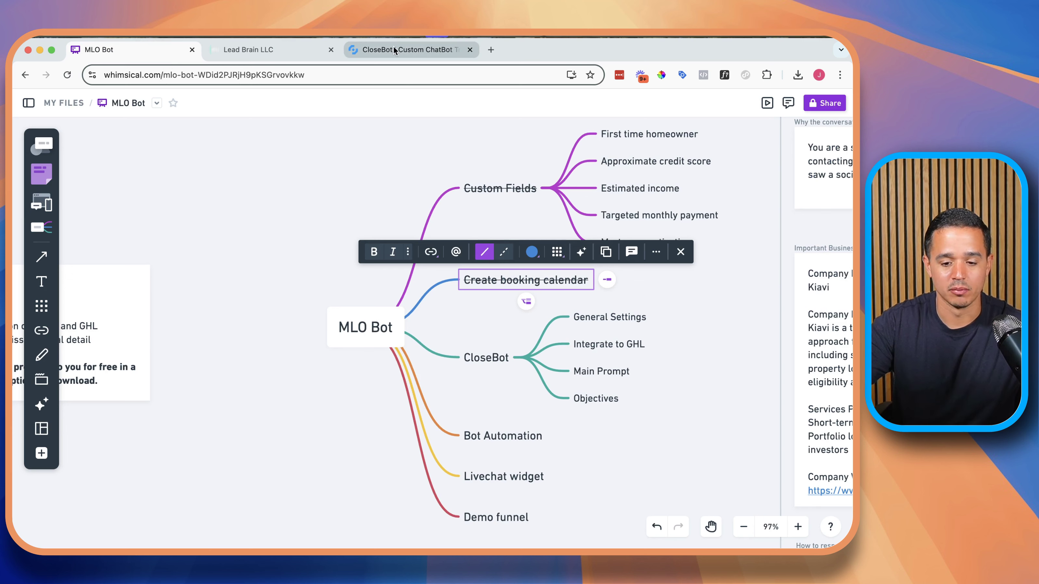
Review the Main Prompt and Custom Objectives sections beside the MLO Bot mind map
{"action": "left_click", "coordinate": [706, 360]}
{"action": "scroll", "coordinate": [707, 360], "scroll_direction": "down", "scroll_amount": 5}
{"action": "left_click_drag", "start_coordinate": [707, 359], "coordinate": [275, 300]}
{"action": "left_click_drag", "start_coordinate": [657, 270], "coordinate": [285, 292]}
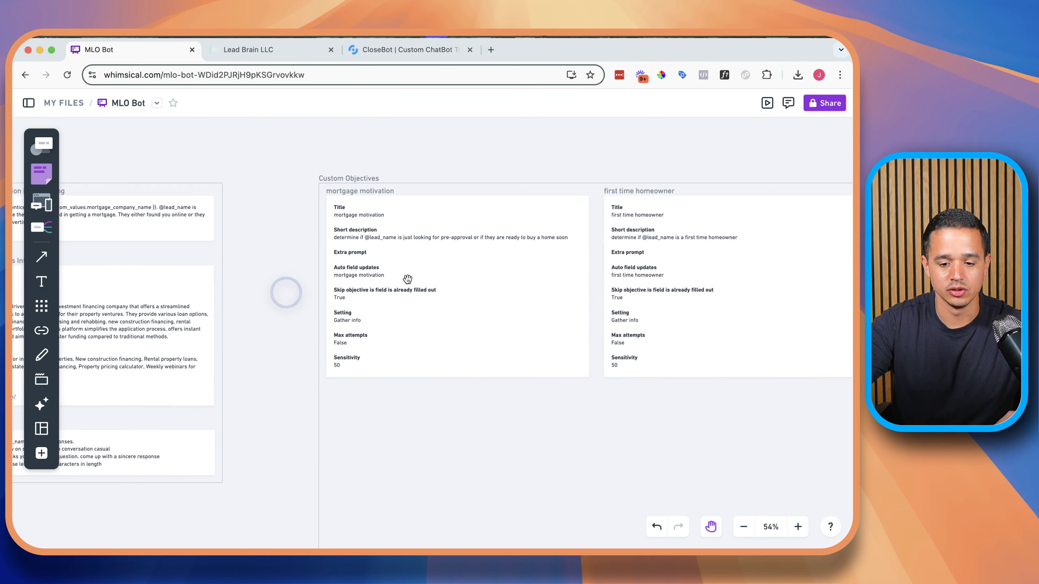
{"action": "left_click_drag", "start_coordinate": [615, 287], "coordinate": [379, 309]}
{"action": "left_click_drag", "start_coordinate": [580, 336], "coordinate": [554, 281]}
{"action": "scroll", "coordinate": [556, 281], "scroll_direction": "down", "scroll_amount": 5}
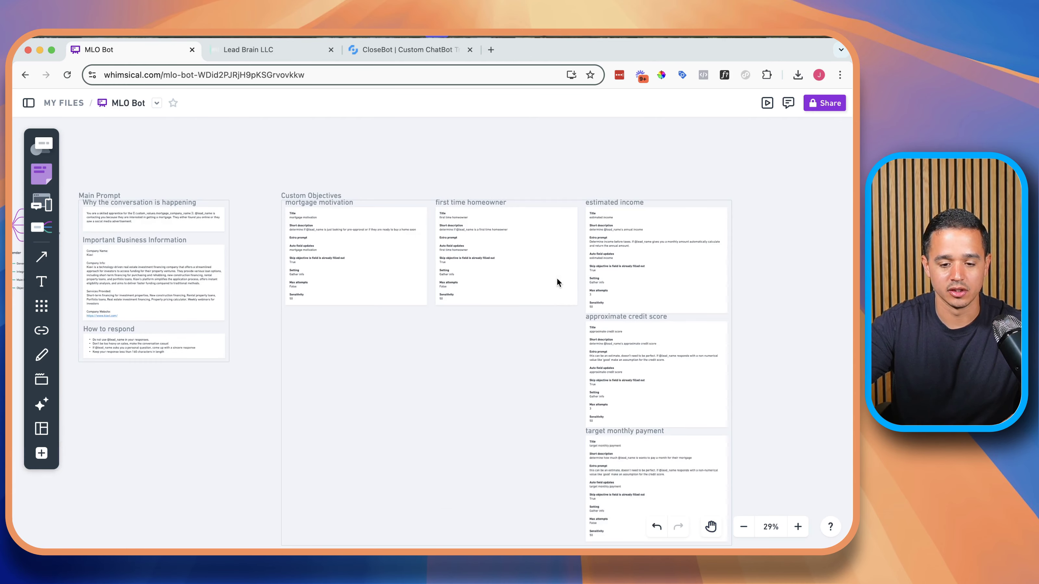
{"action": "left_click_drag", "start_coordinate": [481, 394], "coordinate": [500, 328]}
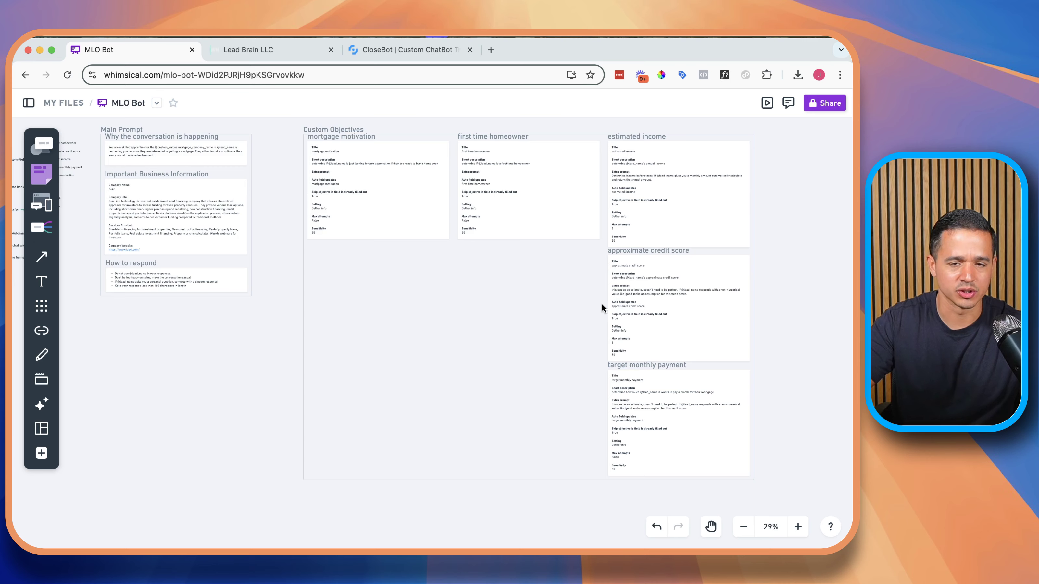
{"action": "scroll", "coordinate": [206, 241], "scroll_direction": "up", "scroll_amount": 5}
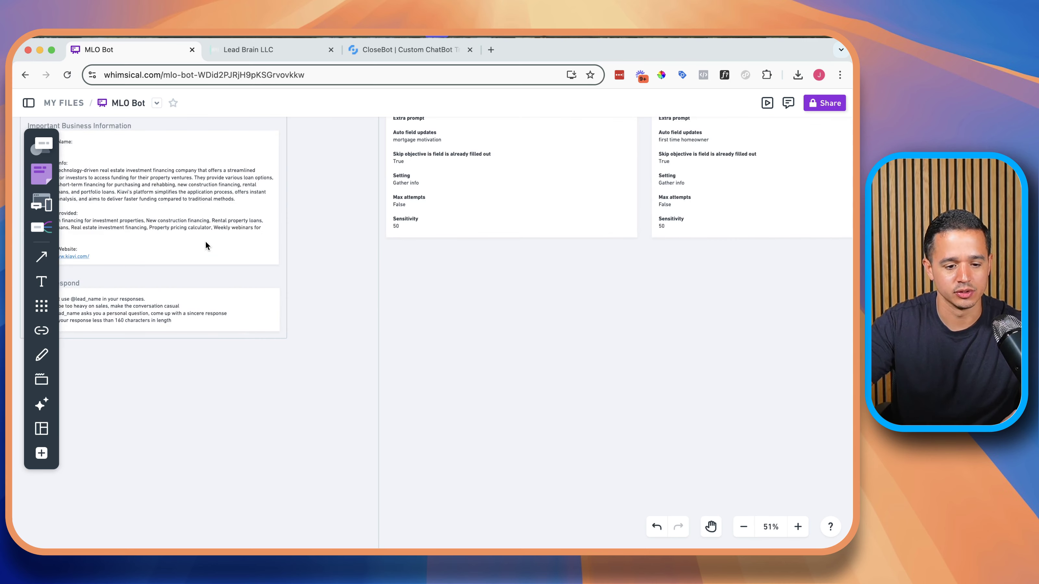
{"action": "scroll", "coordinate": [398, 346], "scroll_direction": "up", "scroll_amount": 3}
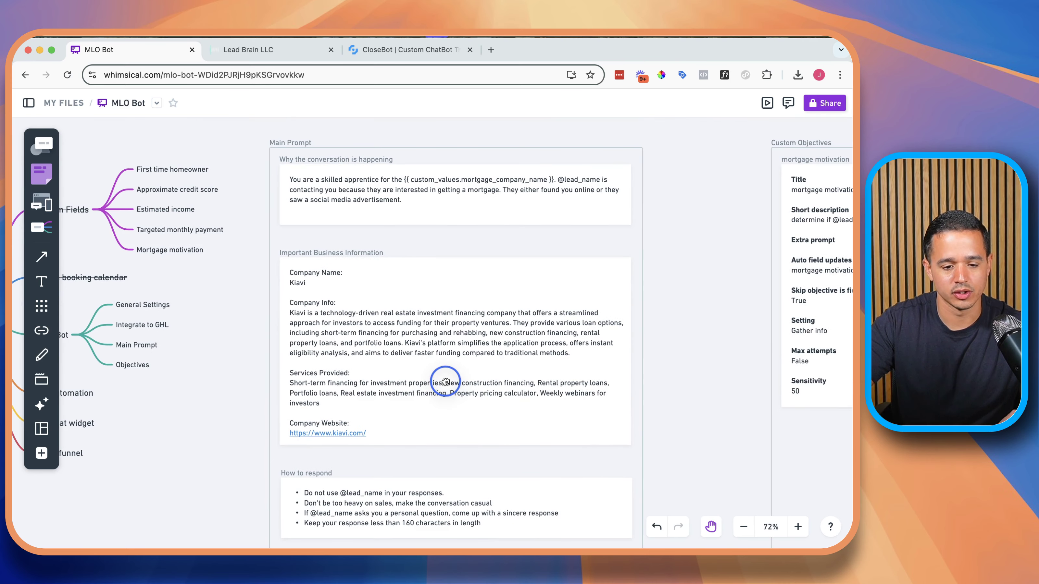
Switch to CloseBot and review the Kiavi Mortgage Bot's general settings, including label, models, response delay and prohibited words
{"action": "left_click", "coordinate": [402, 50]}
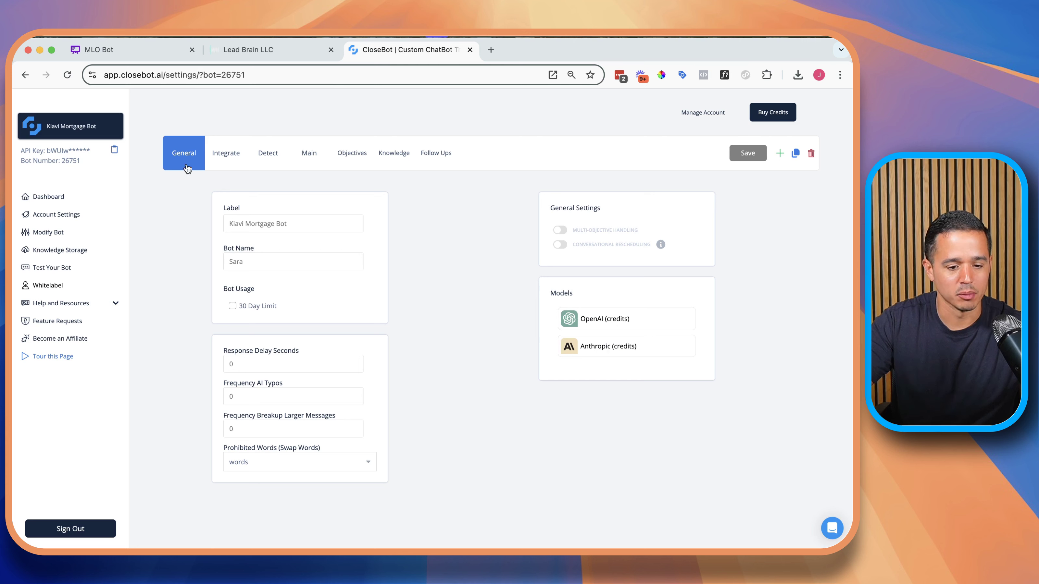
{"action": "left_click_drag", "start_coordinate": [230, 223], "coordinate": [287, 224]}
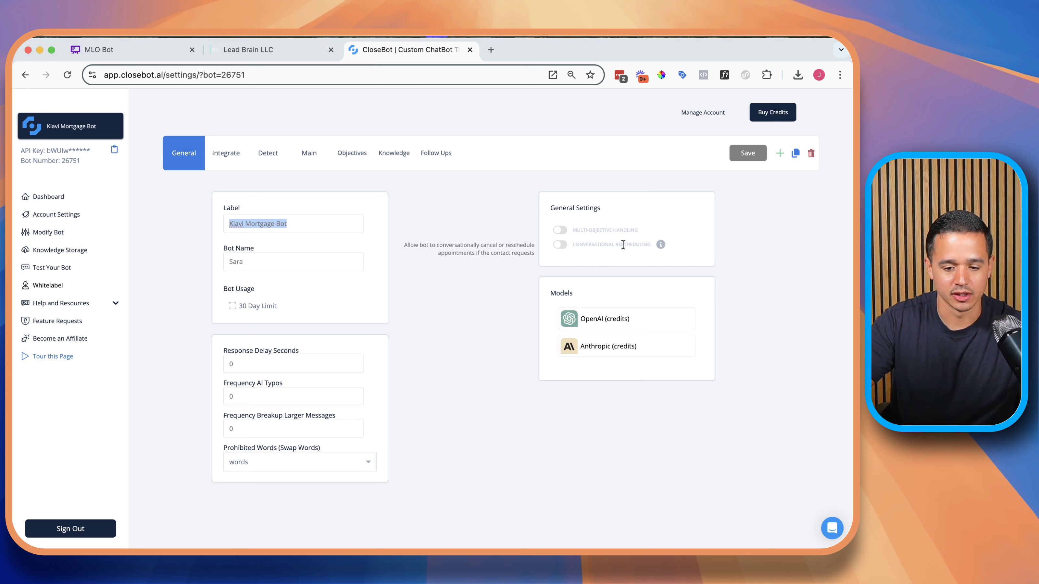
{"action": "triple_click", "coordinate": [580, 228]}
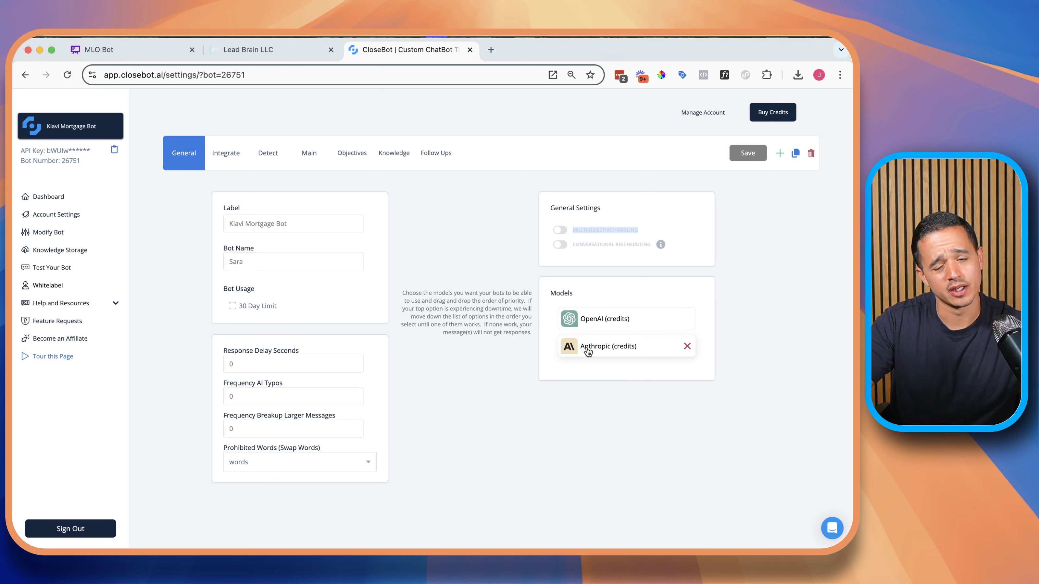
{"action": "mouse_move", "coordinate": [589, 352]}
{"action": "left_mouse_down"}
{"action": "mouse_move", "coordinate": [591, 328]}
{"action": "mouse_move", "coordinate": [590, 346]}
{"action": "left_mouse_up"}
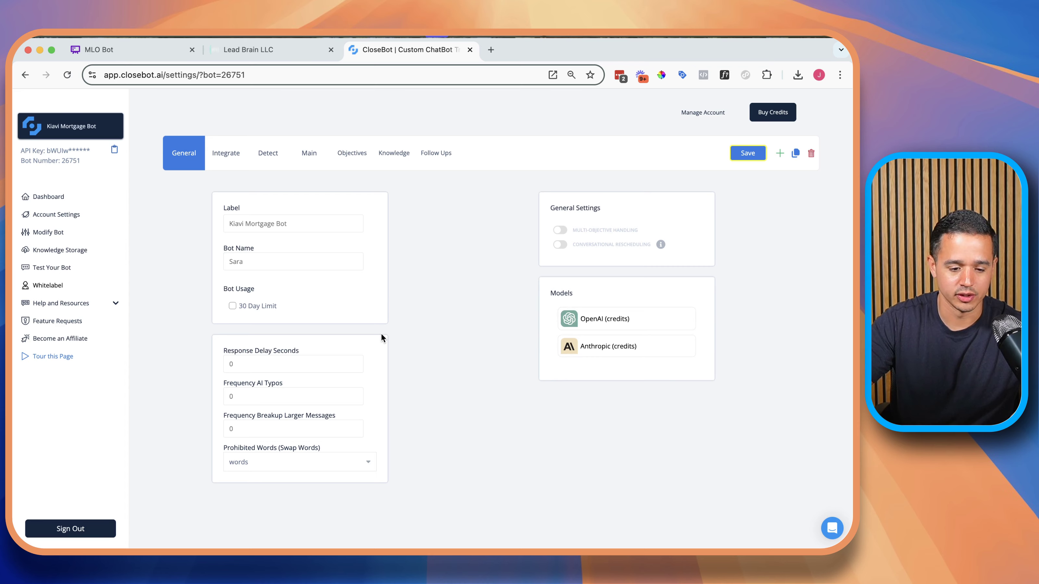
{"action": "key", "text": "super+equal"}
{"action": "key", "text": "super+equal"}
{"action": "scroll", "coordinate": [368, 335], "scroll_direction": "down", "scroll_amount": 3}
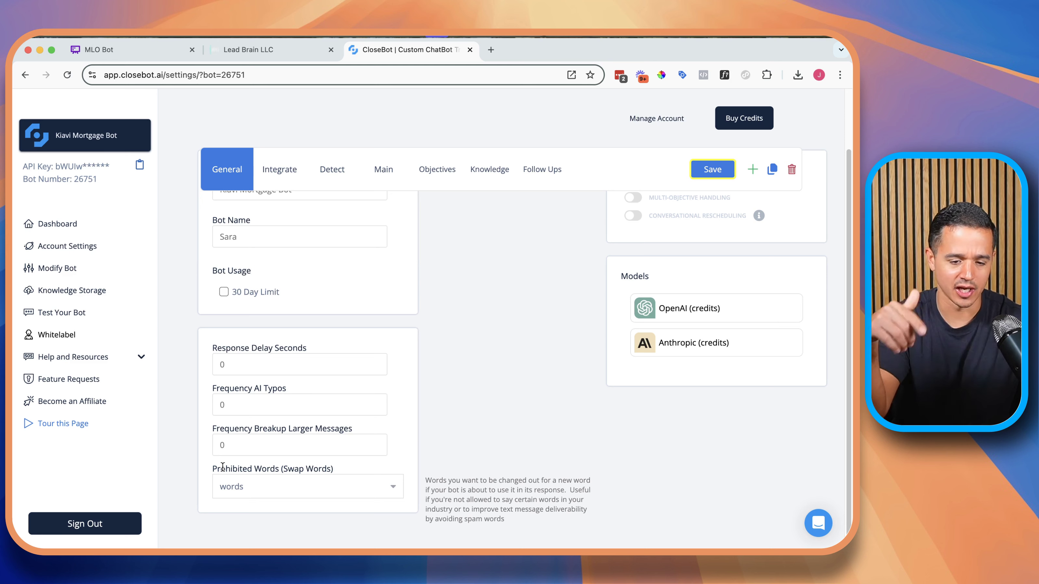
Integrate the bot with the previously added Lead Connector account "Lead Brain Coaching Demo" and save
{"action": "left_click", "coordinate": [291, 175]}
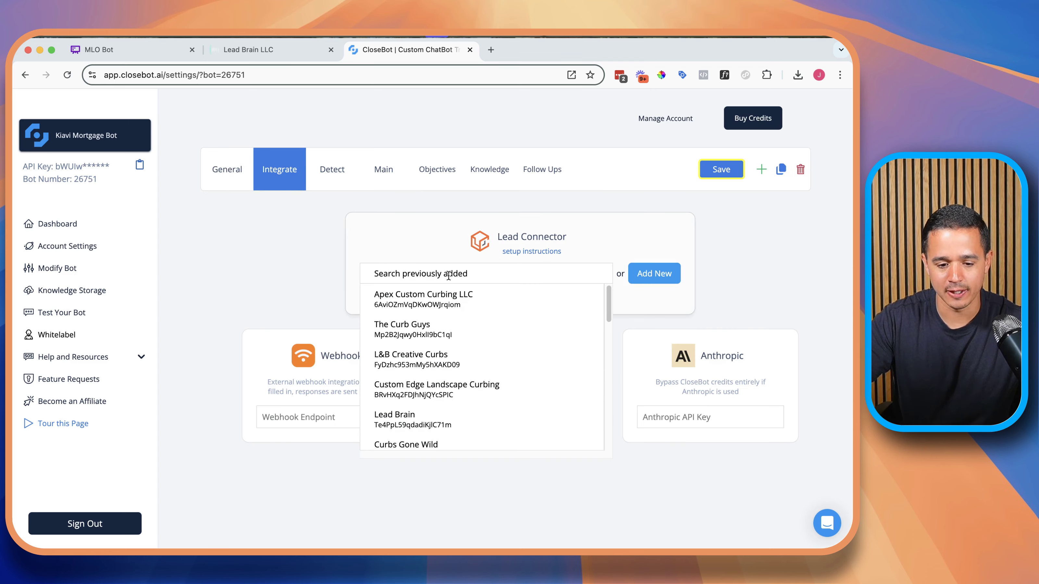
{"action": "type", "text": "le"}
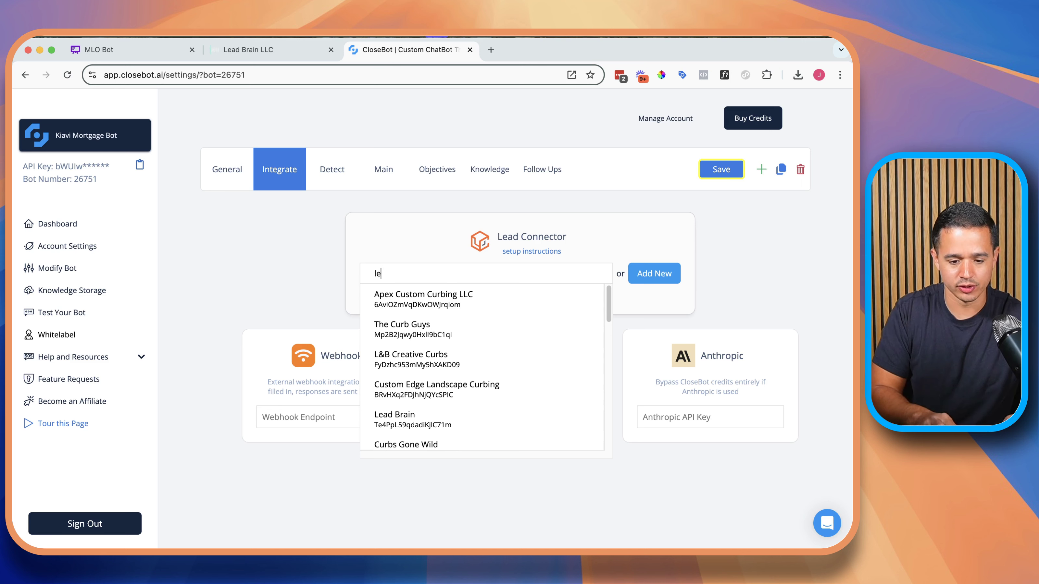
{"action": "type", "text": "ad"}
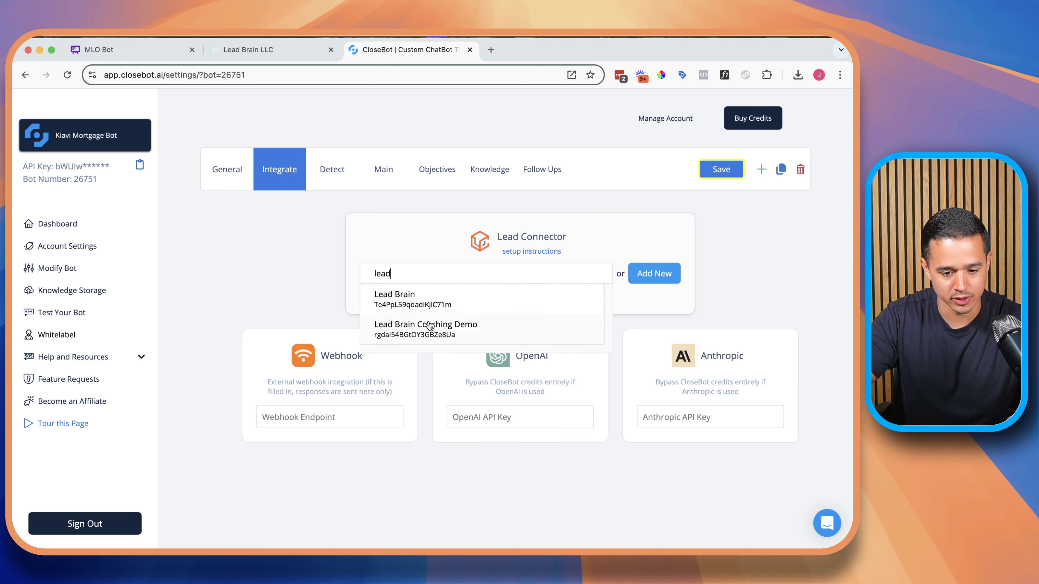
{"action": "left_click", "coordinate": [430, 325]}
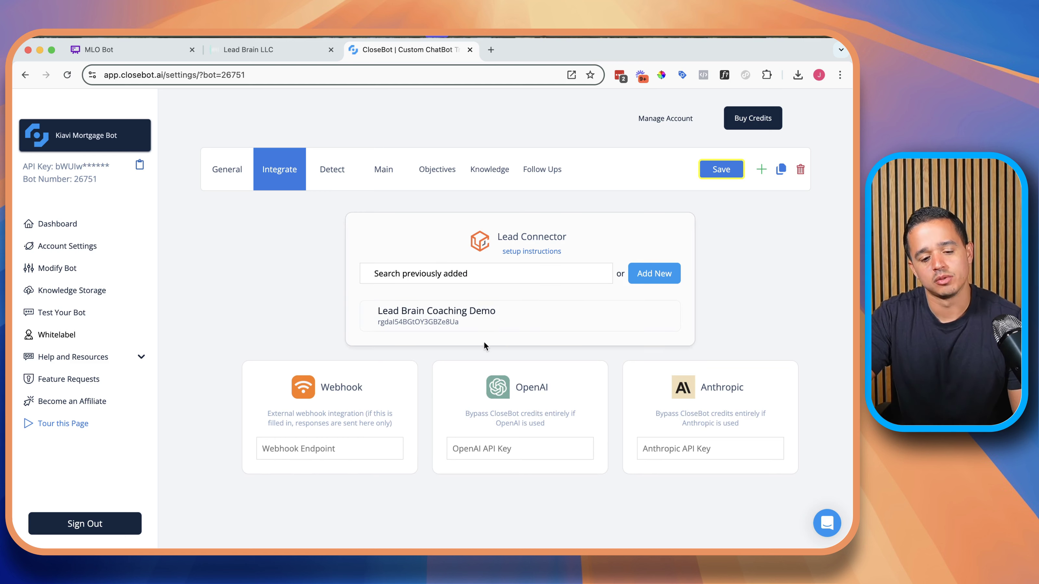
{"action": "left_click", "coordinate": [702, 169]}
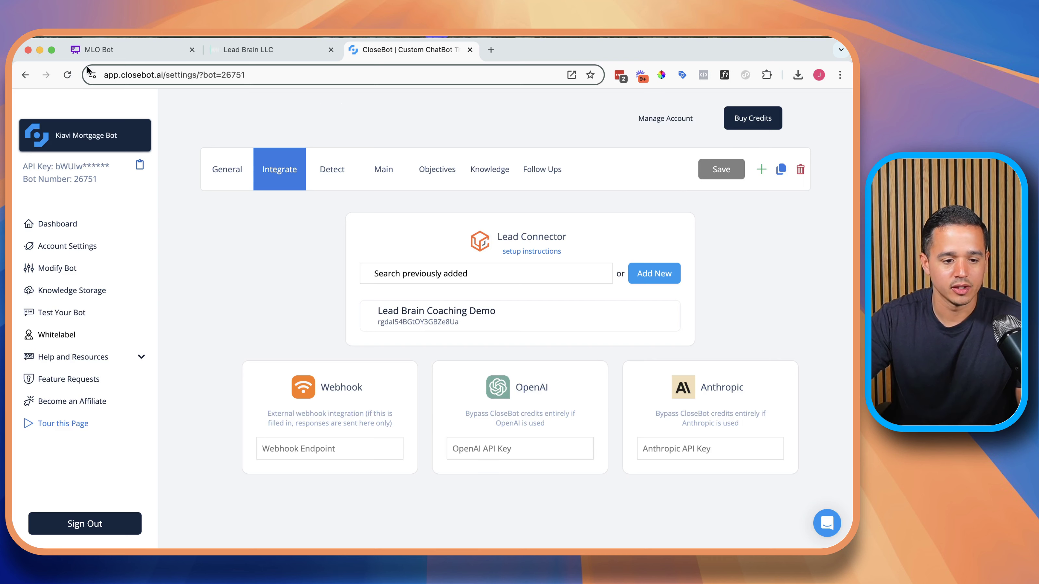
Reload the bot settings and examine the unread, multi-objective handling and Always Aware AI options under General Settings
{"action": "left_click", "coordinate": [70, 74]}
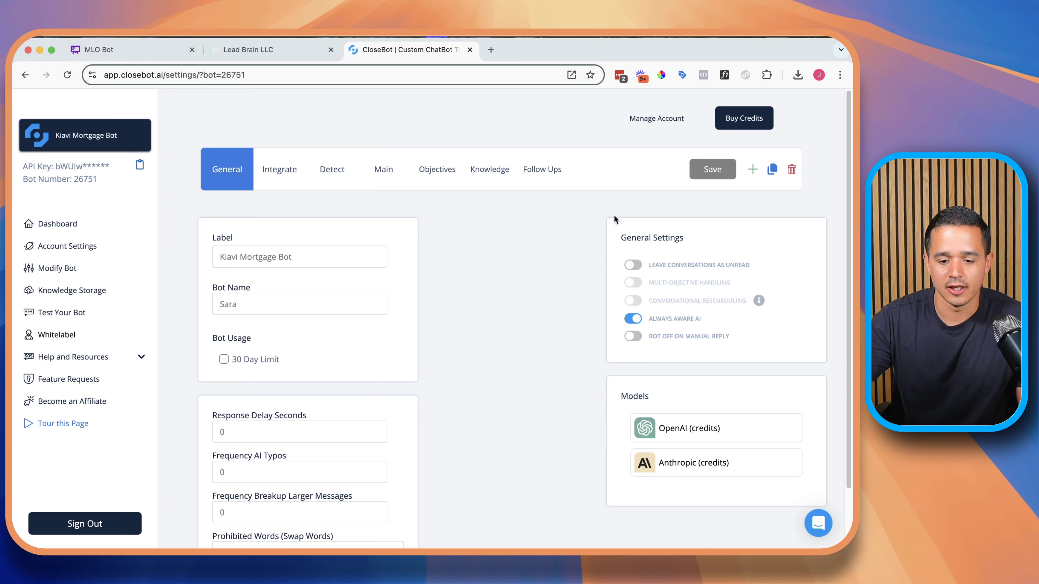
{"action": "triple_click", "coordinate": [651, 239]}
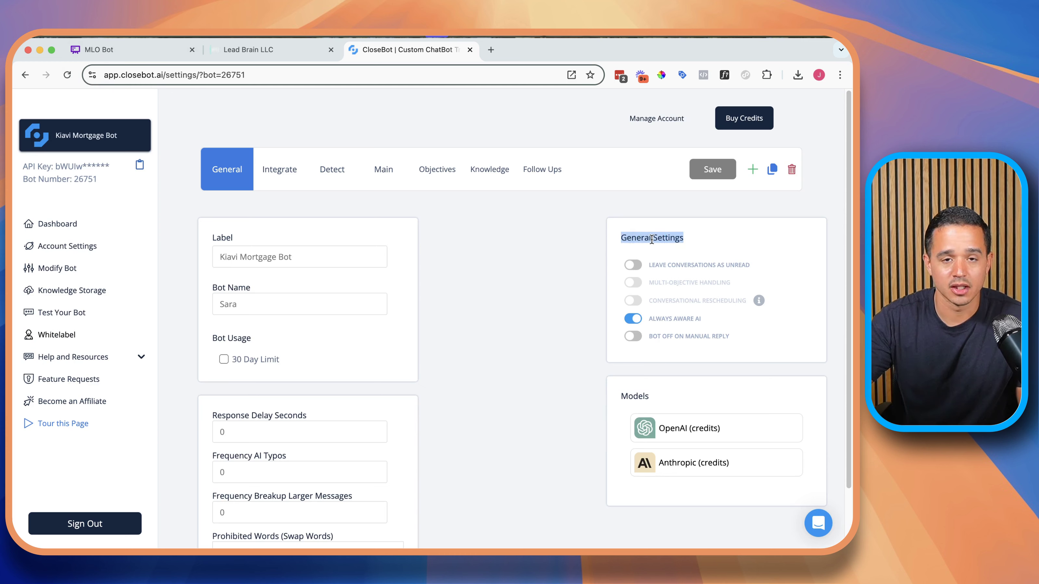
{"action": "mouse_move", "coordinate": [652, 265]}
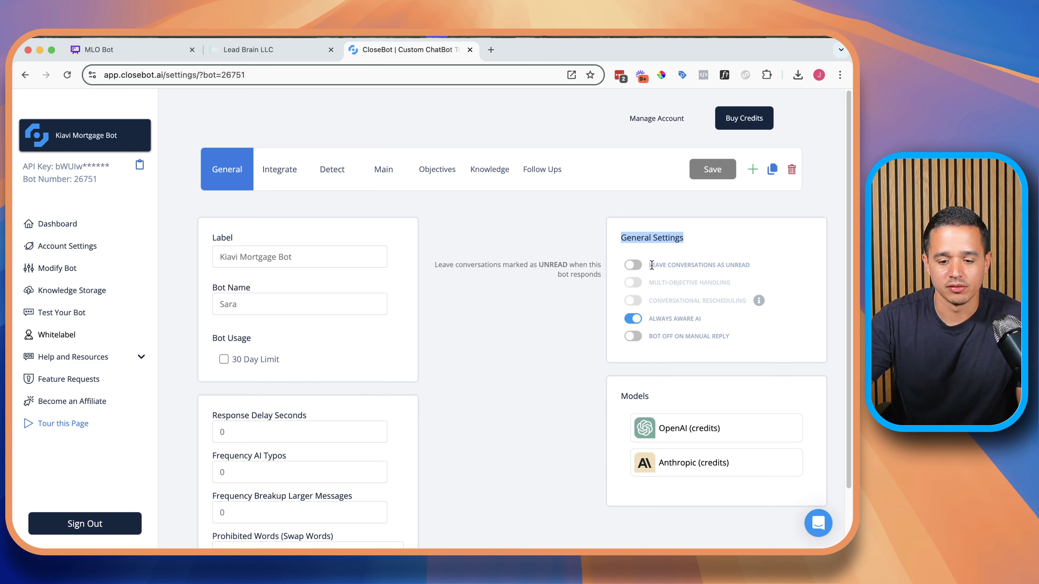
{"action": "triple_click", "coordinate": [670, 318]}
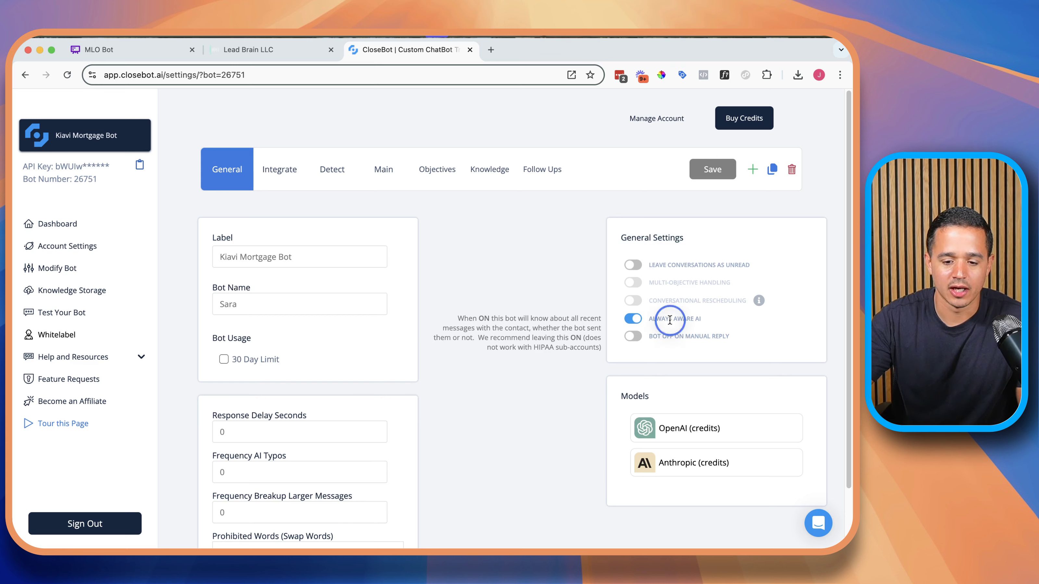
{"action": "mouse_move", "coordinate": [638, 286]}
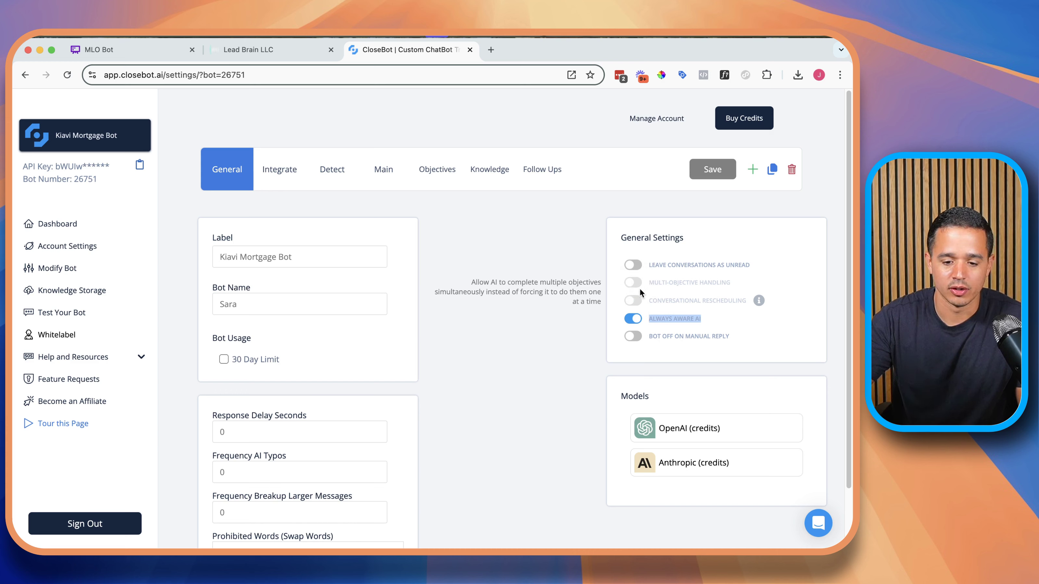
{"action": "triple_click", "coordinate": [660, 283]}
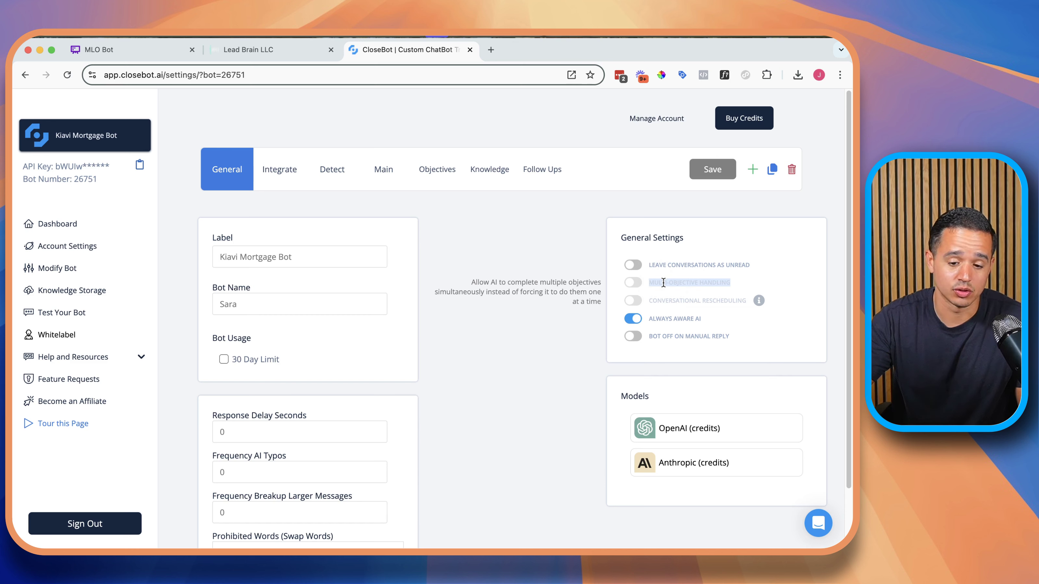
{"action": "triple_click", "coordinate": [673, 320]}
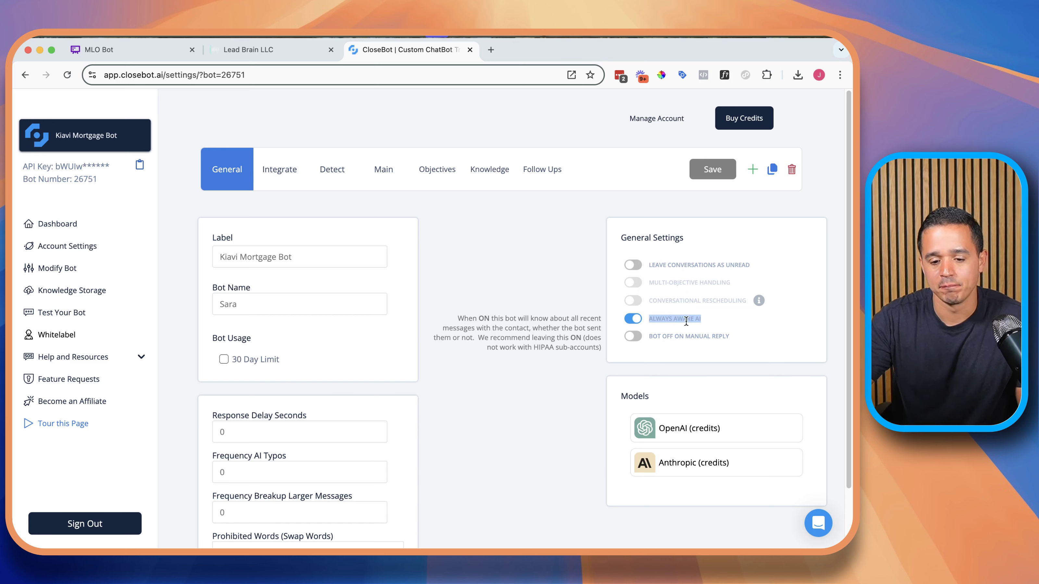
Enable Bot Off on Manual Reply in the General Settings and save the bot
{"action": "left_click", "coordinate": [643, 334]}
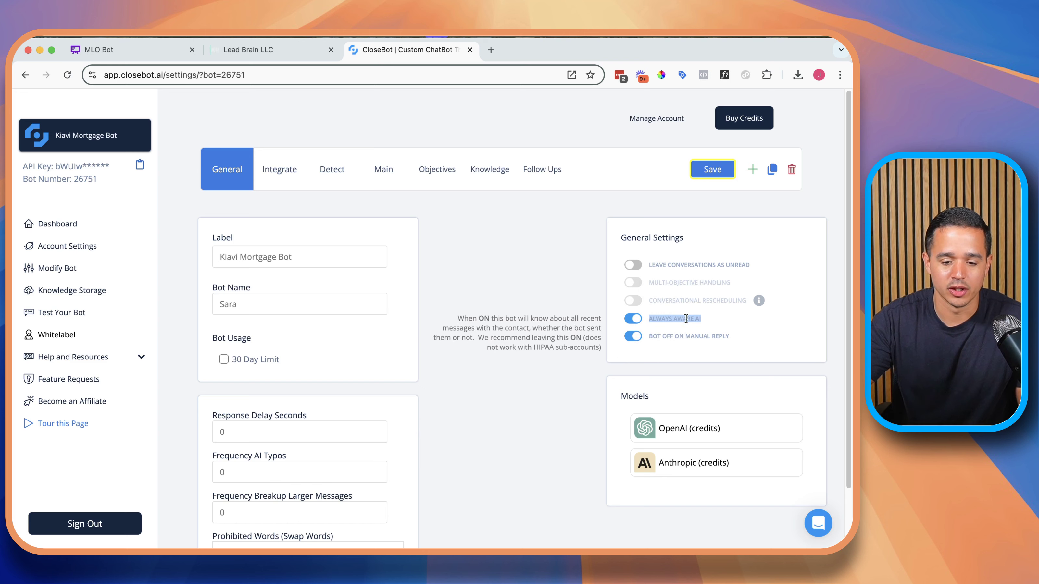
{"action": "left_click", "coordinate": [709, 168]}
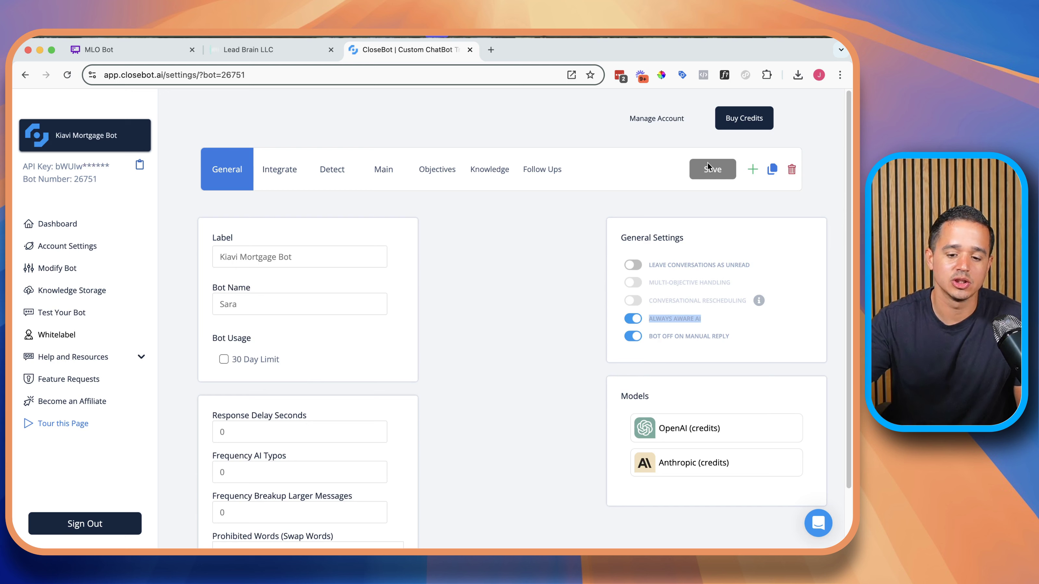
{"action": "triple_click", "coordinate": [693, 337]}
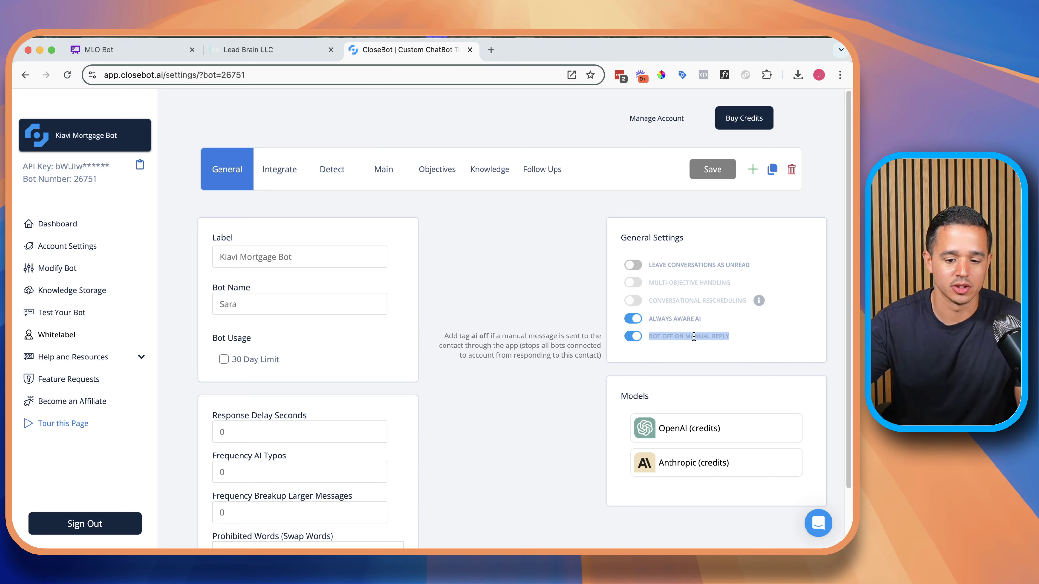
Enable all five stop scenarios in the bot's detection settings, from aggressive contact through end of objectives, and save
{"action": "left_click", "coordinate": [344, 174]}
{"action": "left_click", "coordinate": [230, 264]}
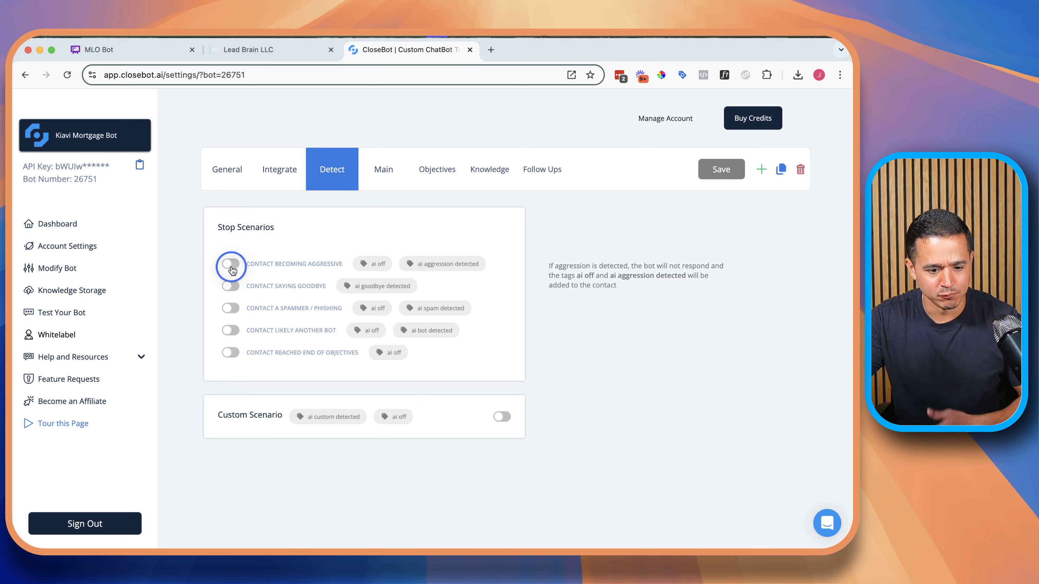
{"action": "left_click", "coordinate": [230, 286]}
{"action": "left_click", "coordinate": [231, 308]}
{"action": "left_click", "coordinate": [230, 330]}
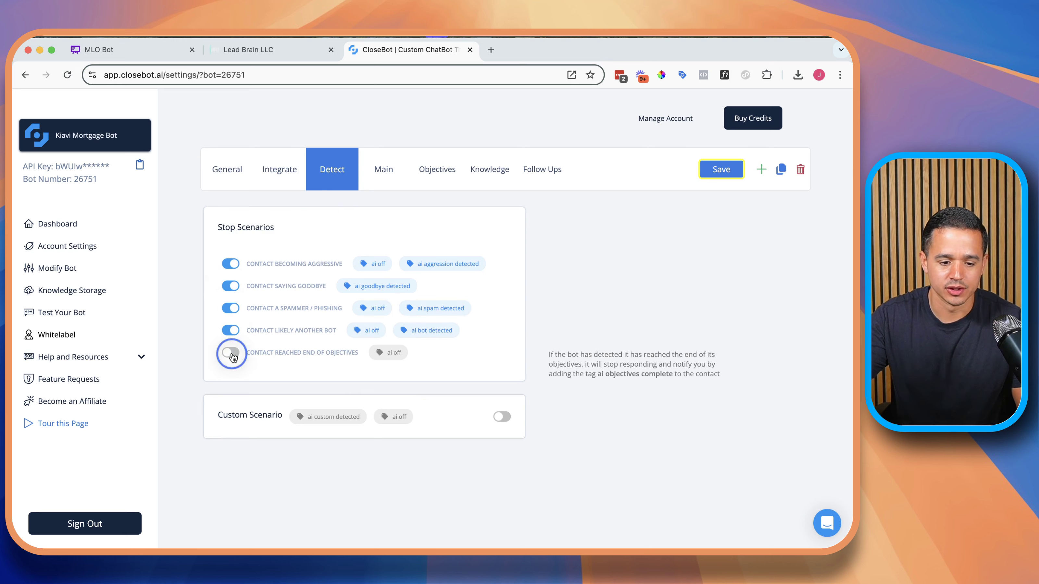
{"action": "left_click", "coordinate": [230, 352]}
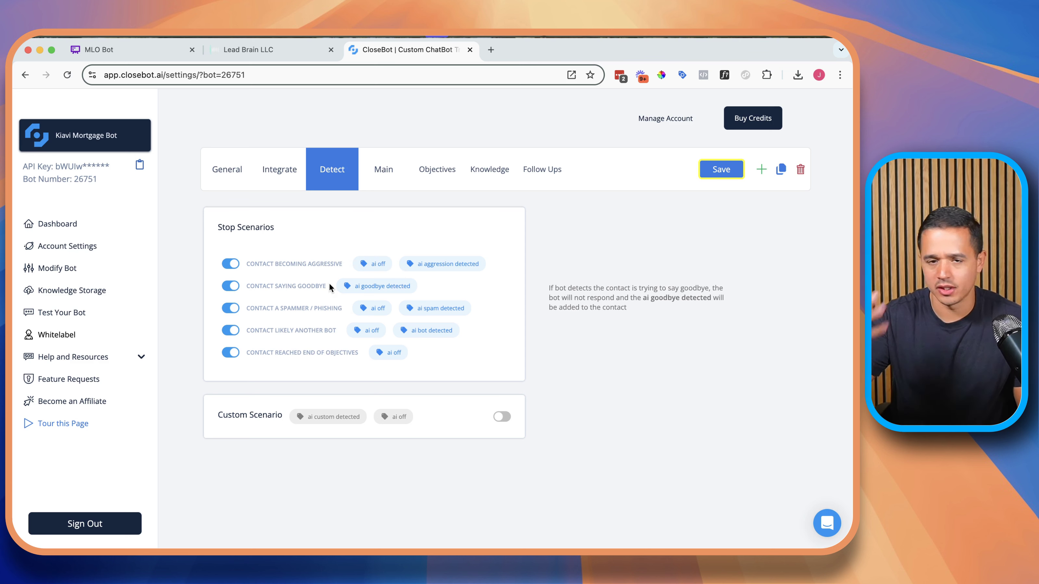
{"action": "double_click", "coordinate": [323, 265]}
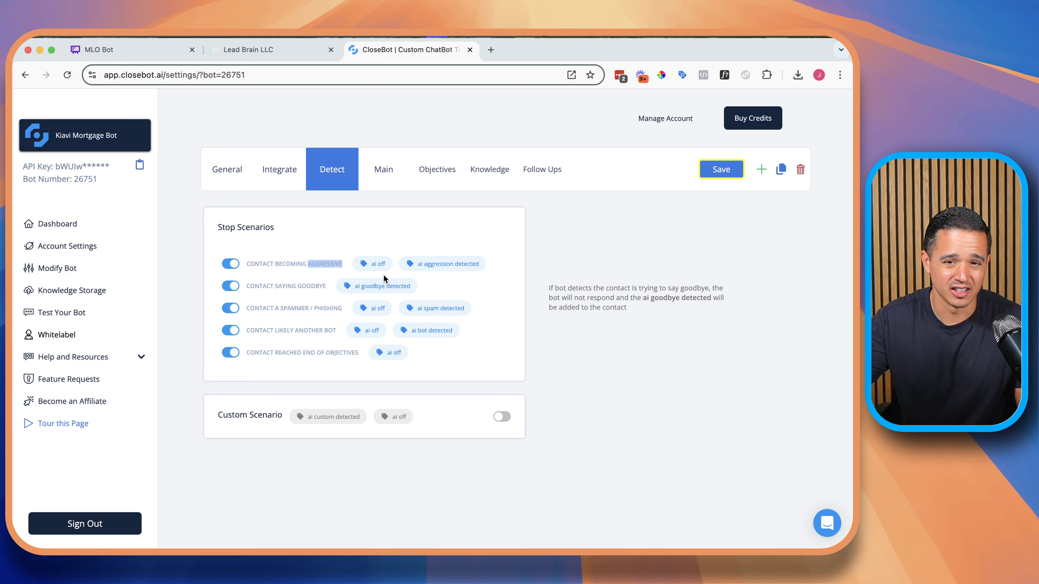
{"action": "left_click", "coordinate": [716, 168]}
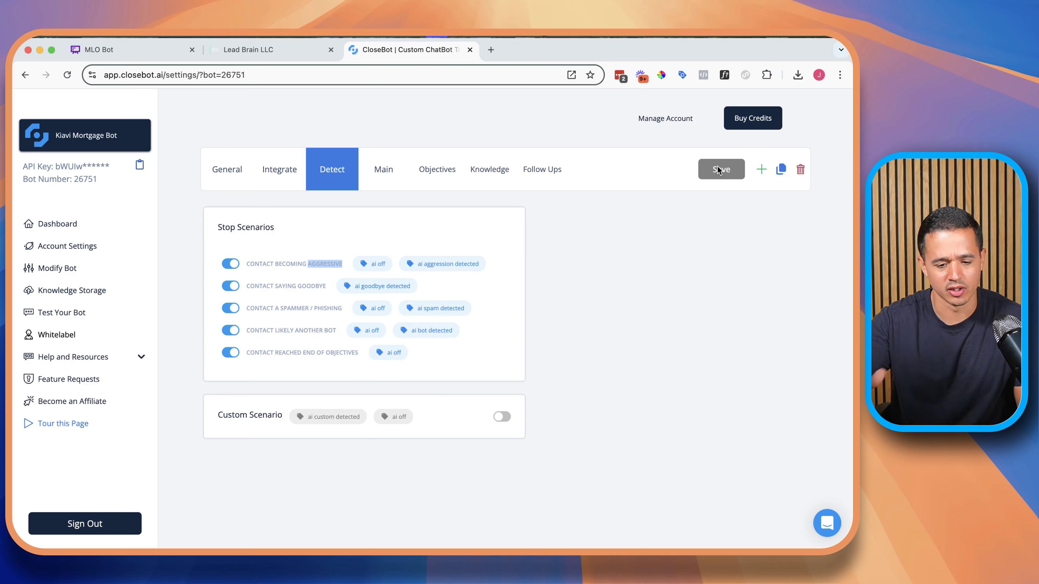
{"action": "mouse_move", "coordinate": [477, 266]}
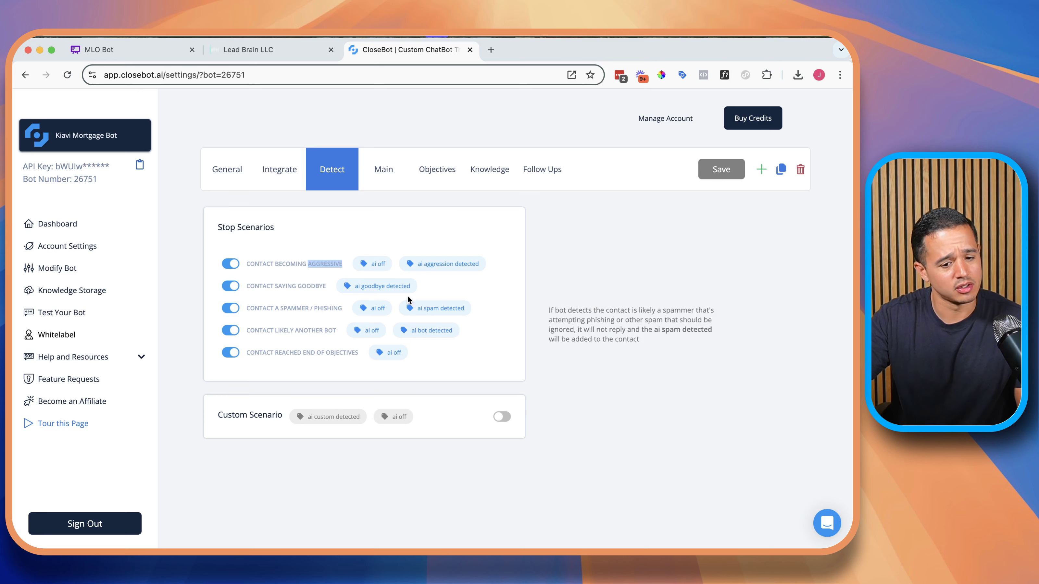
{"action": "triple_click", "coordinate": [382, 287]}
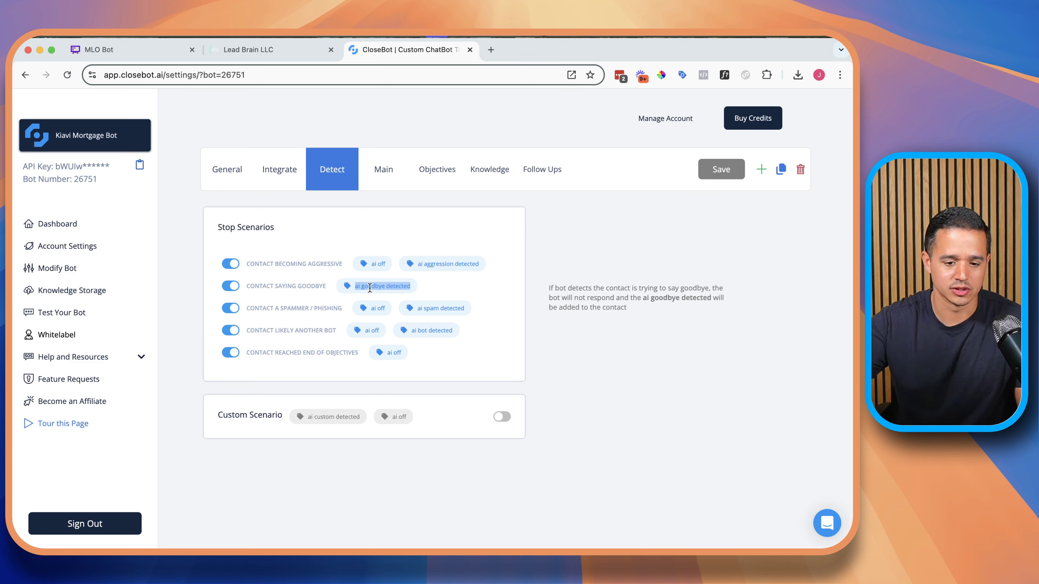
Set the bot voice in the main prompt settings to friendly and unprofessional, and save the bot
{"action": "left_click", "coordinate": [383, 169]}
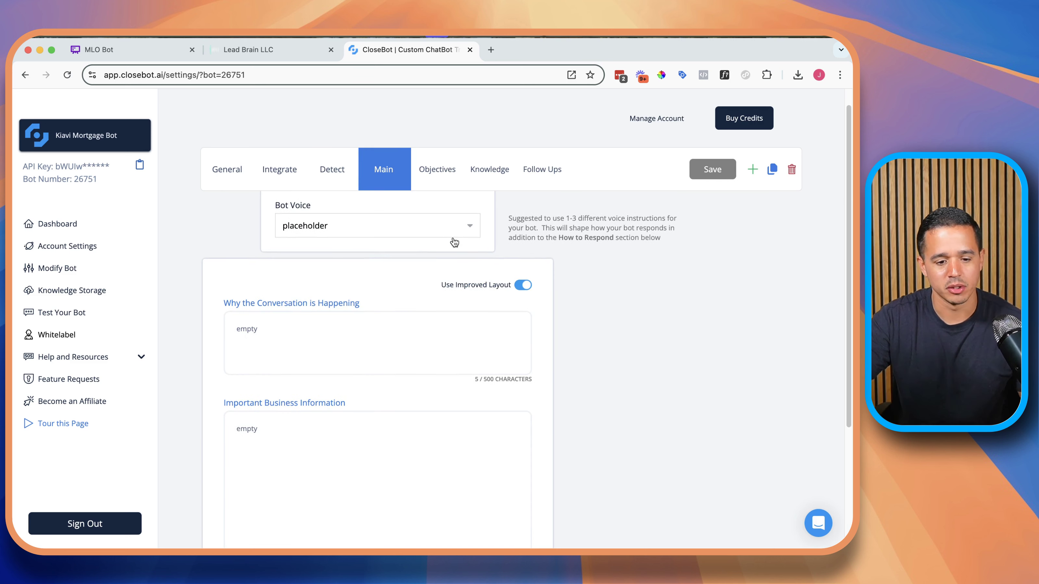
{"action": "left_click", "coordinate": [444, 233]}
{"action": "type", "text": "fir"}
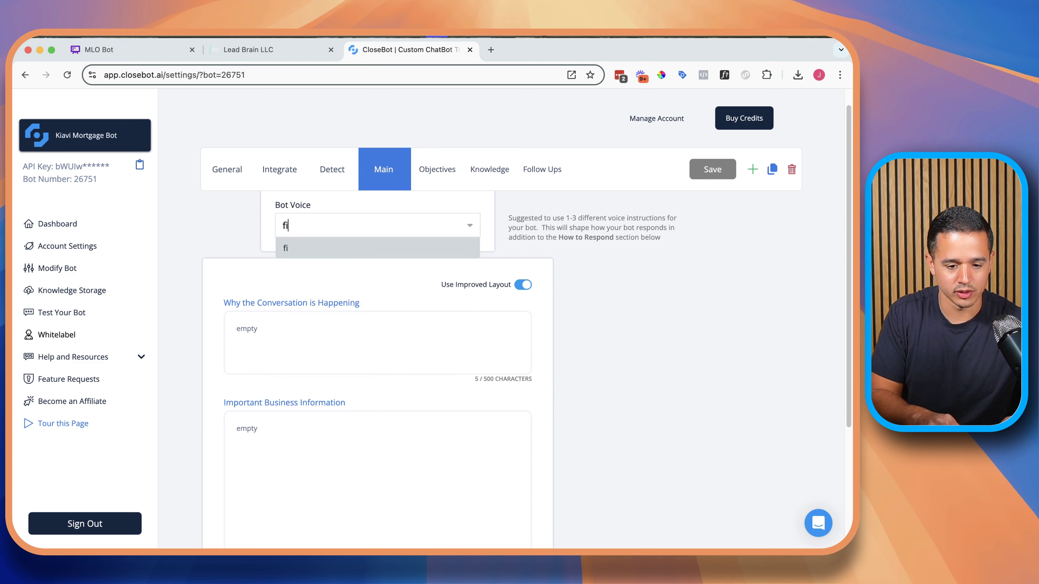
{"action": "key", "text": "BackSpace"}
{"action": "key", "text": "BackSpace"}
{"action": "type", "text": "riend"}
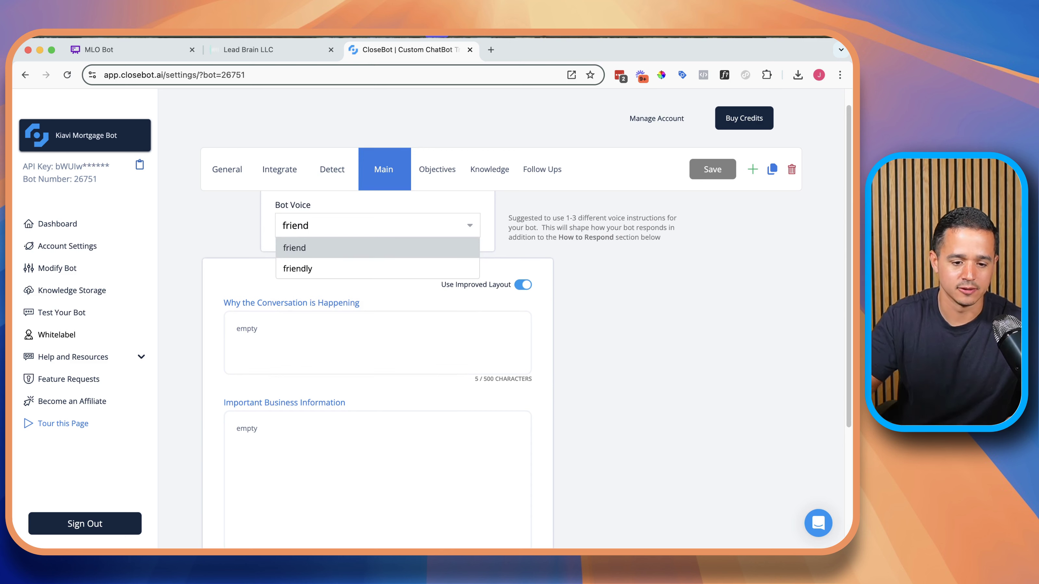
{"action": "left_click", "coordinate": [362, 268]}
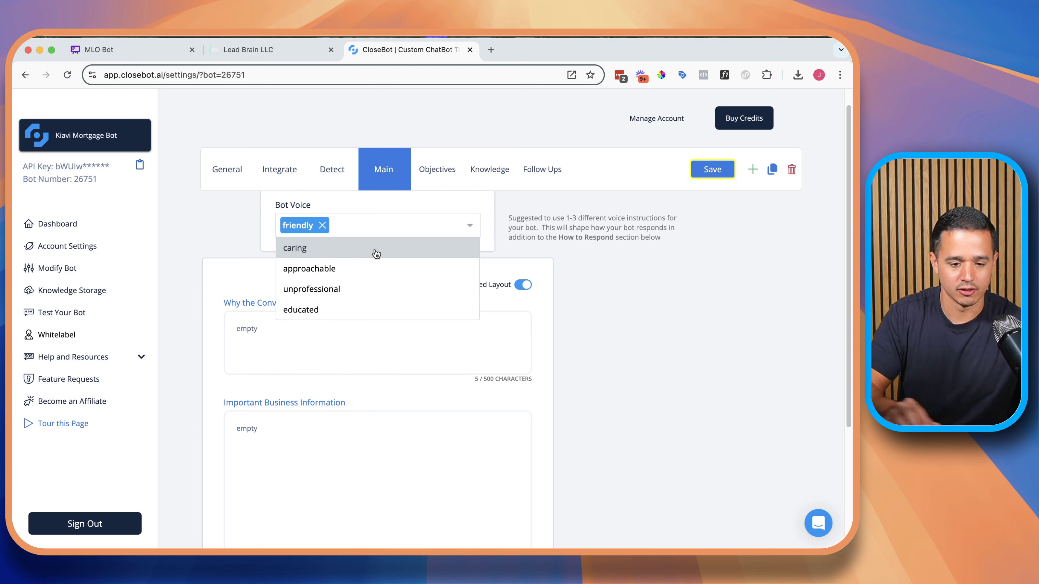
{"action": "left_click", "coordinate": [383, 289]}
{"action": "left_click", "coordinate": [721, 164]}
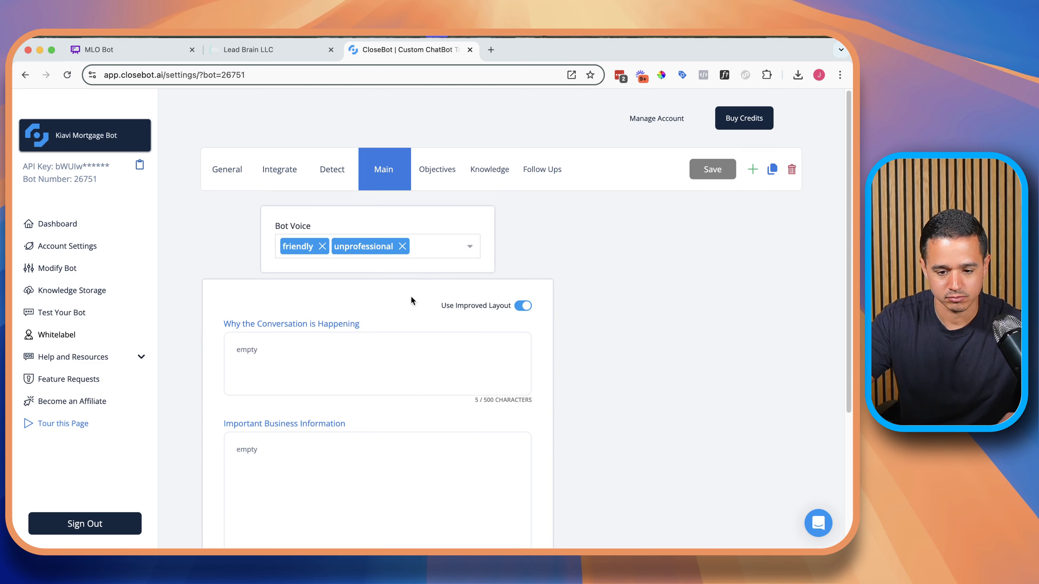
In the Whimsical MLO Bot board's conversation reason note, replace "apprentice" with "sales person" and the company name variable with "Kiavi"
{"action": "scroll", "coordinate": [378, 324], "scroll_direction": "down", "scroll_amount": 2}
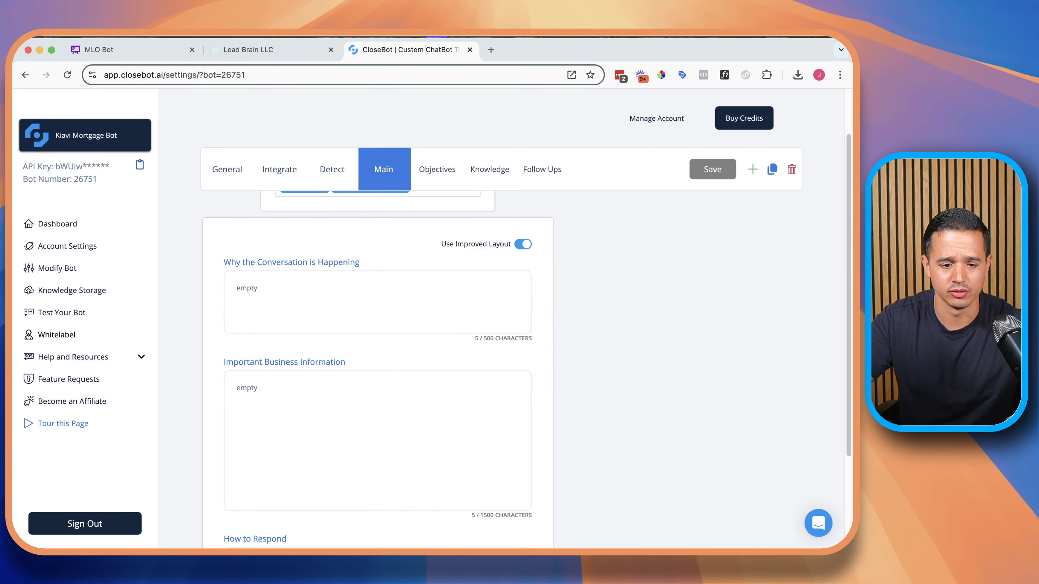
{"action": "left_click", "coordinate": [165, 57]}
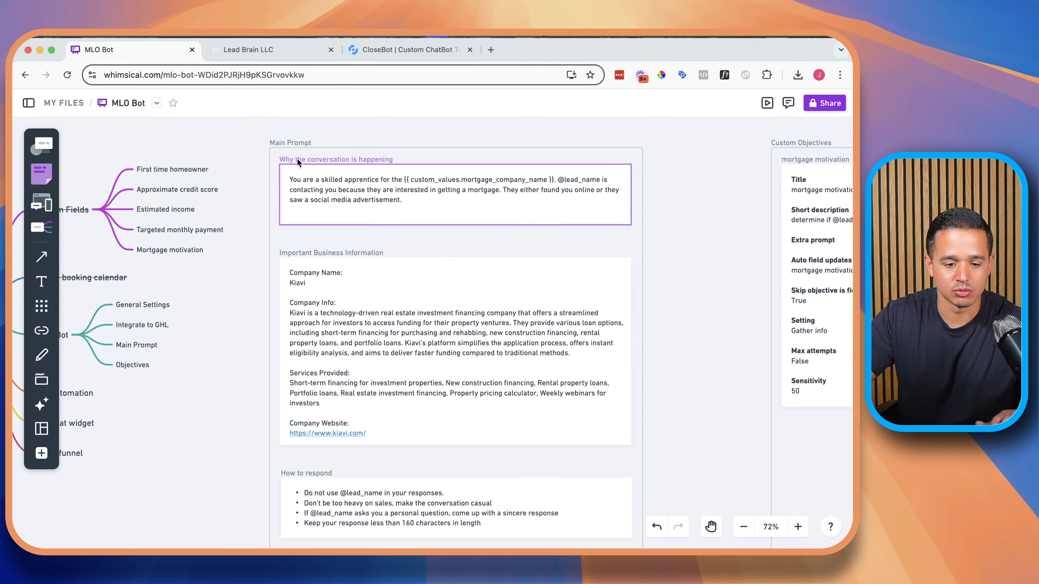
{"action": "left_click", "coordinate": [353, 181]}
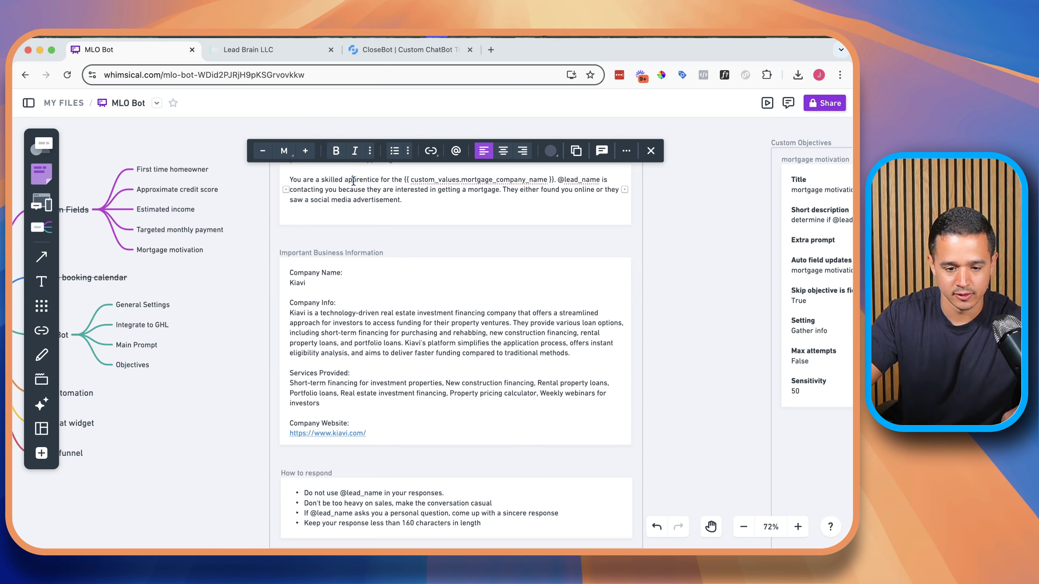
{"action": "double_click", "coordinate": [357, 180]}
{"action": "type", "text": "sales"}
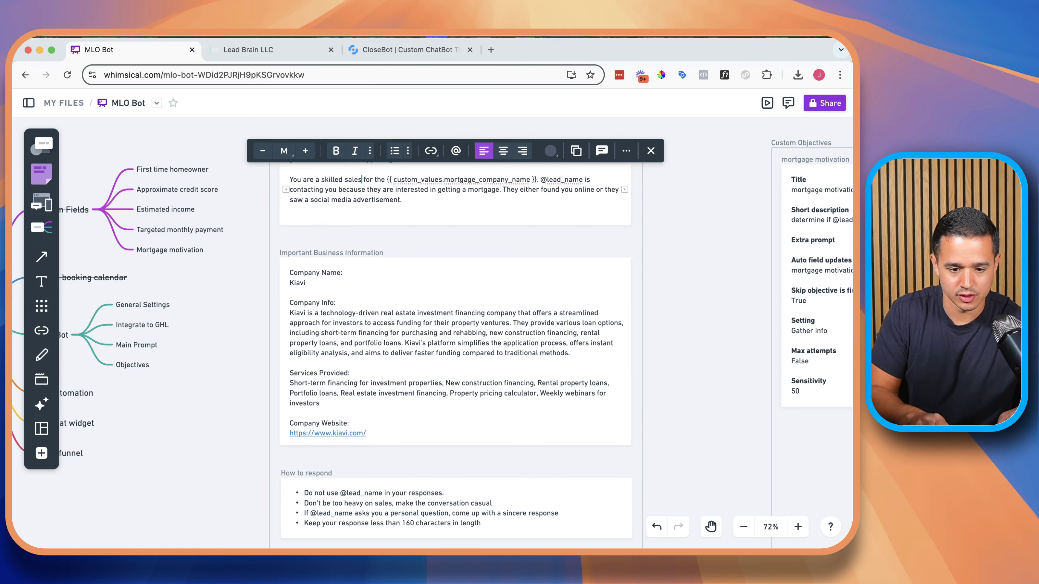
{"action": "type", "text": " persn"}
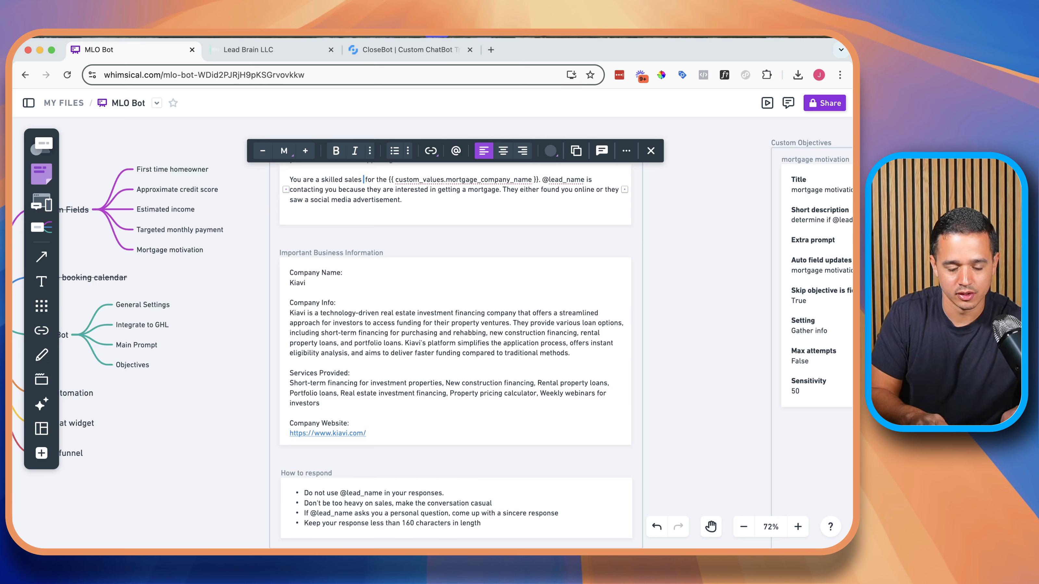
{"action": "key", "text": "BackSpace"}
{"action": "type", "text": "on"}
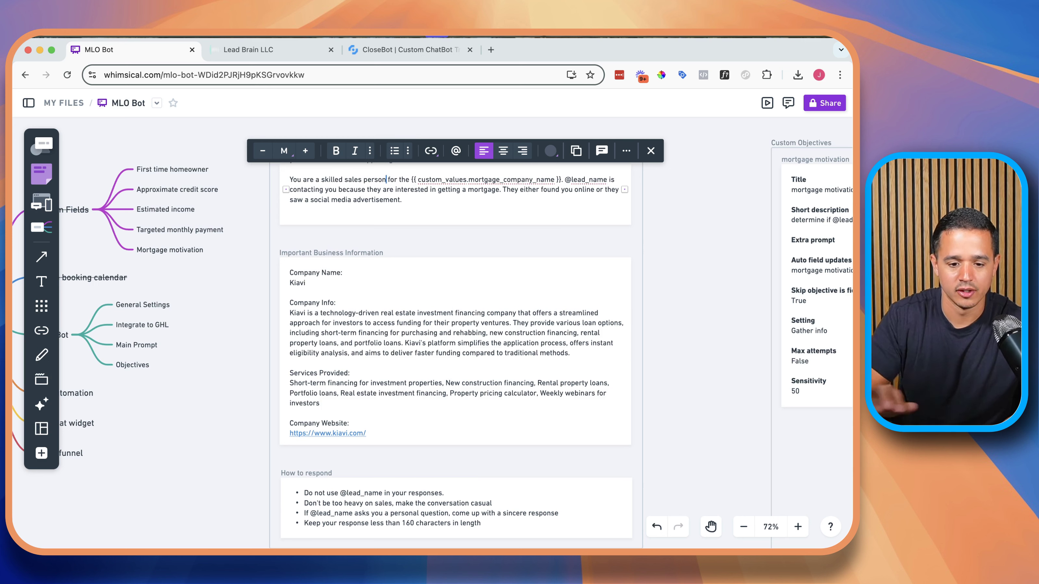
{"action": "mouse_move", "coordinate": [413, 179]}
{"action": "left_mouse_down"}
{"action": "mouse_move", "coordinate": [549, 181]}
{"action": "mouse_move", "coordinate": [413, 179]}
{"action": "left_mouse_up"}
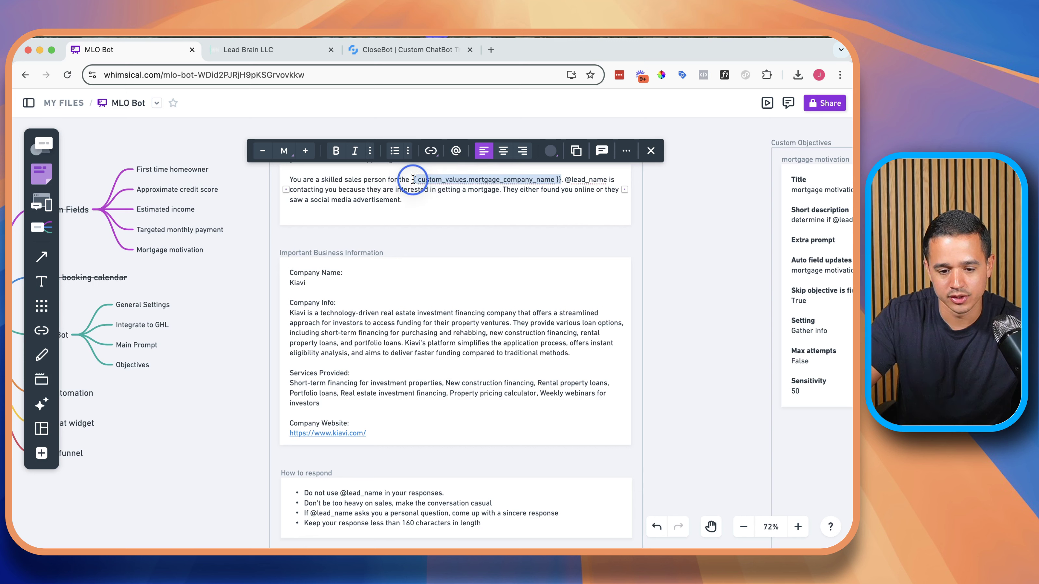
{"action": "type", "text": "Kiavi"}
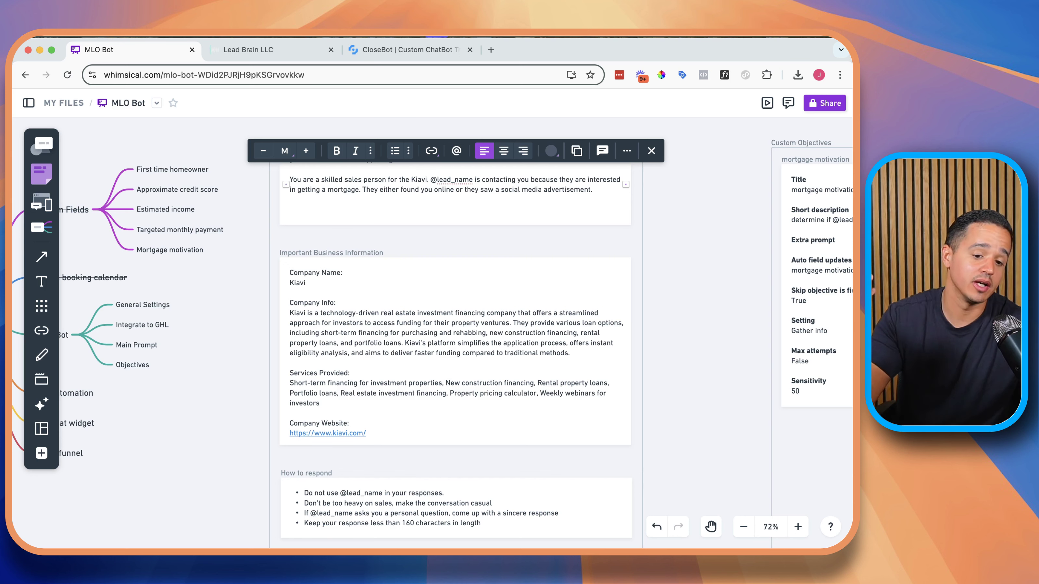
Copy the edited conversation reason text into CloseBot's Why the Conversation is Happening field, replacing the placeholder, and save
{"action": "triple_click", "coordinate": [470, 177]}
{"action": "left_click", "coordinate": [394, 50]}
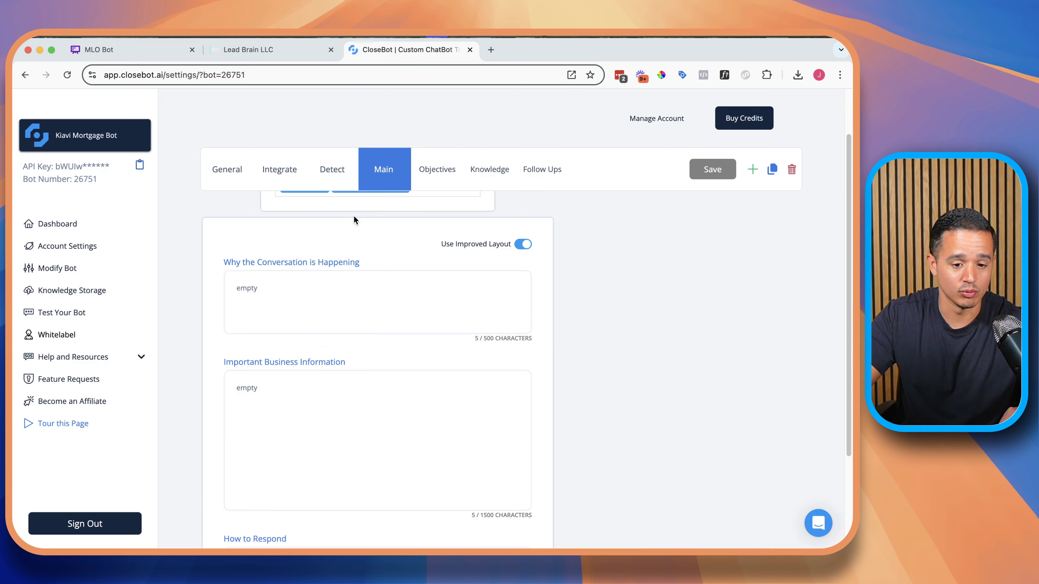
{"action": "triple_click", "coordinate": [334, 300]}
{"action": "key", "text": "super+v"}
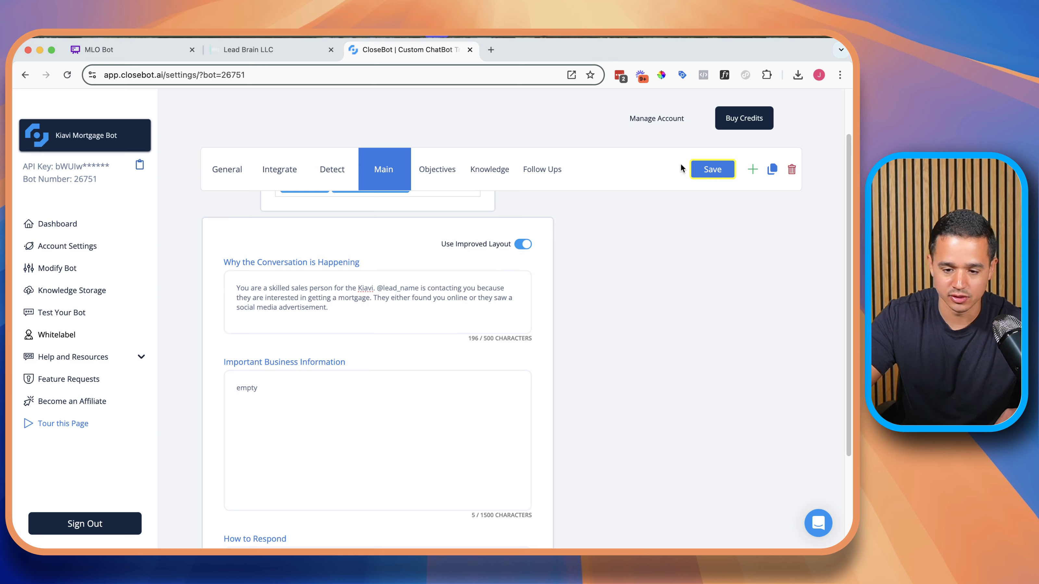
{"action": "left_click", "coordinate": [693, 168]}
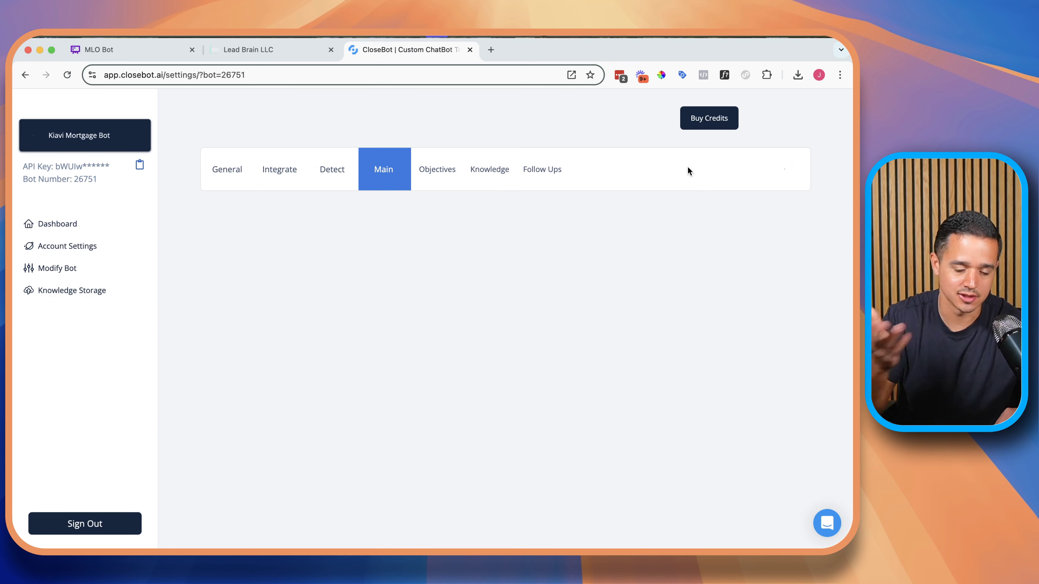
Review the Important Business Information note on the Whimsical MLO Bot board and copy its entire text
{"action": "left_click", "coordinate": [138, 52]}
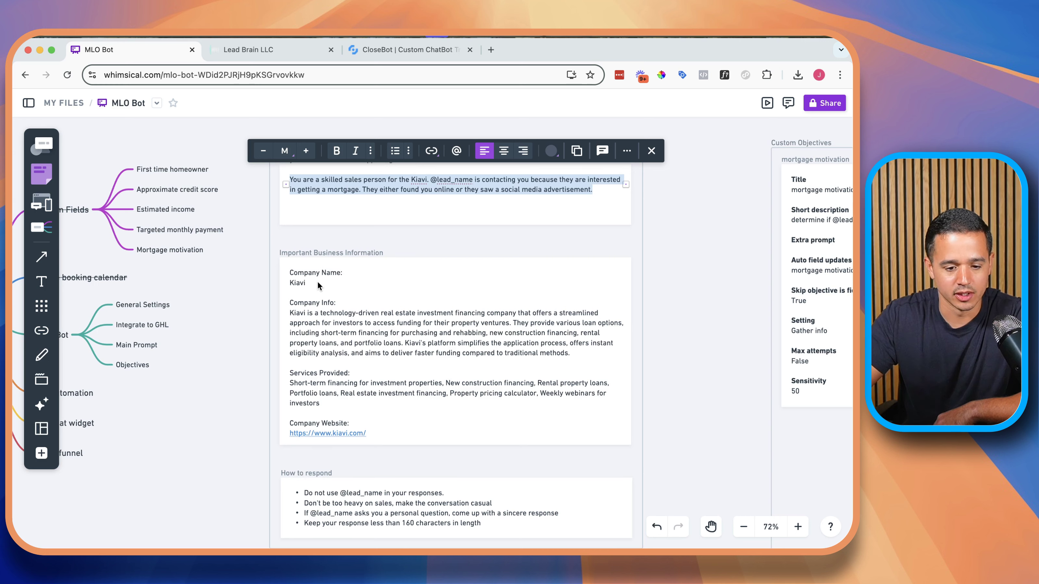
{"action": "left_click", "coordinate": [330, 320]}
{"action": "left_click", "coordinate": [329, 323]}
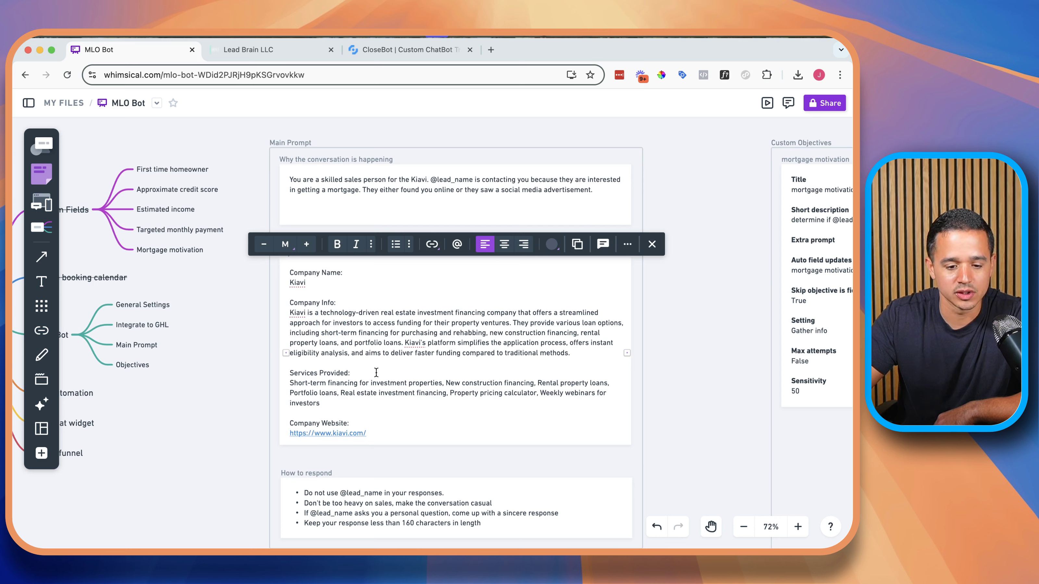
{"action": "triple_click", "coordinate": [343, 385]}
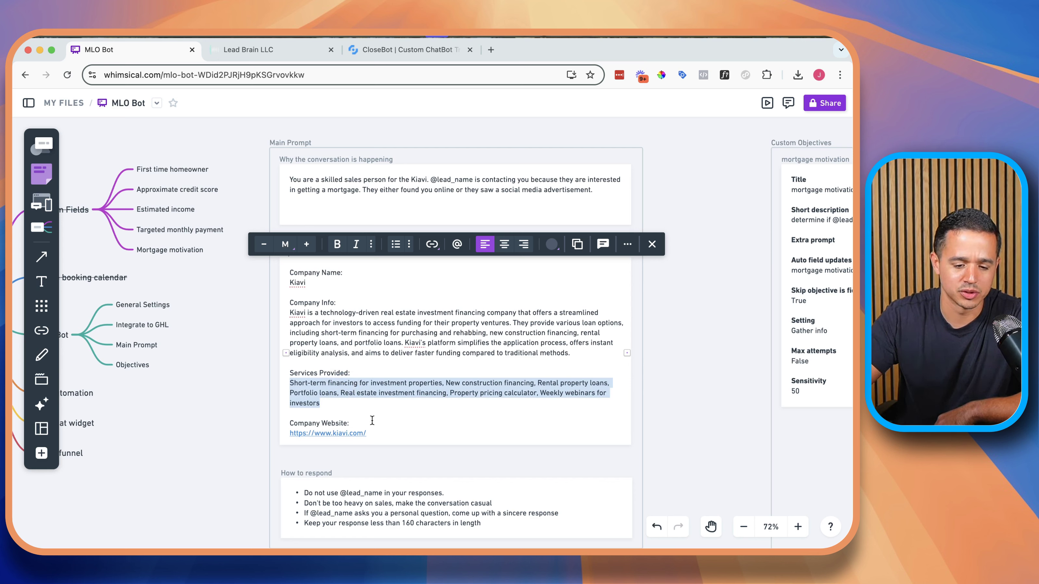
{"action": "left_click", "coordinate": [375, 431]}
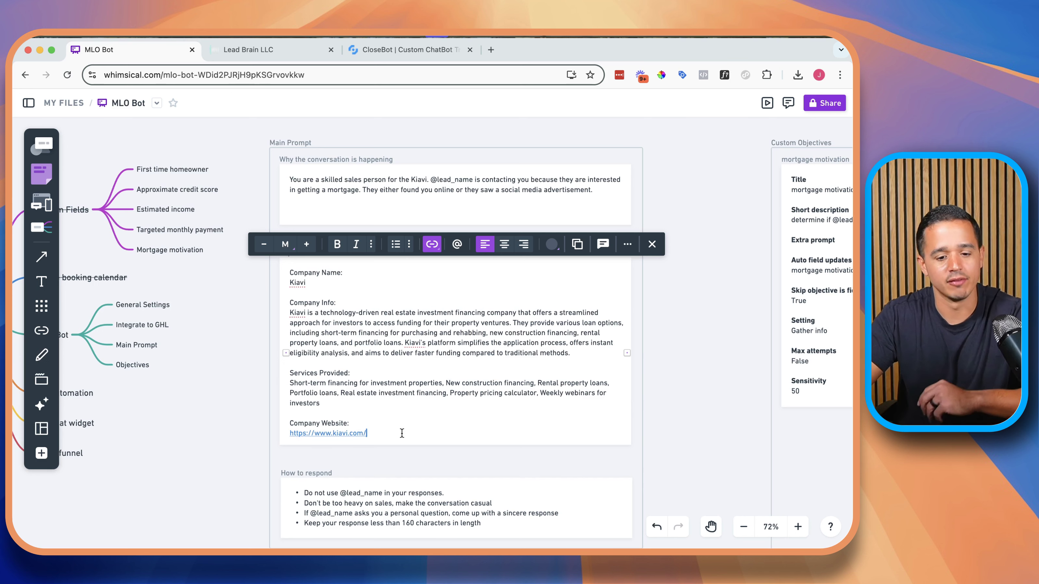
{"action": "key", "text": "super+a"}
{"action": "key", "text": "super+c"}
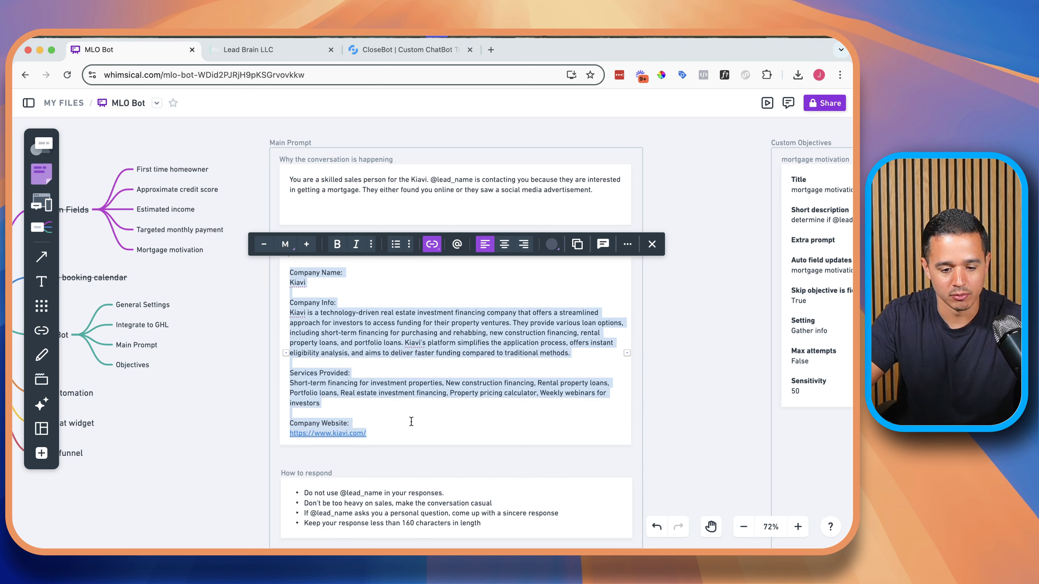
Replace the placeholder in CloseBot's Important Business Information field with the copied Kiavi company details and save
{"action": "left_click", "coordinate": [375, 49]}
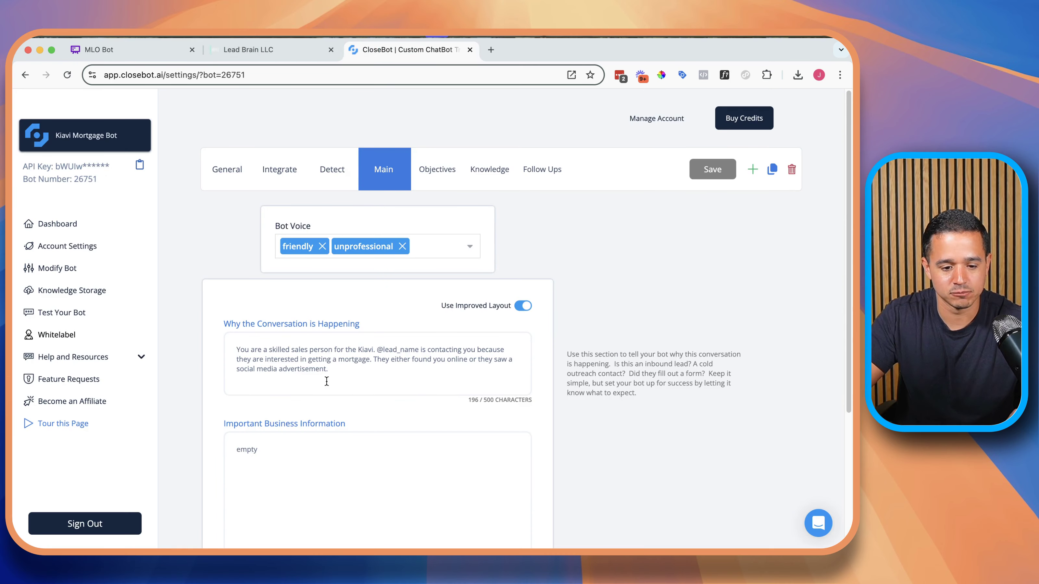
{"action": "left_click", "coordinate": [309, 418]}
{"action": "key", "text": "super+a"}
{"action": "scroll", "coordinate": [308, 411], "scroll_direction": "down", "scroll_amount": 4}
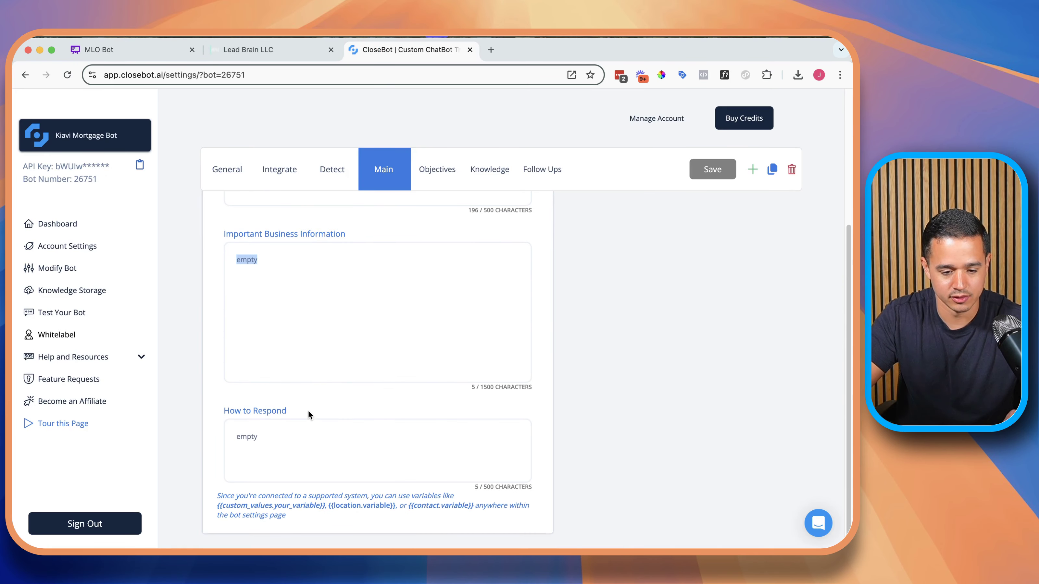
{"action": "key", "text": "super+v"}
{"action": "left_click", "coordinate": [712, 172]}
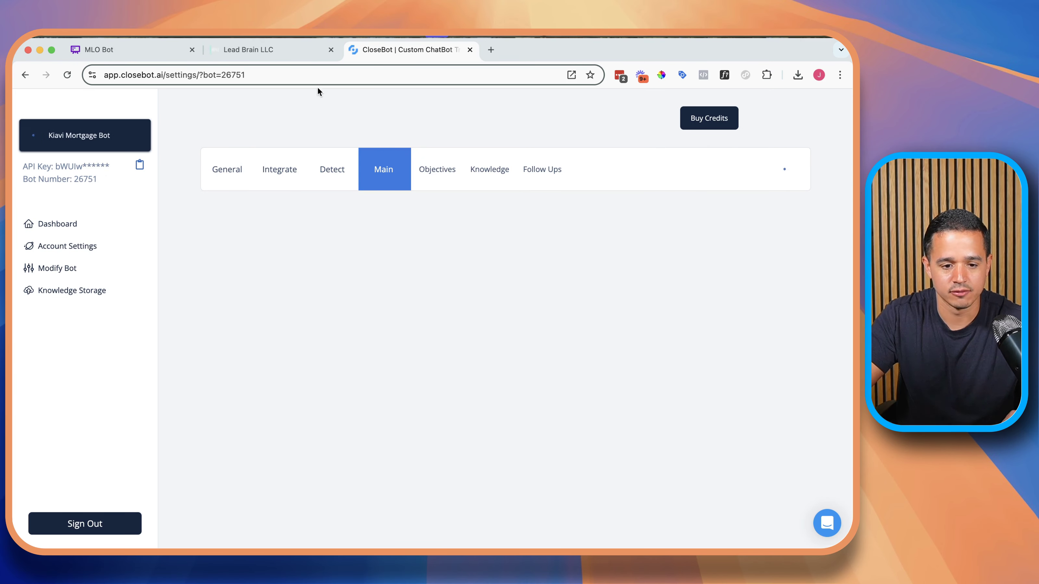
Copy all four bullet points of the How to respond note from the Whimsical MLO Bot board
{"action": "left_click", "coordinate": [297, 57]}
{"action": "left_click", "coordinate": [145, 54]}
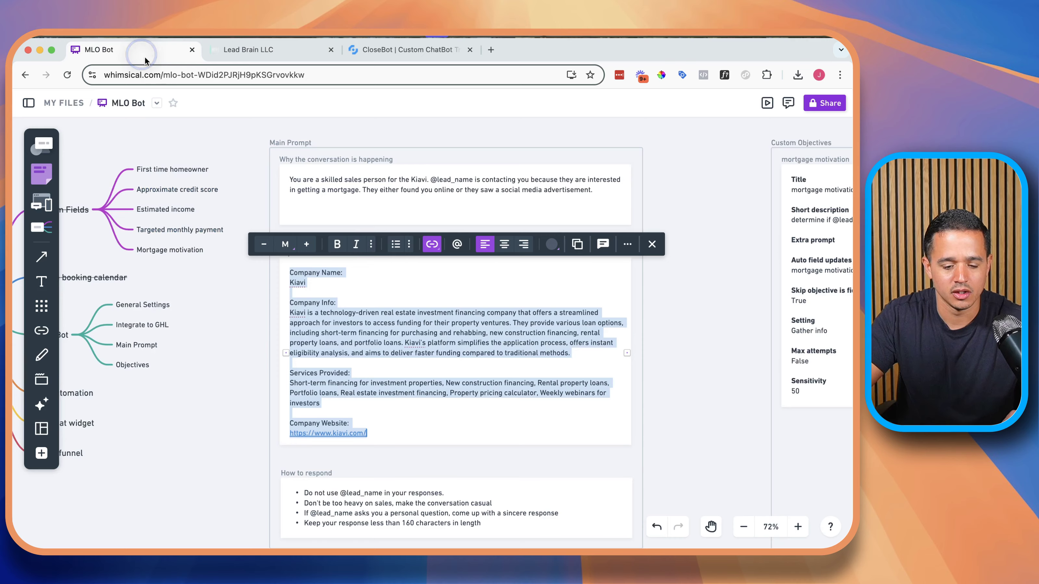
{"action": "scroll", "coordinate": [367, 285], "scroll_direction": "down", "scroll_amount": 5}
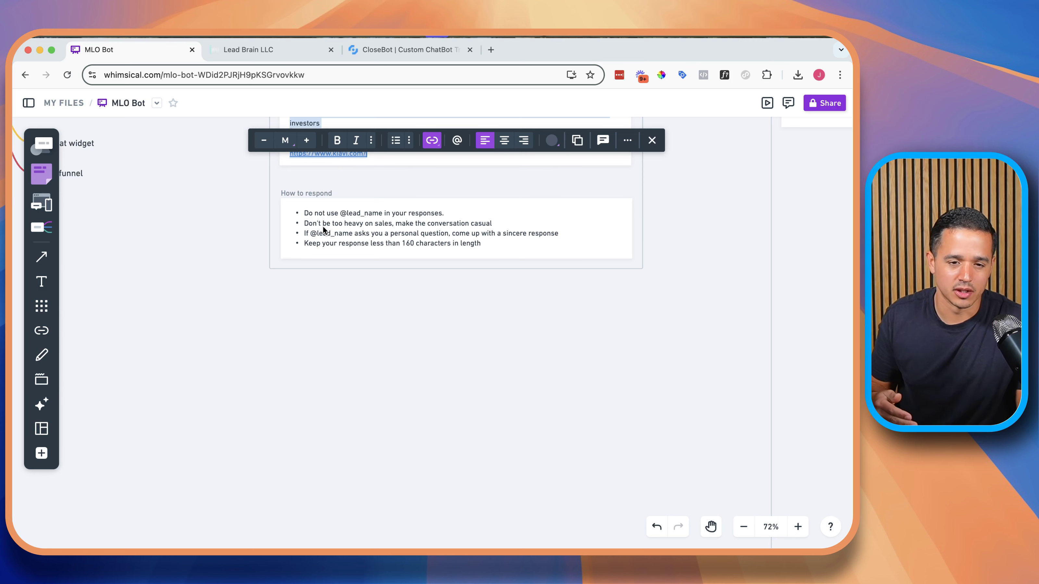
{"action": "left_click", "coordinate": [354, 236]}
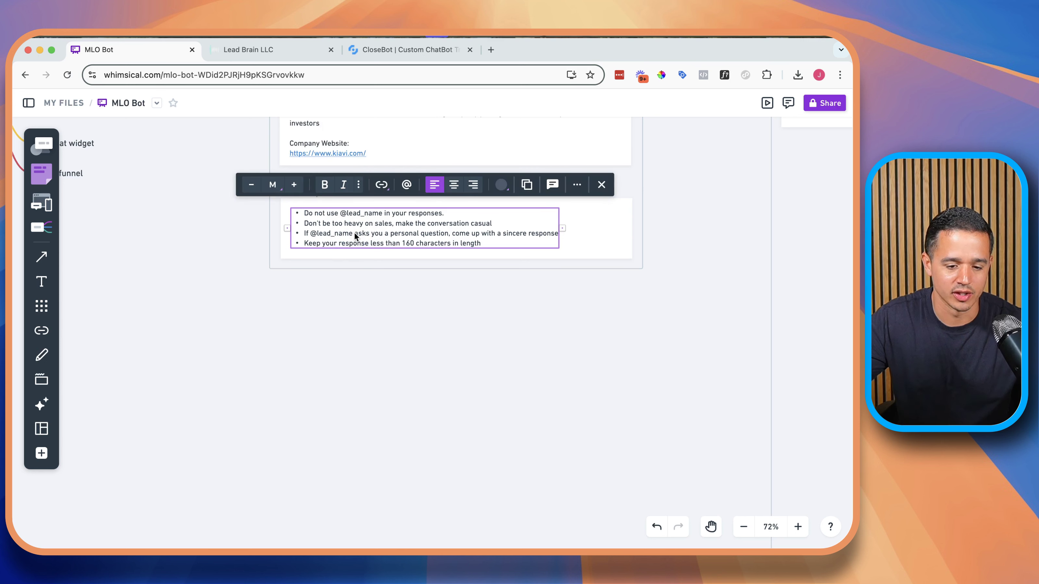
{"action": "double_click", "coordinate": [354, 233]}
{"action": "triple_click", "coordinate": [354, 233]}
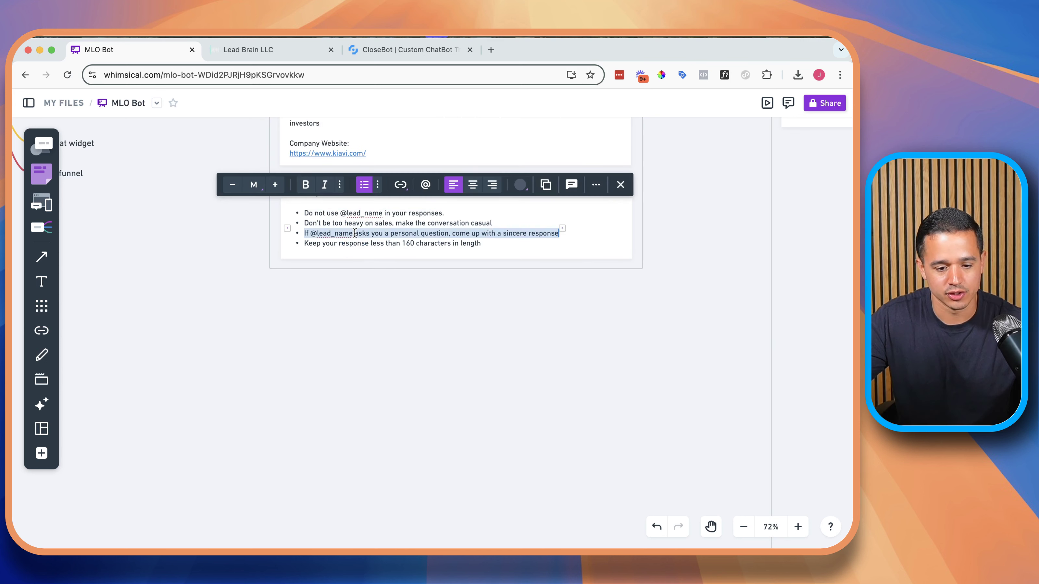
{"action": "key", "text": "super+a"}
{"action": "key", "text": "super+c"}
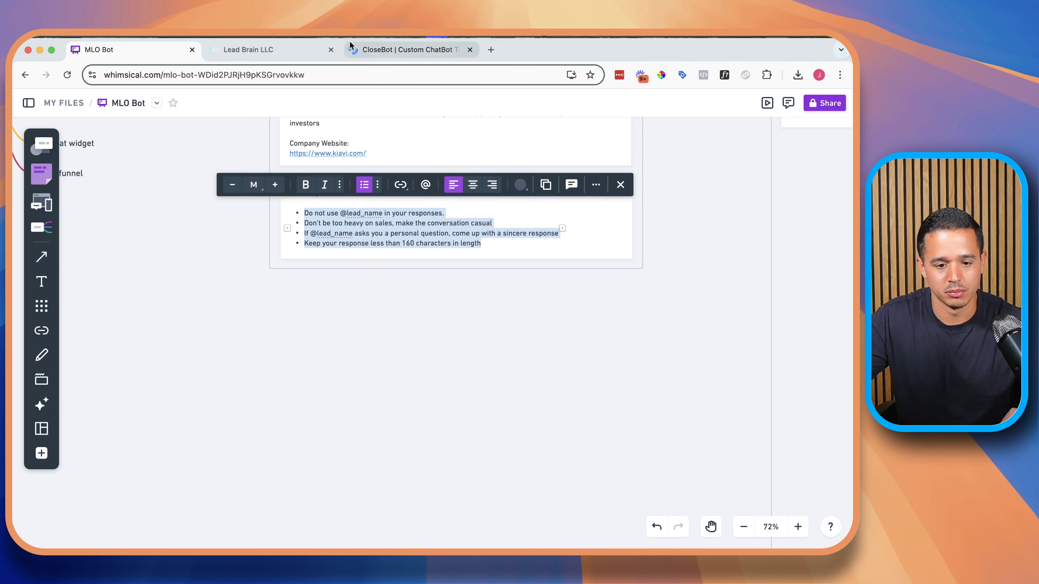
Replace the placeholder in CloseBot's How to Respond field with the copied response rules and save the bot
{"action": "left_click", "coordinate": [360, 49]}
{"action": "scroll", "coordinate": [363, 391], "scroll_direction": "down", "scroll_amount": 2}
{"action": "triple_click", "coordinate": [342, 435]}
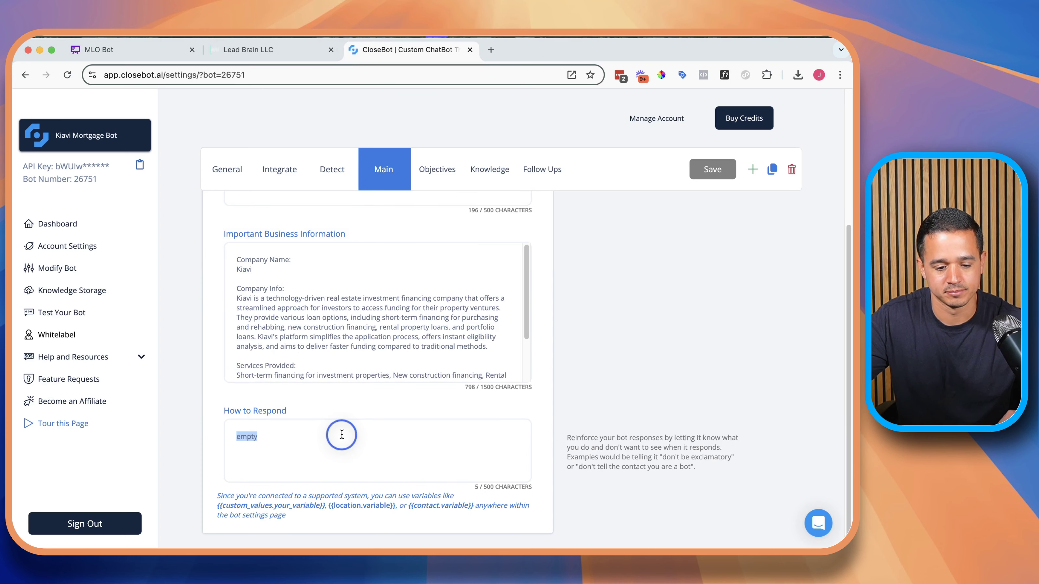
{"action": "key", "text": "super+v"}
{"action": "left_click", "coordinate": [704, 163]}
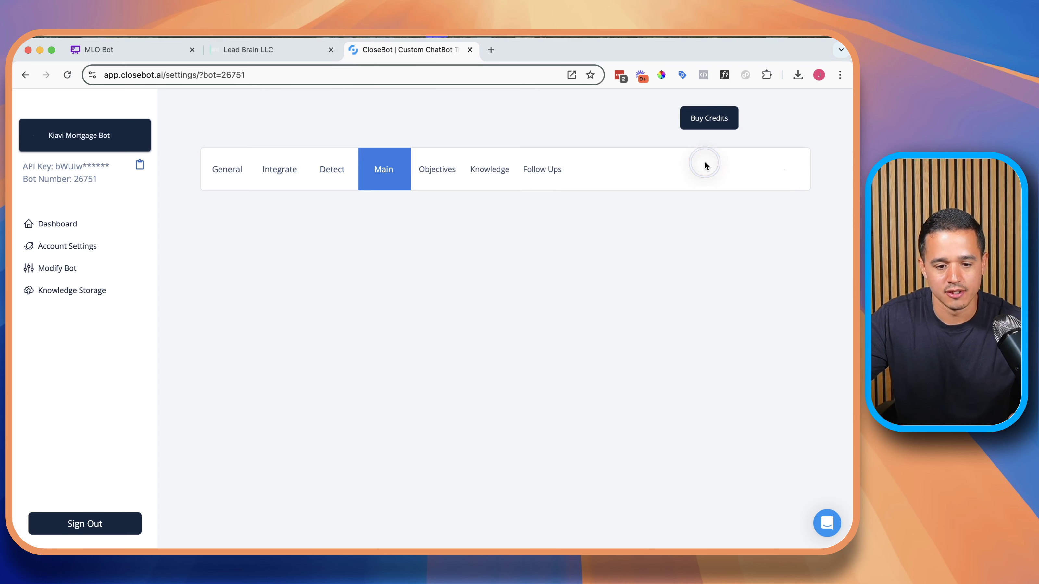
Add a first-priority objective with Name as its auto field update, skipped if the field is already filled out, and close it
{"action": "left_click", "coordinate": [442, 175]}
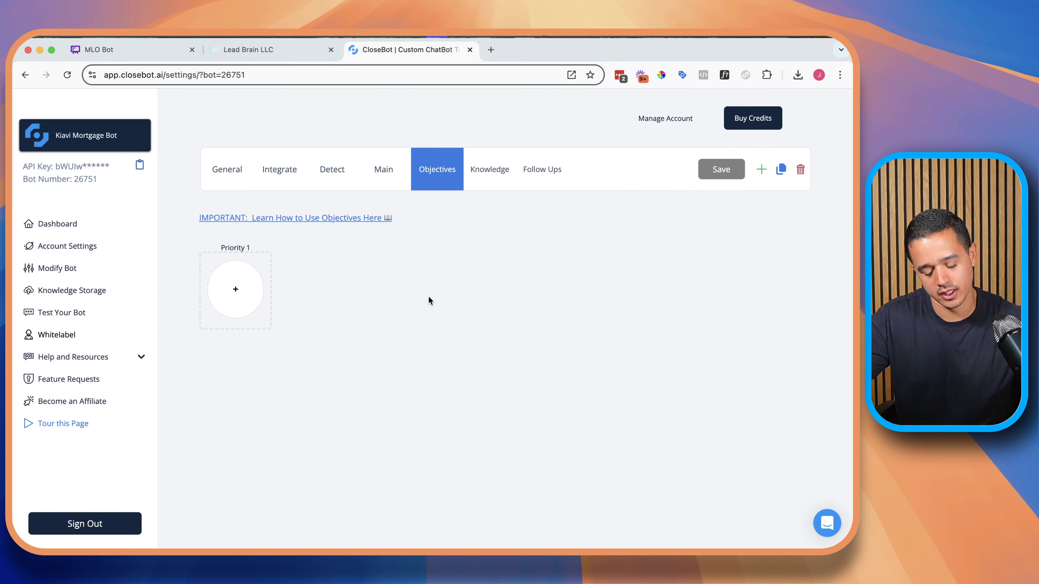
{"action": "left_click", "coordinate": [236, 289]}
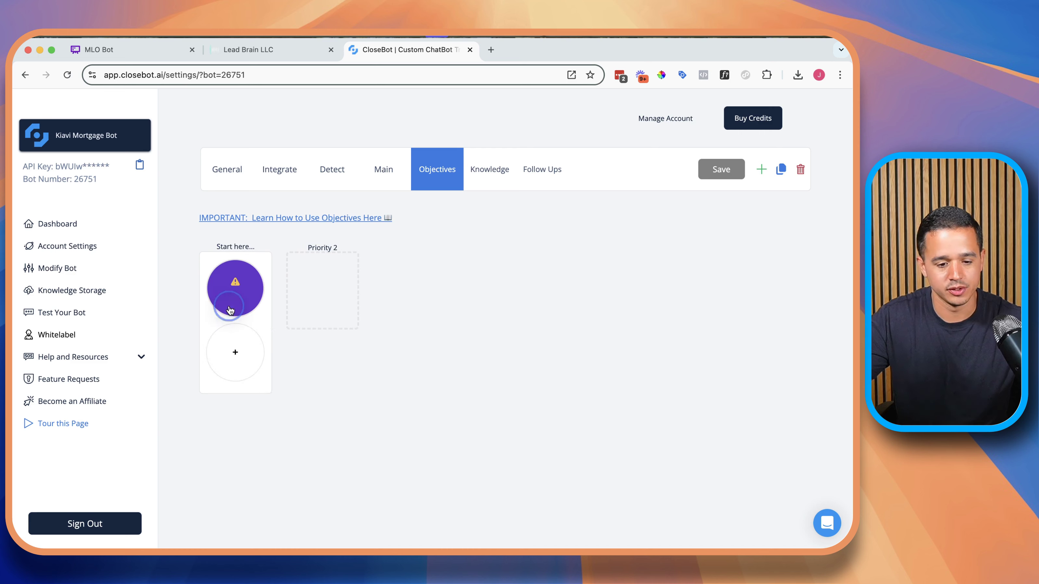
{"action": "left_click", "coordinate": [261, 289]}
{"action": "left_click", "coordinate": [527, 172]}
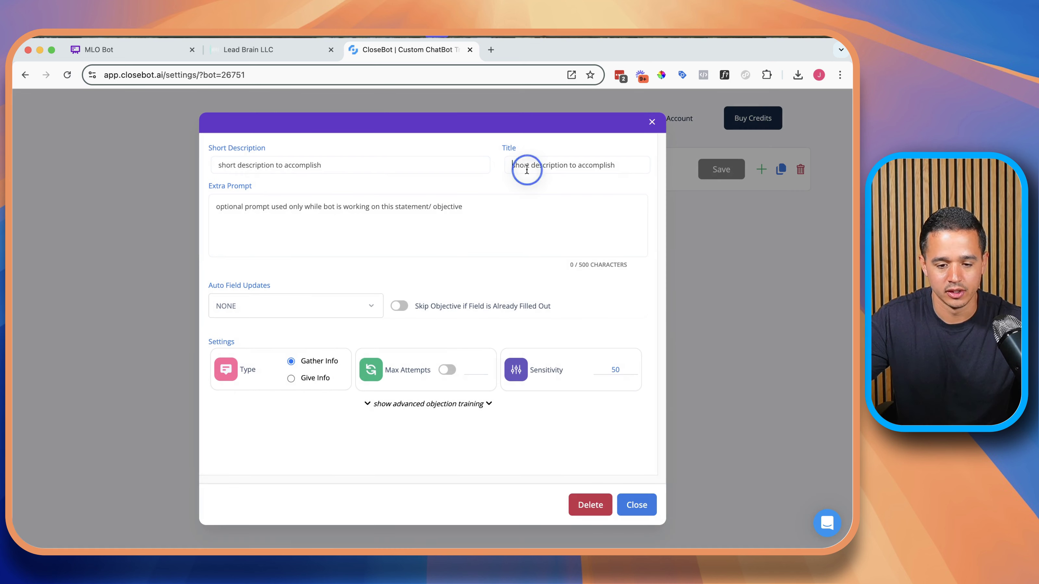
{"action": "left_click", "coordinate": [362, 307]}
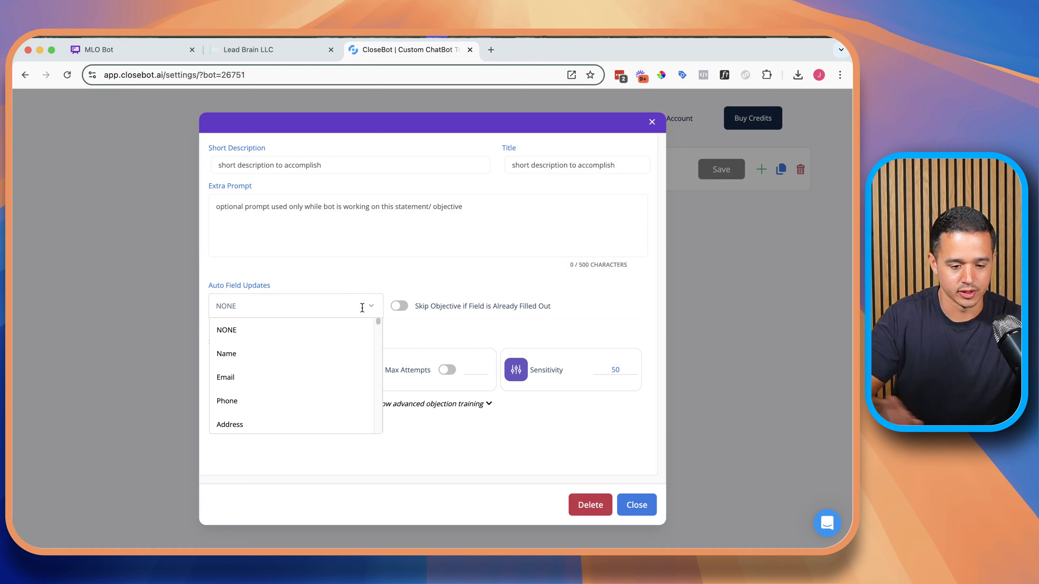
{"action": "left_click", "coordinate": [338, 351]}
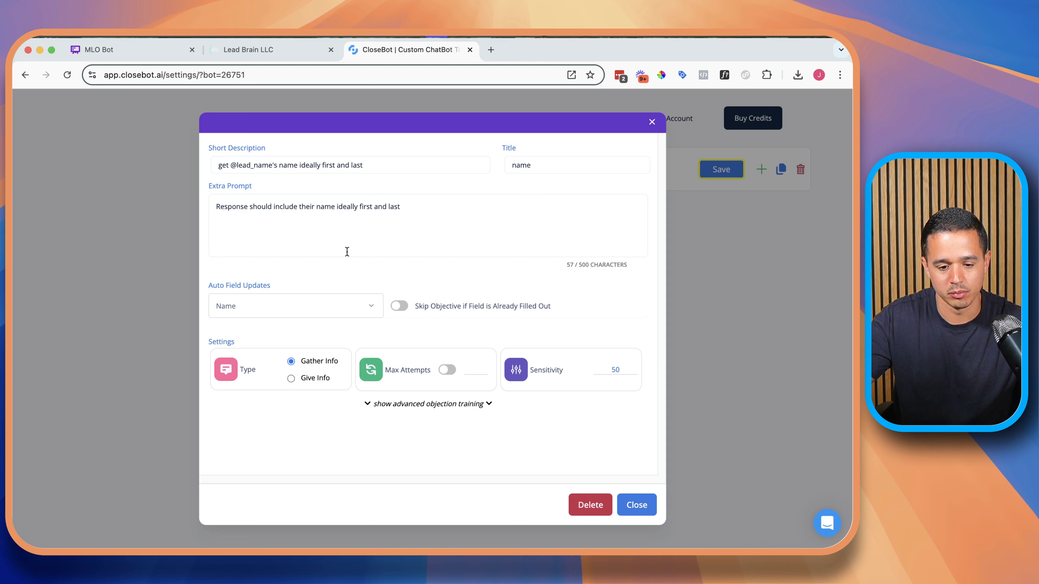
{"action": "left_click", "coordinate": [400, 307]}
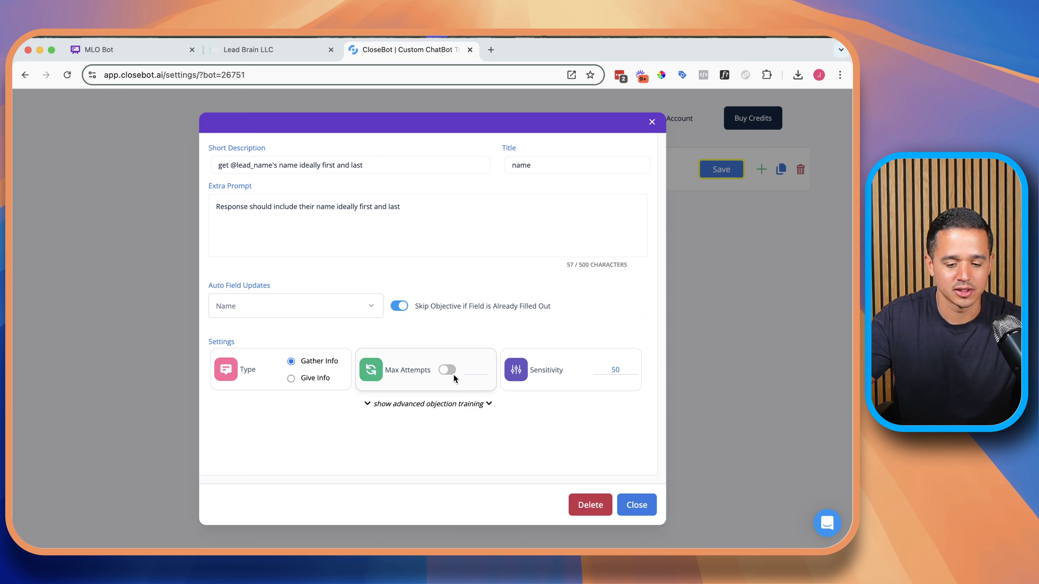
{"action": "left_click", "coordinate": [630, 506]}
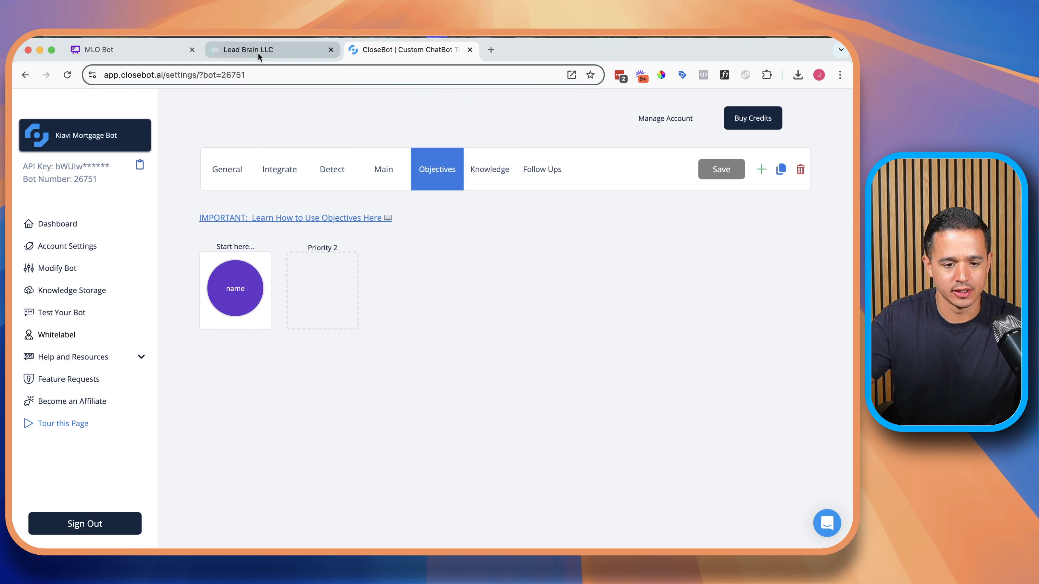
Examine the mortgage motivation note under Custom Objectives on the Whimsical MLO Bot board for its objective settings
{"action": "left_click", "coordinate": [142, 48]}
{"action": "left_click", "coordinate": [262, 342]}
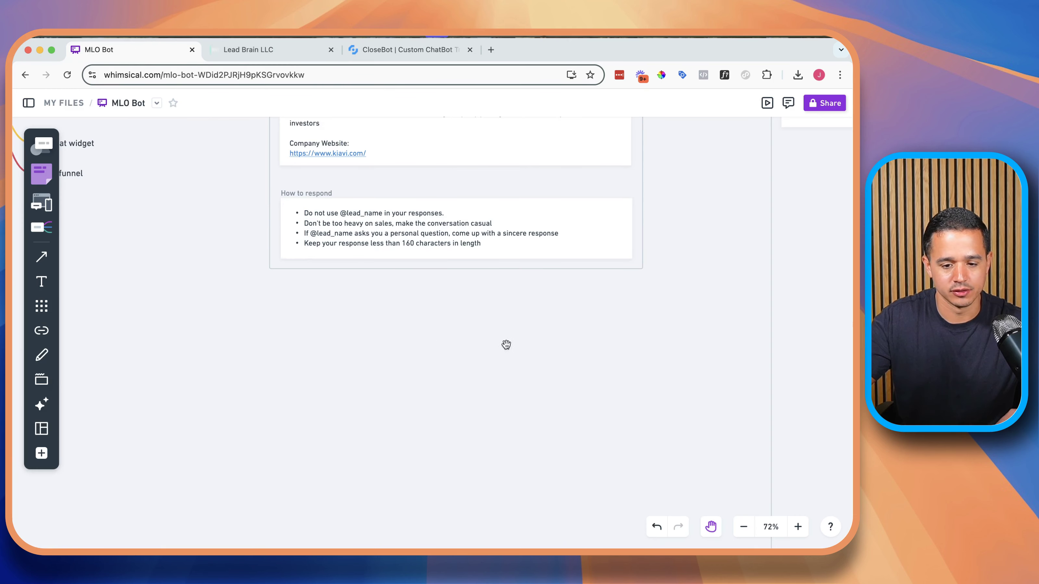
{"action": "left_click_drag", "start_coordinate": [505, 344], "coordinate": [332, 429]}
{"action": "scroll", "coordinate": [703, 361], "scroll_direction": "down", "scroll_amount": 2}
{"action": "left_click_drag", "start_coordinate": [714, 350], "coordinate": [550, 523]}
{"action": "scroll", "coordinate": [534, 430], "scroll_direction": "up", "scroll_amount": 3}
{"action": "scroll", "coordinate": [549, 524], "scroll_direction": "up", "scroll_amount": 2}
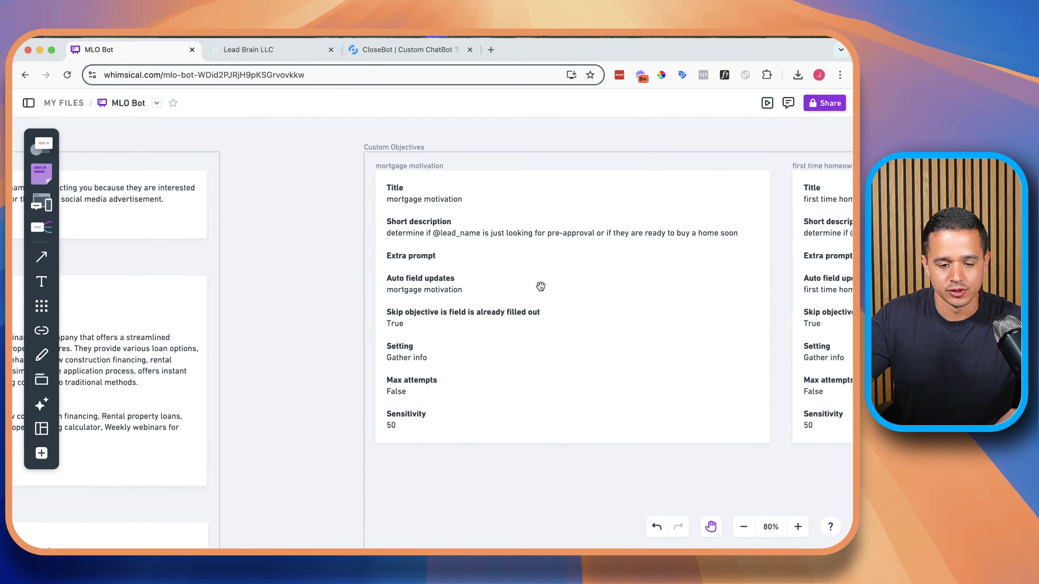
{"action": "left_click_drag", "start_coordinate": [571, 295], "coordinate": [553, 295]}
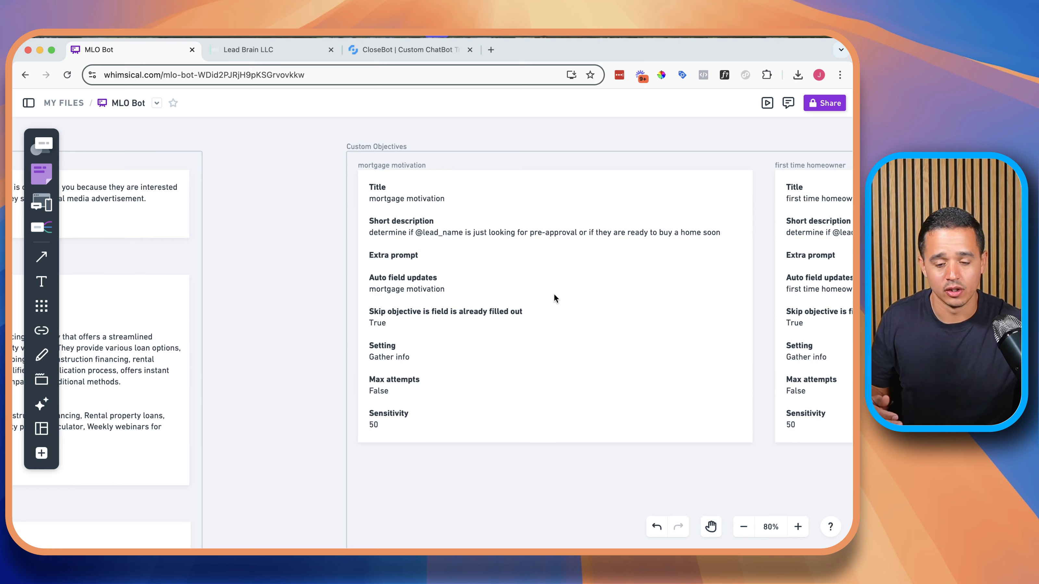
Add a Priority 2 objective in CloseBot titled "mortgage motivation", auto-updating the mortgage motivation field and skipped if that field is already filled out
{"action": "left_click", "coordinate": [392, 55]}
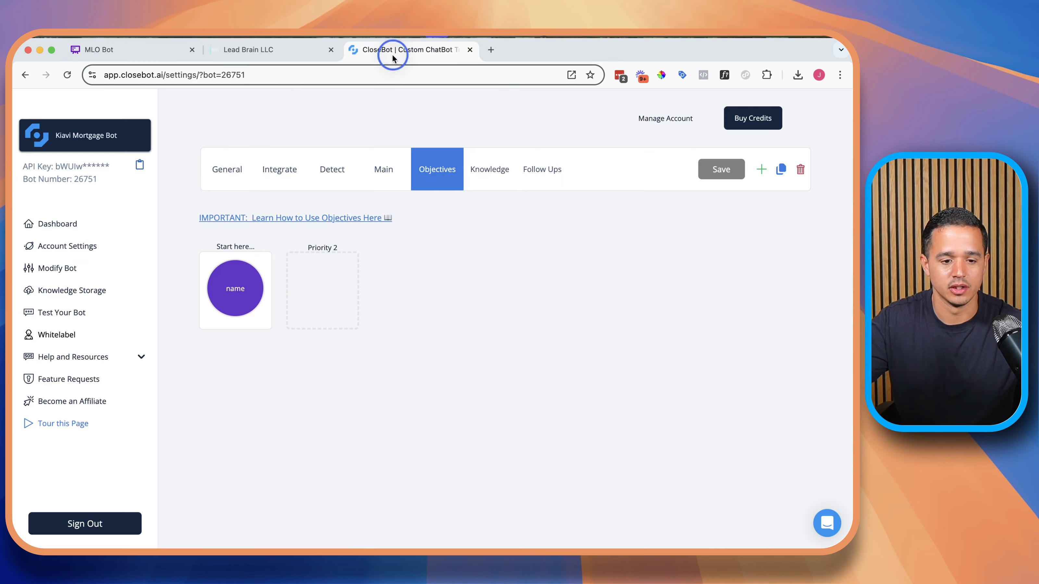
{"action": "left_click", "coordinate": [318, 293]}
{"action": "left_click", "coordinate": [334, 289]}
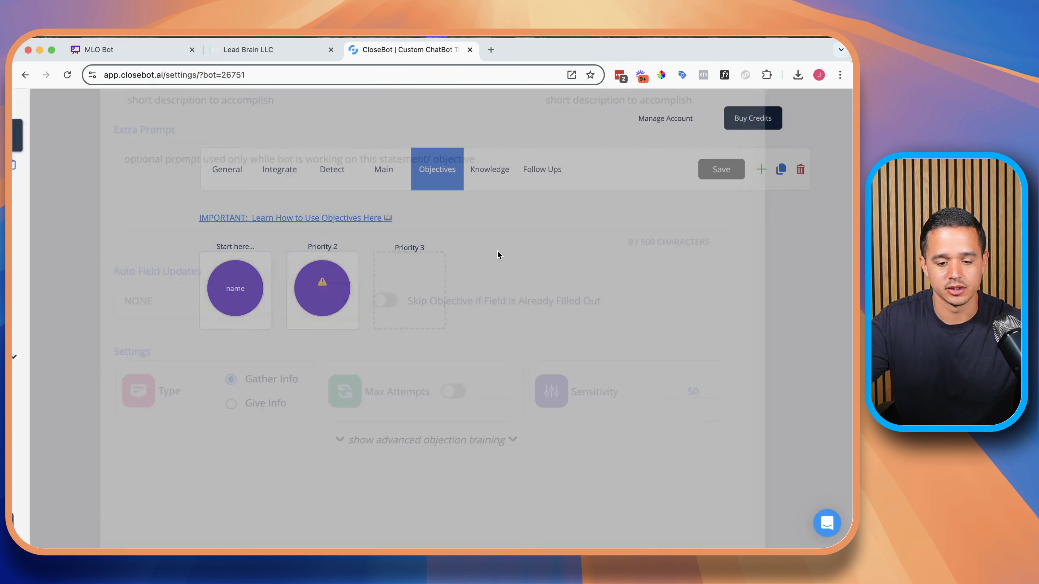
{"action": "left_click", "coordinate": [570, 169]}
{"action": "type", "text": "mortgage motivation"}
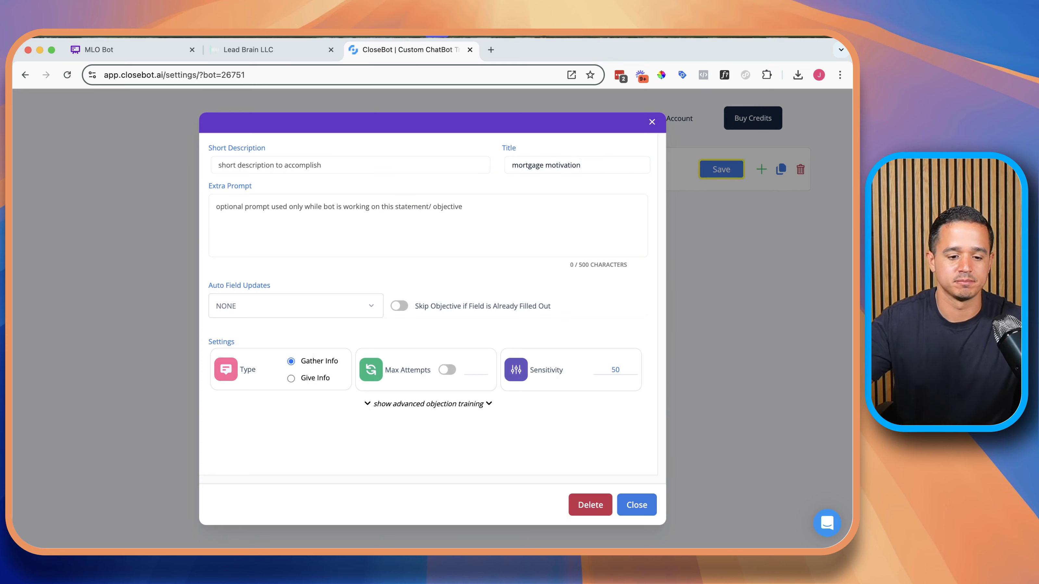
{"action": "left_click", "coordinate": [362, 305]}
{"action": "type", "text": "mortg"}
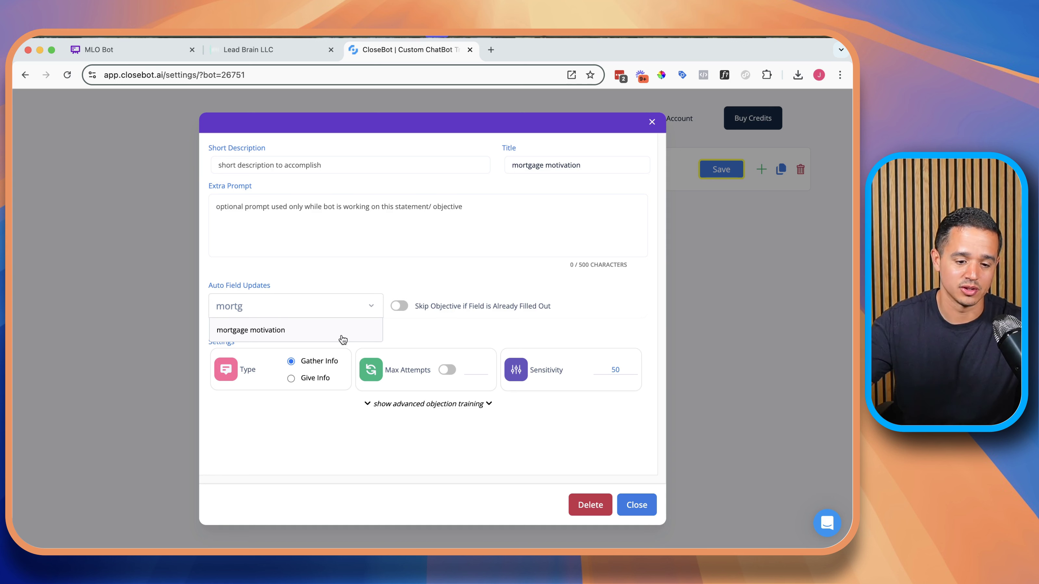
{"action": "left_click", "coordinate": [342, 336]}
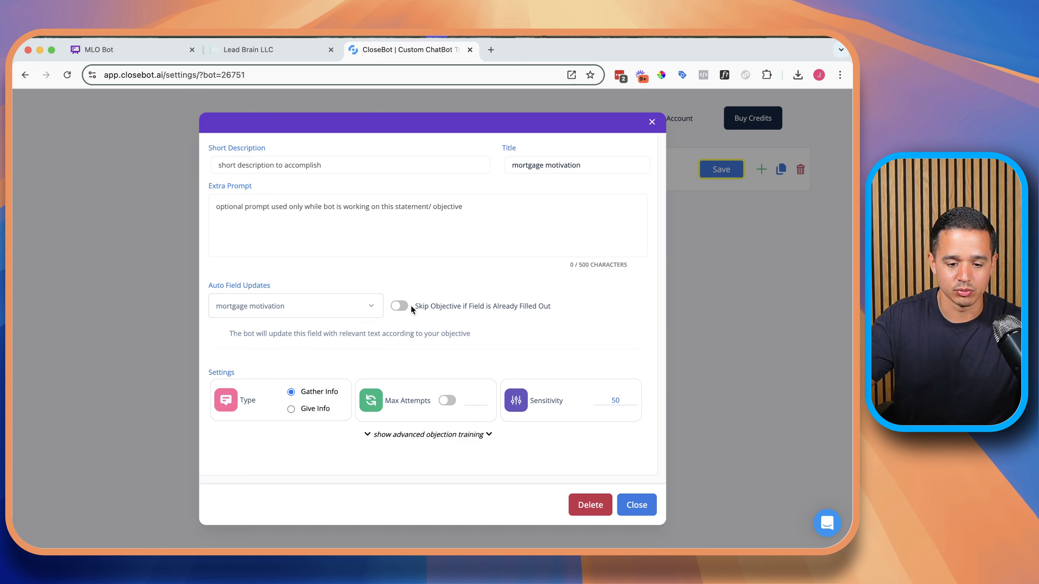
{"action": "left_click", "coordinate": [400, 307]}
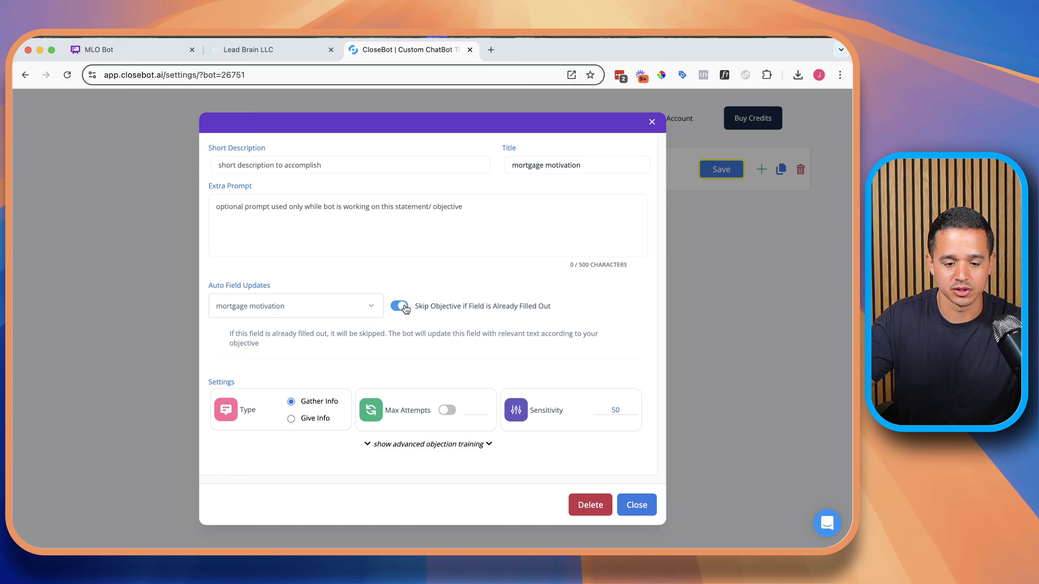
Copy the short description line from the mortgage motivation note on the Whimsical MLO Bot board
{"action": "left_click", "coordinate": [151, 50]}
{"action": "left_click", "coordinate": [395, 233]}
{"action": "triple_click", "coordinate": [396, 231]}
{"action": "key", "text": "super+c"}
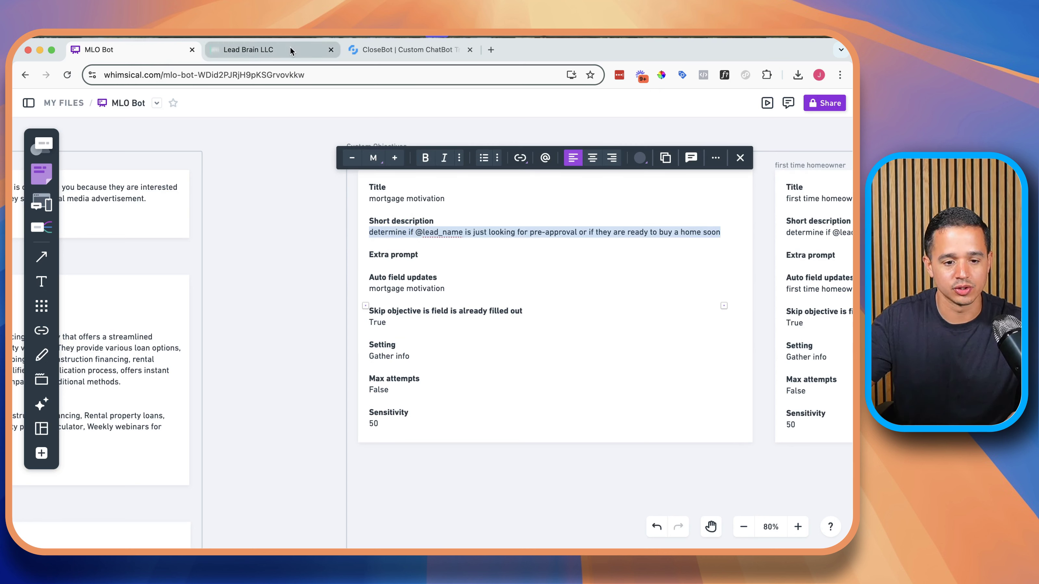
Paste the copied text as the mortgage motivation objective's short description in CloseBot, leave the extra prompt empty, and close the objective
{"action": "left_click", "coordinate": [430, 47]}
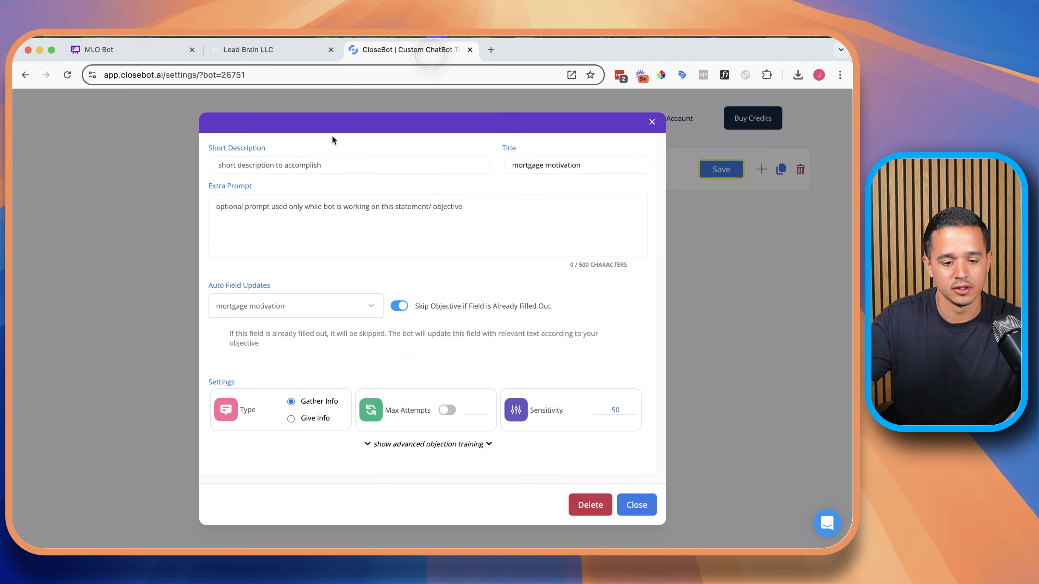
{"action": "left_click", "coordinate": [302, 163]}
{"action": "key", "text": "super+v"}
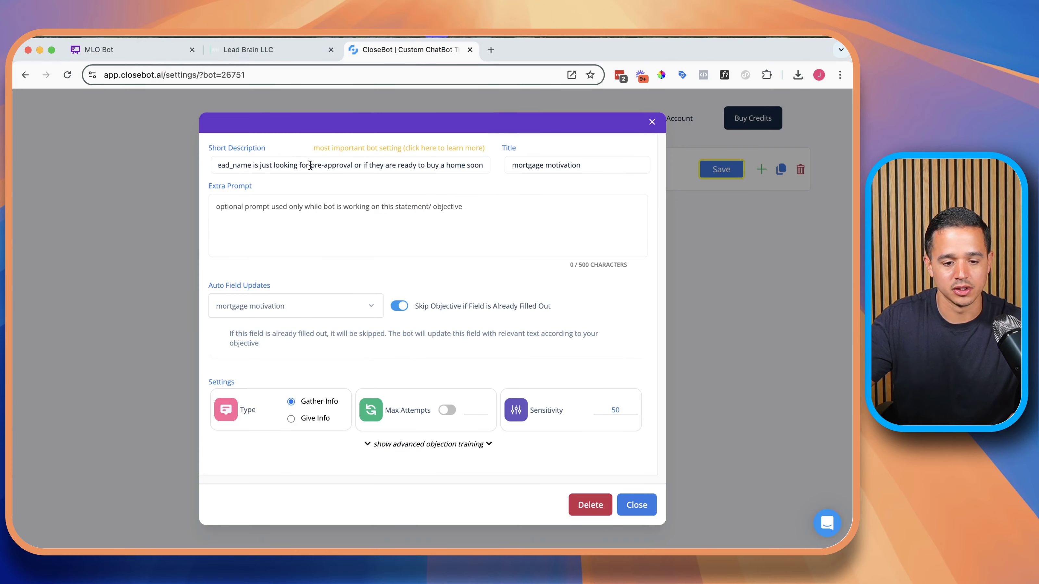
{"action": "left_click_drag", "start_coordinate": [310, 165], "coordinate": [226, 165]}
{"action": "left_click", "coordinate": [305, 228]}
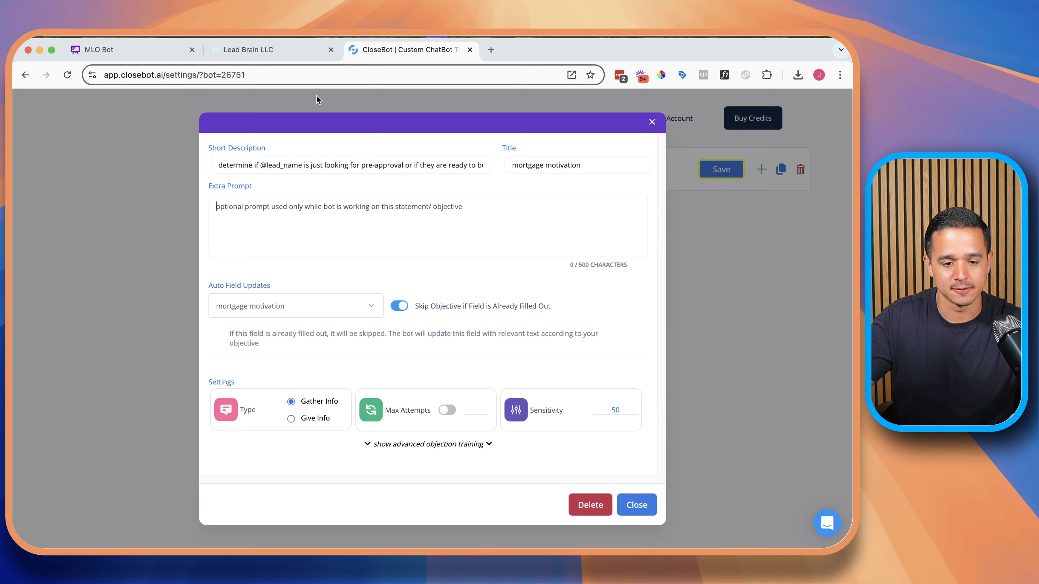
{"action": "left_click", "coordinate": [149, 49]}
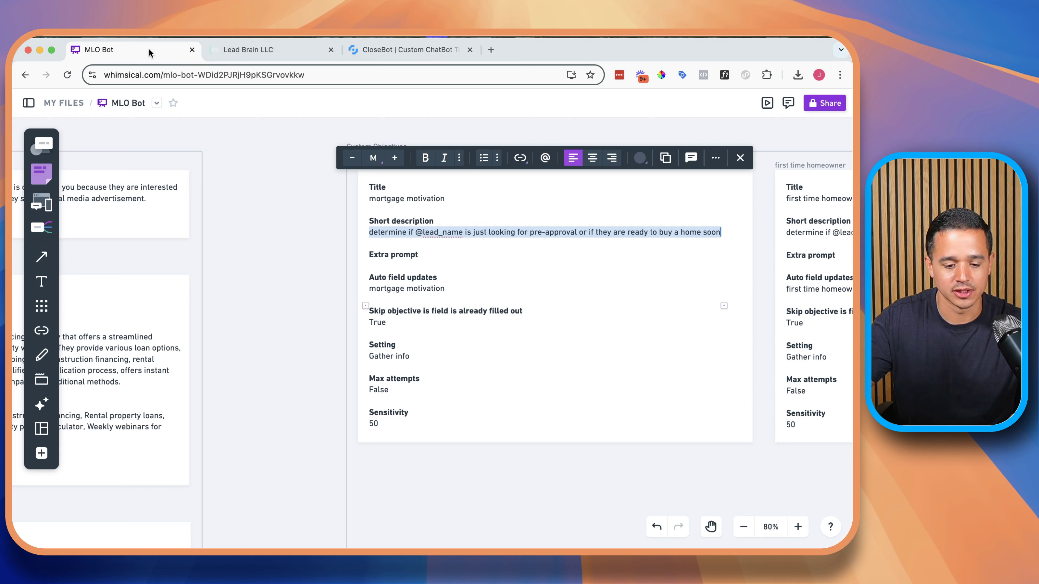
{"action": "left_click", "coordinate": [371, 52]}
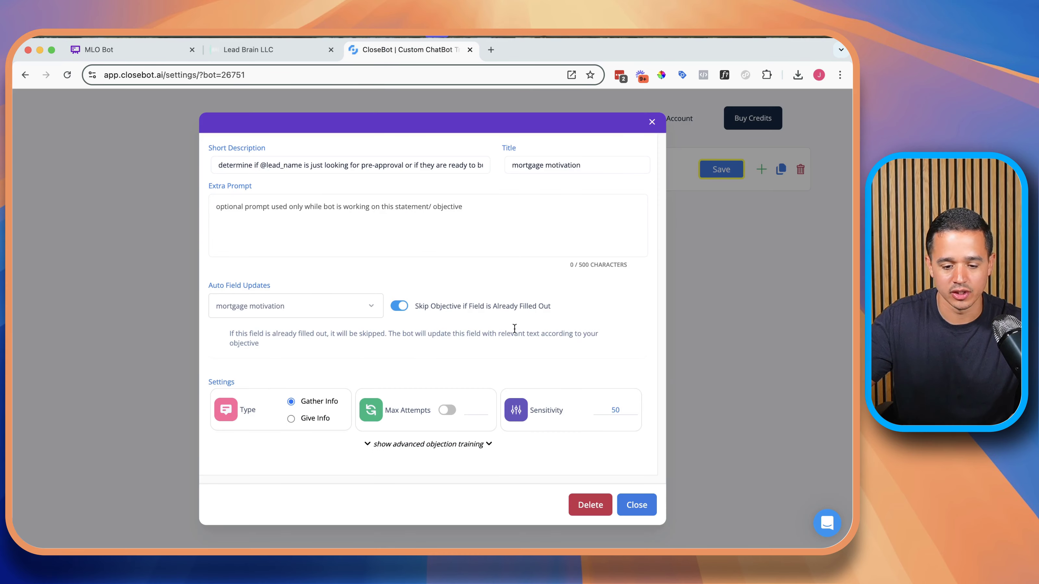
{"action": "left_click", "coordinate": [621, 504]}
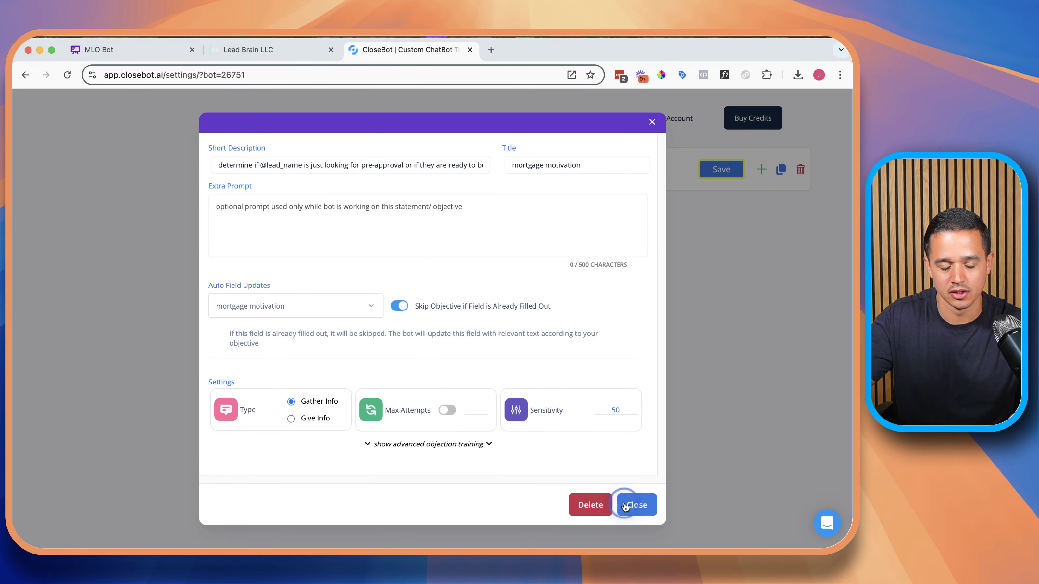
Copy the title "first time homeowner" from the first time homeowner note on the Whimsical MLO Bot board
{"action": "mouse_move", "coordinate": [415, 303]}
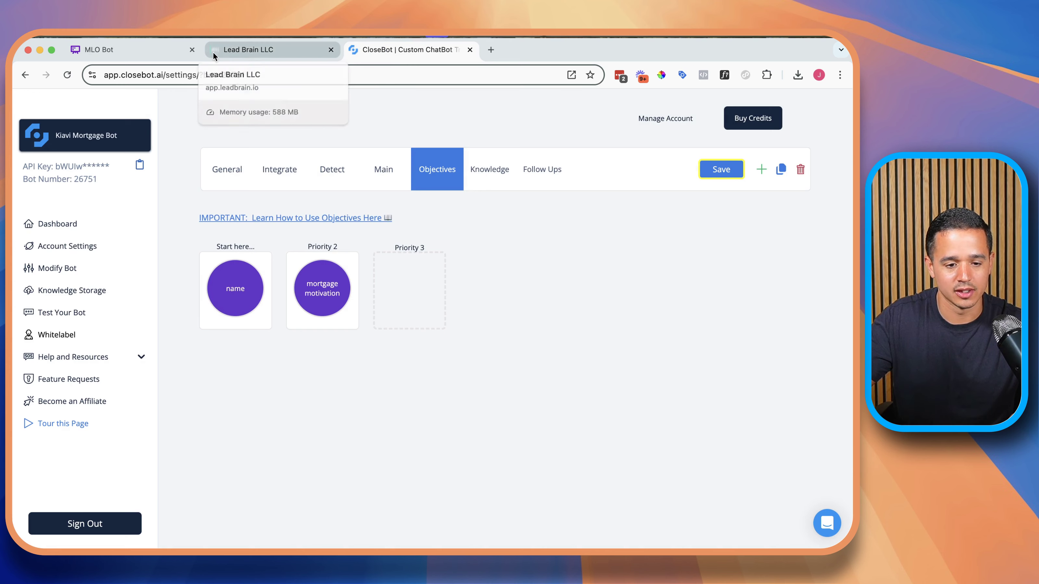
{"action": "left_click_drag", "start_coordinate": [163, 53], "coordinate": [257, 61]}
{"action": "scroll", "coordinate": [598, 268], "scroll_direction": "right", "scroll_amount": 10}
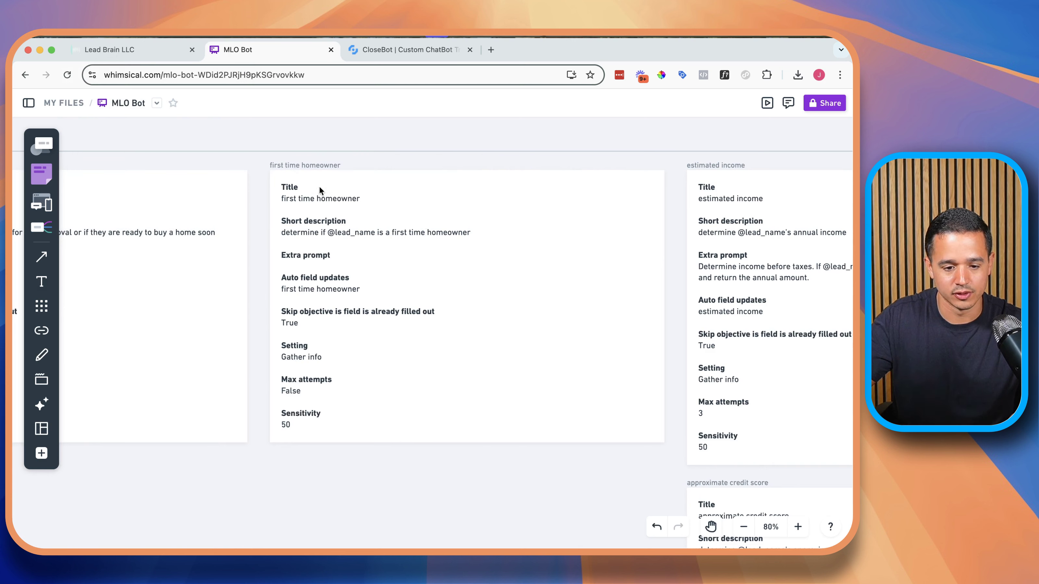
{"action": "left_click", "coordinate": [318, 199]}
{"action": "triple_click", "coordinate": [318, 199]}
{"action": "key", "text": "super+c"}
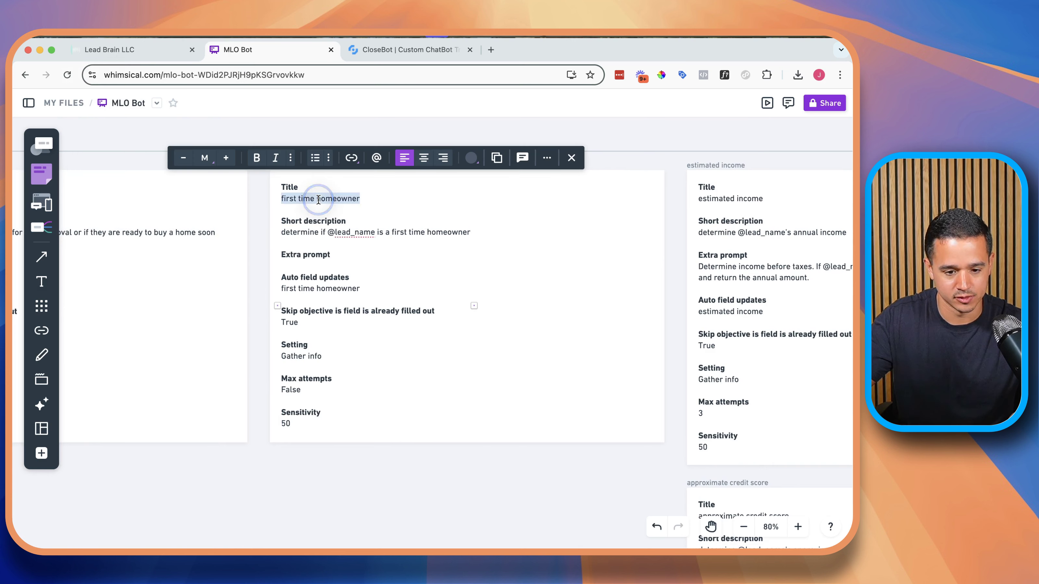
Add a Priority 3 objective in CloseBot titled "first time homeowner", auto-updating the matching field and skipped if that field is already filled out
{"action": "left_click", "coordinate": [383, 50]}
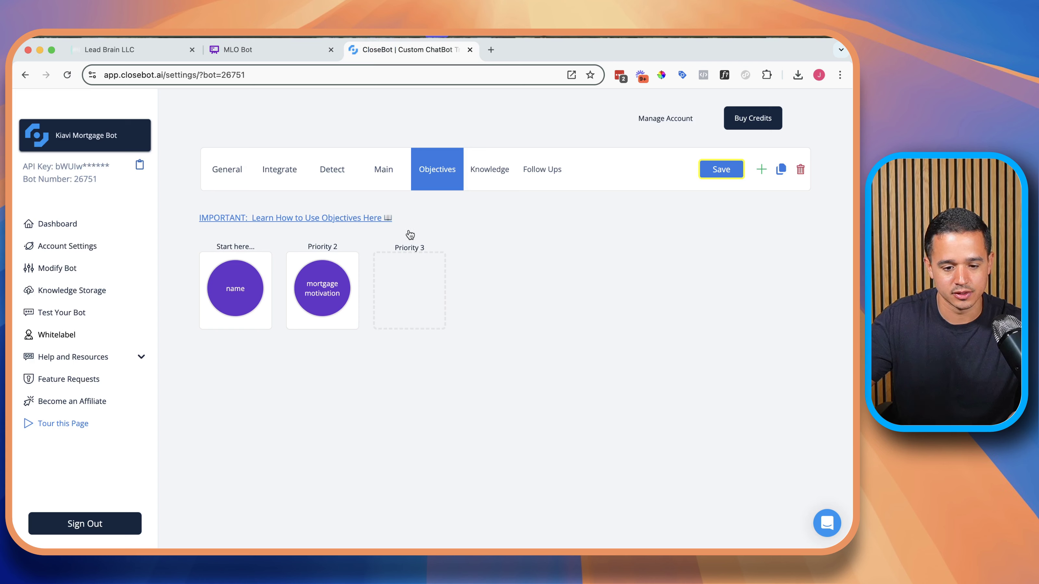
{"action": "left_click", "coordinate": [422, 287]}
{"action": "left_click", "coordinate": [434, 289]}
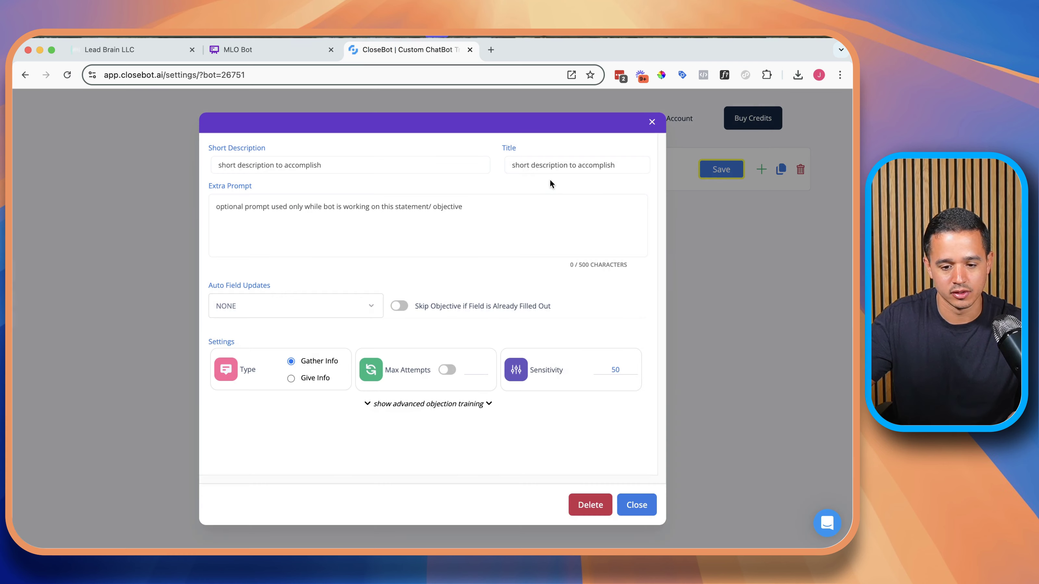
{"action": "left_click", "coordinate": [554, 166]}
{"action": "key", "text": "super+v"}
{"action": "left_click", "coordinate": [353, 306]}
{"action": "type", "text": "firs"}
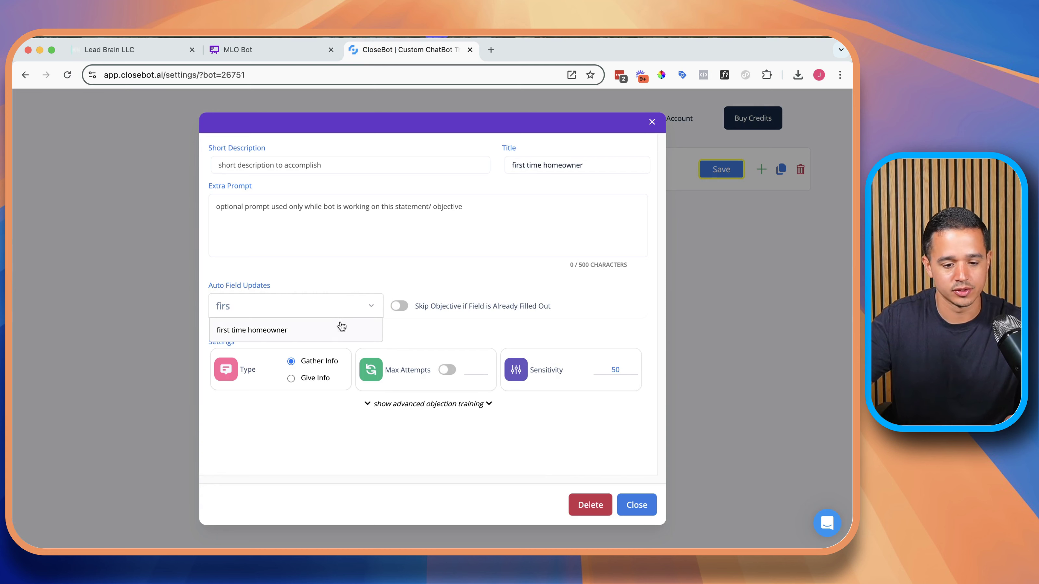
{"action": "left_click", "coordinate": [341, 327]}
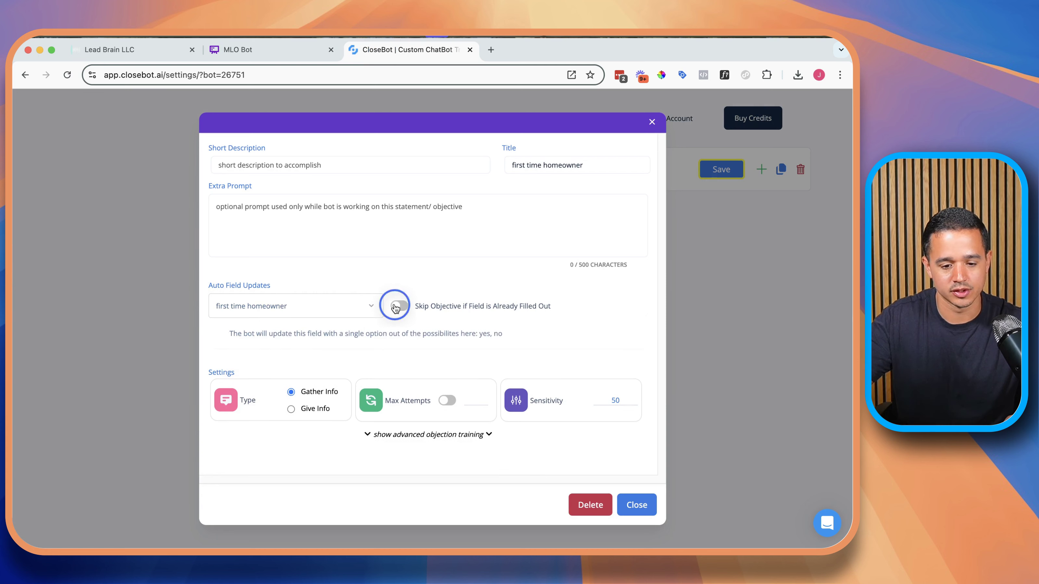
{"action": "left_click", "coordinate": [397, 305]}
Copy the short description line from the board's first time homeowner note and return to the open objective in CloseBot
{"action": "left_click", "coordinate": [237, 50]}
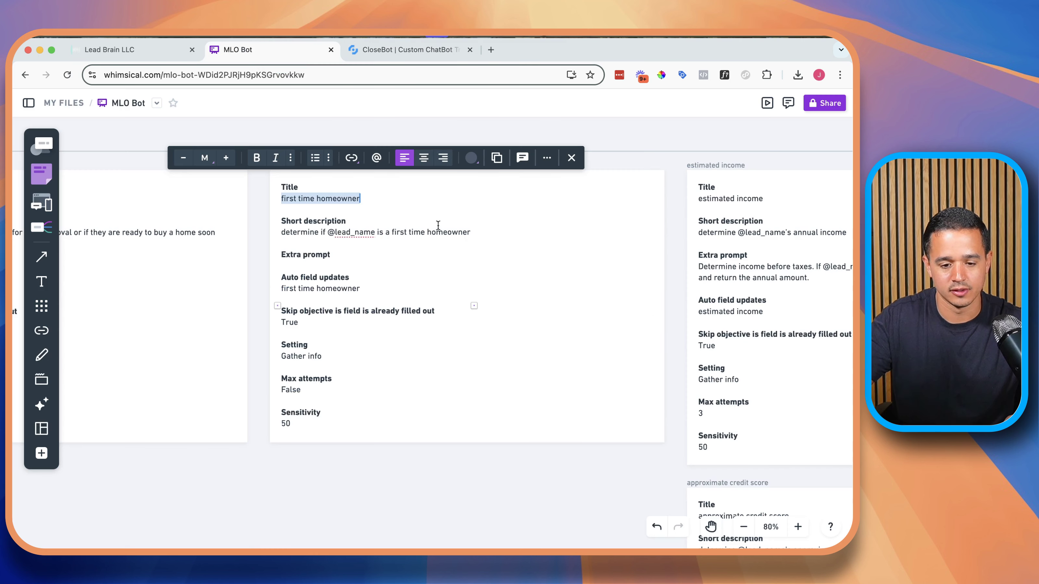
{"action": "left_click", "coordinate": [345, 234]}
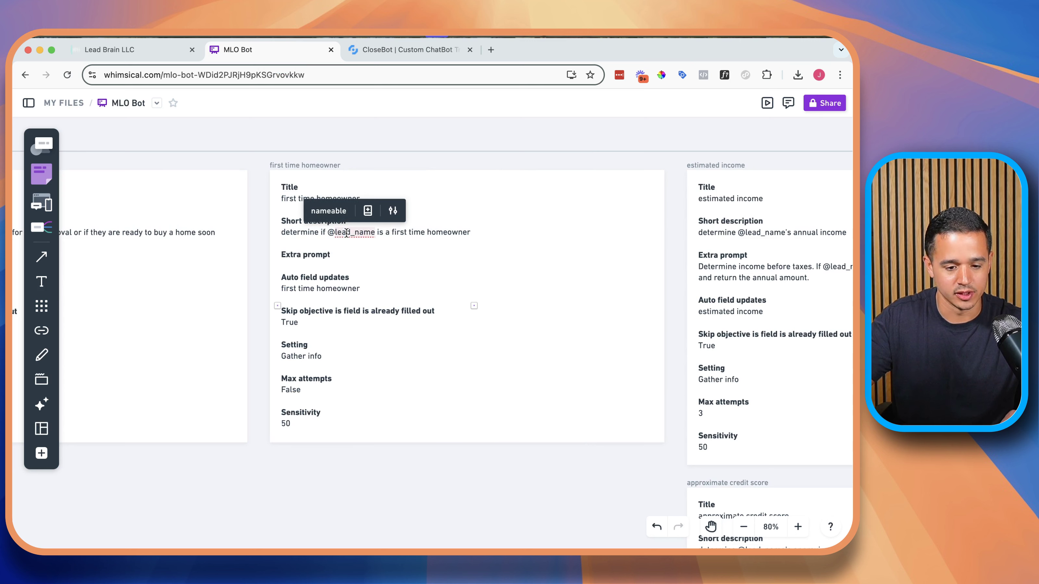
{"action": "left_click", "coordinate": [403, 236]}
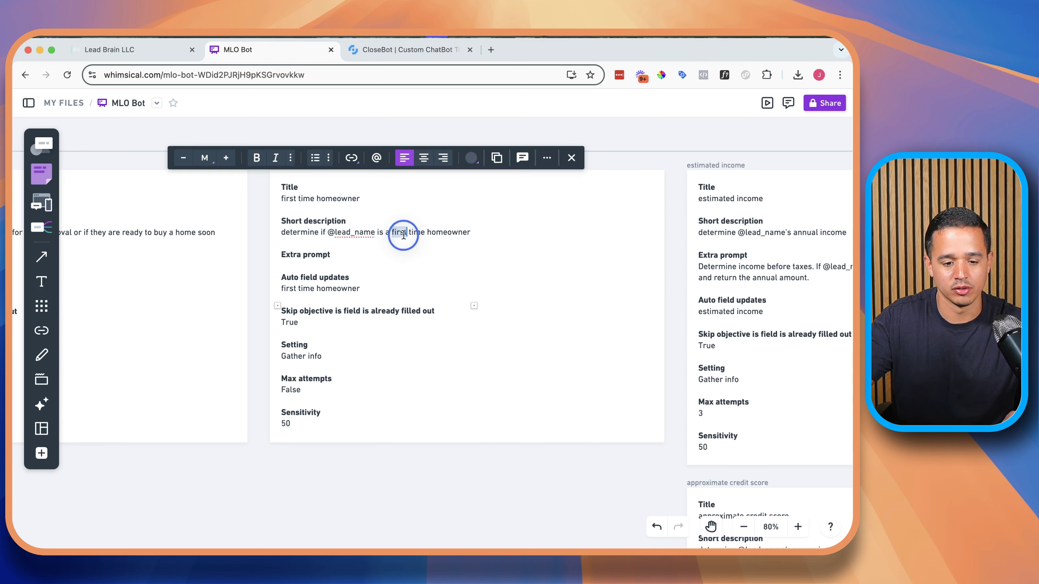
{"action": "triple_click", "coordinate": [404, 235]}
{"action": "key", "text": "super+c"}
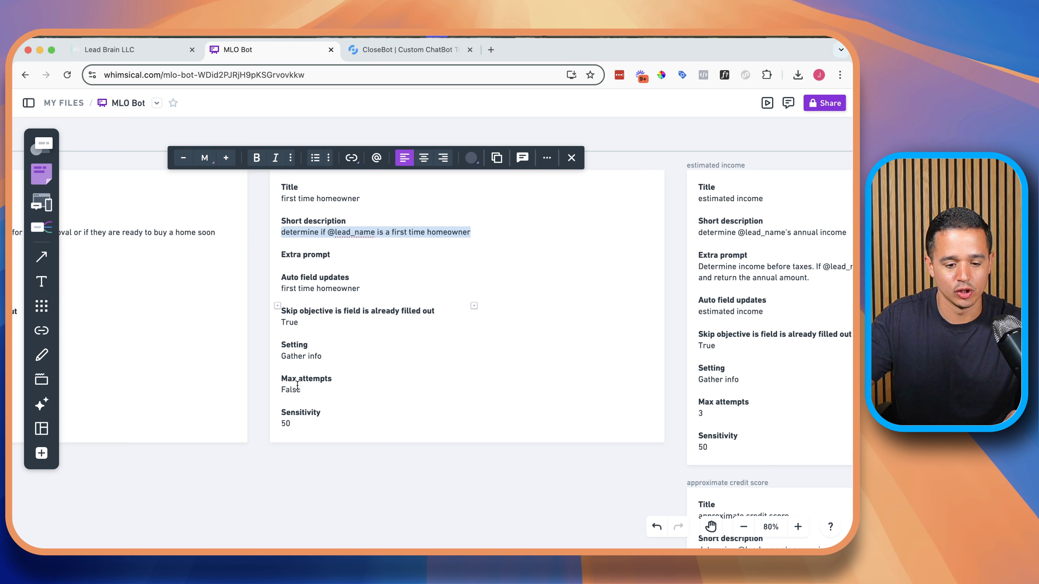
{"action": "left_click", "coordinate": [392, 50]}
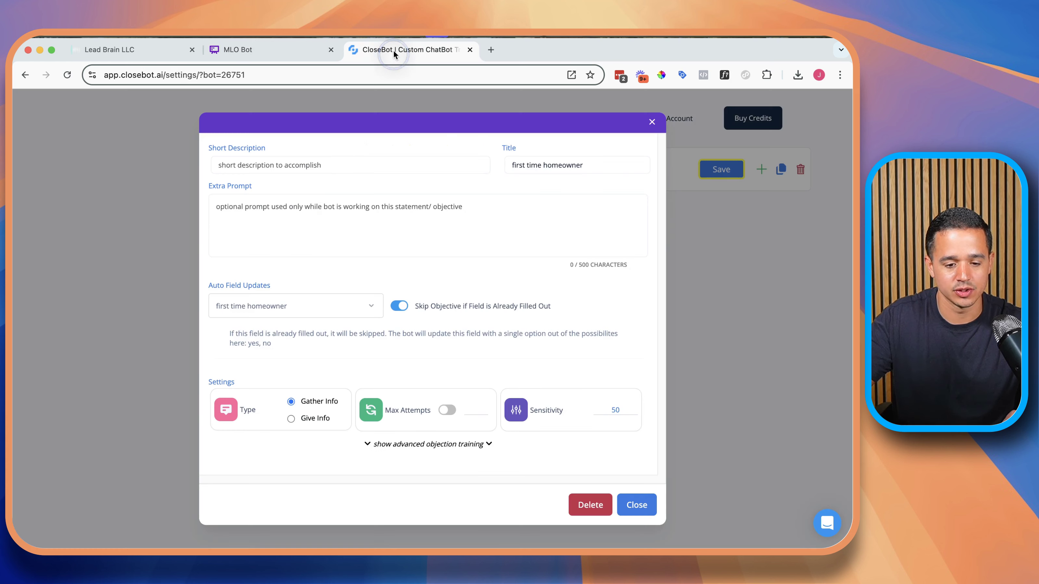
Paste the copied line as the first time homeowner objective's short description, close the objective, and save the bot
{"action": "left_click", "coordinate": [317, 168]}
{"action": "key", "text": "super+v"}
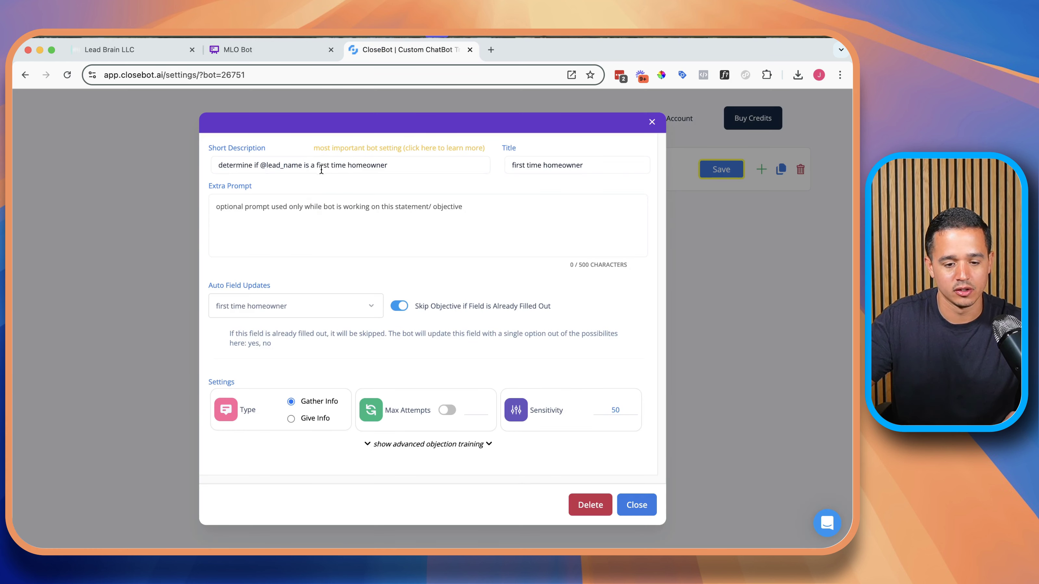
{"action": "left_click", "coordinate": [636, 504]}
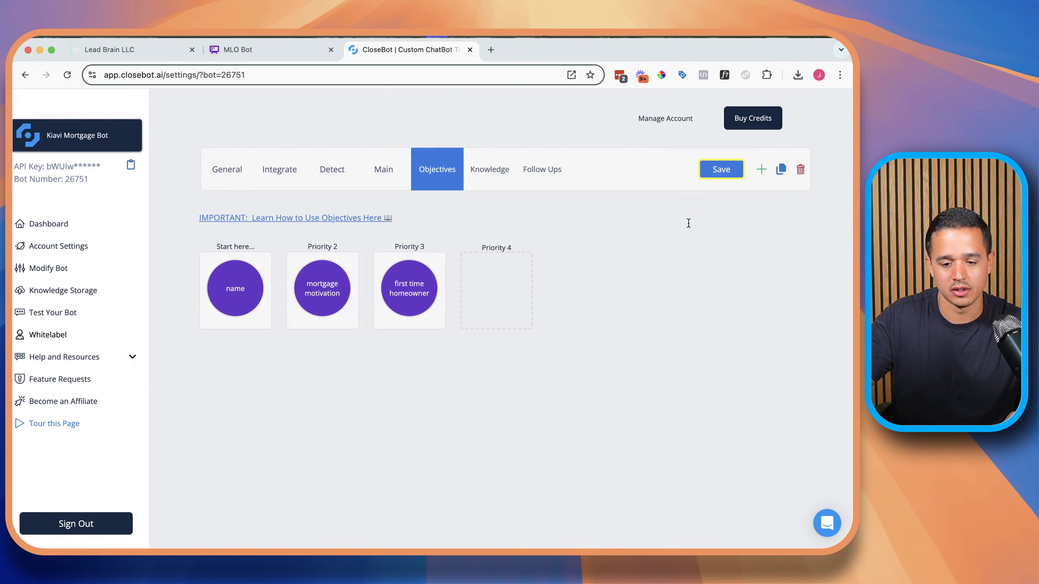
{"action": "left_click", "coordinate": [721, 169]}
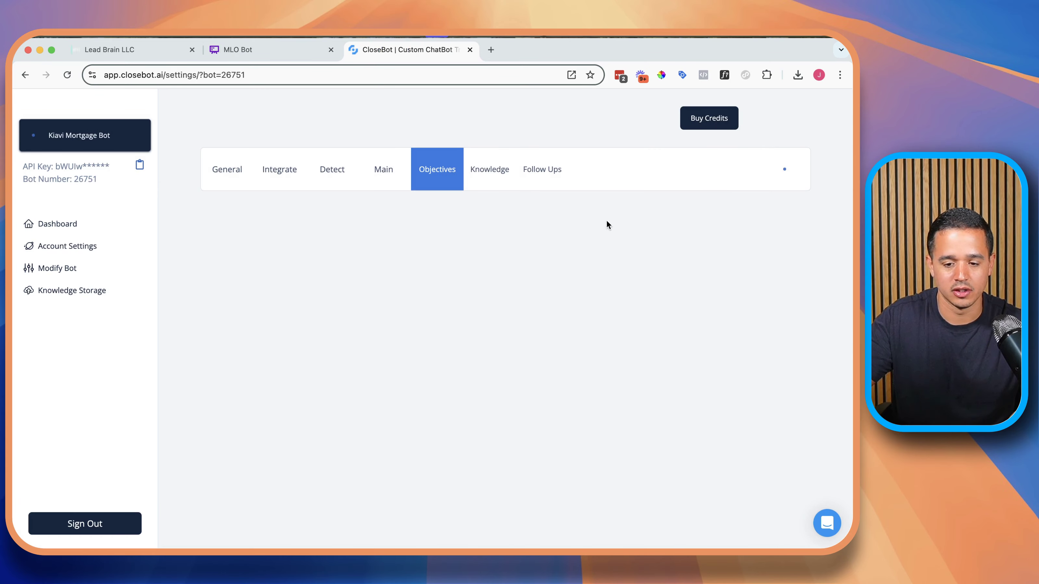
{"action": "left_click", "coordinate": [253, 54]}
{"action": "scroll", "coordinate": [558, 240], "scroll_direction": "right", "scroll_amount": 8}
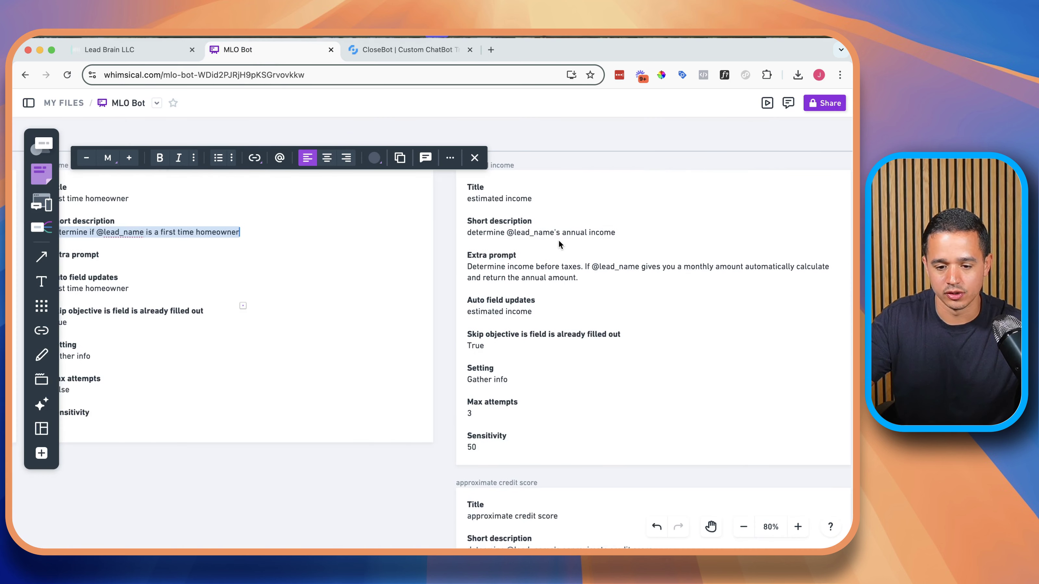
{"action": "scroll", "coordinate": [558, 244], "scroll_direction": "right", "scroll_amount": 2}
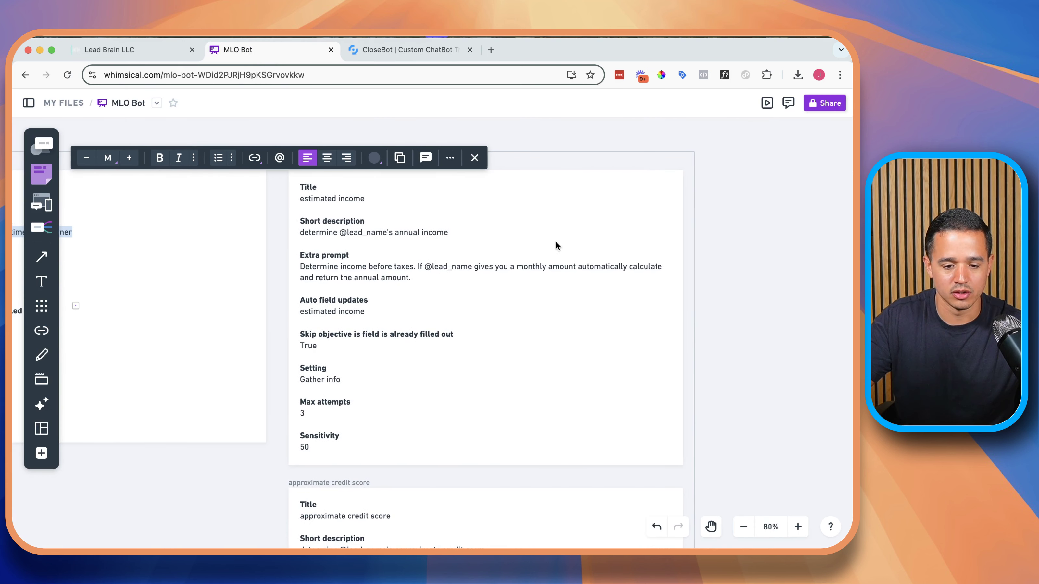
{"action": "left_click", "coordinate": [561, 221]}
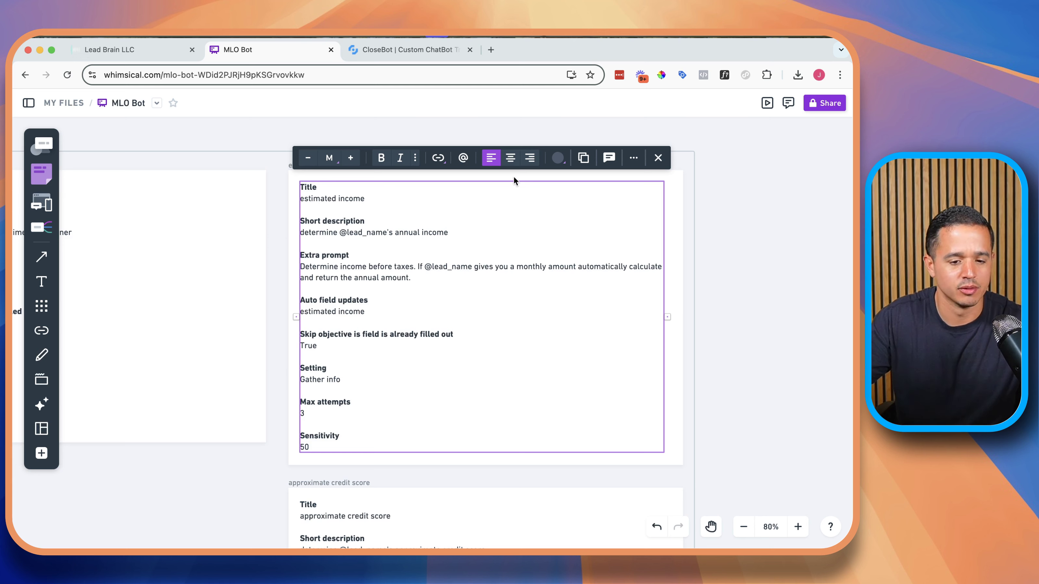
{"action": "left_click", "coordinate": [350, 196]}
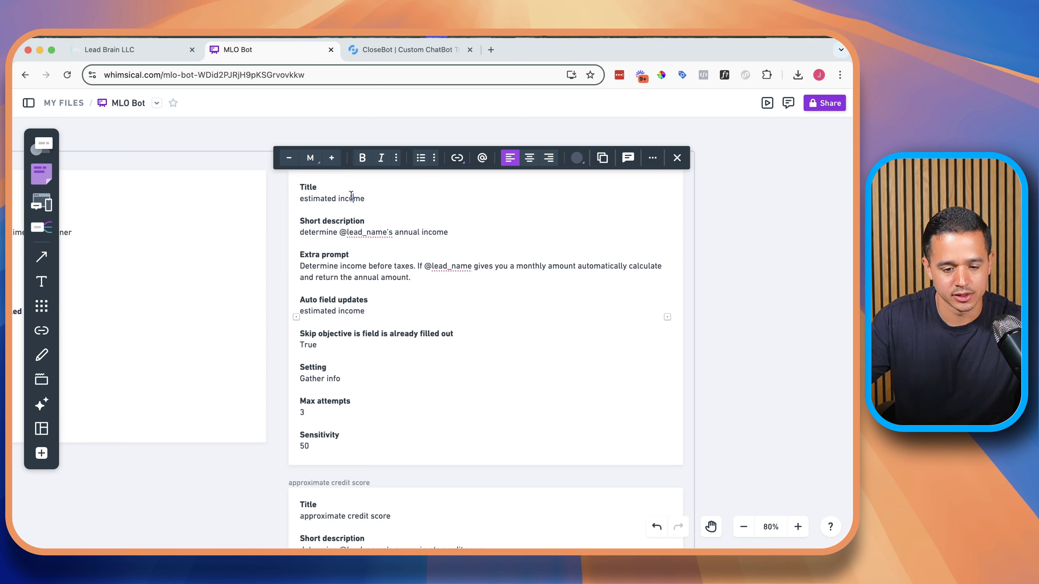
{"action": "left_click", "coordinate": [352, 240]}
{"action": "triple_click", "coordinate": [354, 236]}
{"action": "key", "text": "super+c"}
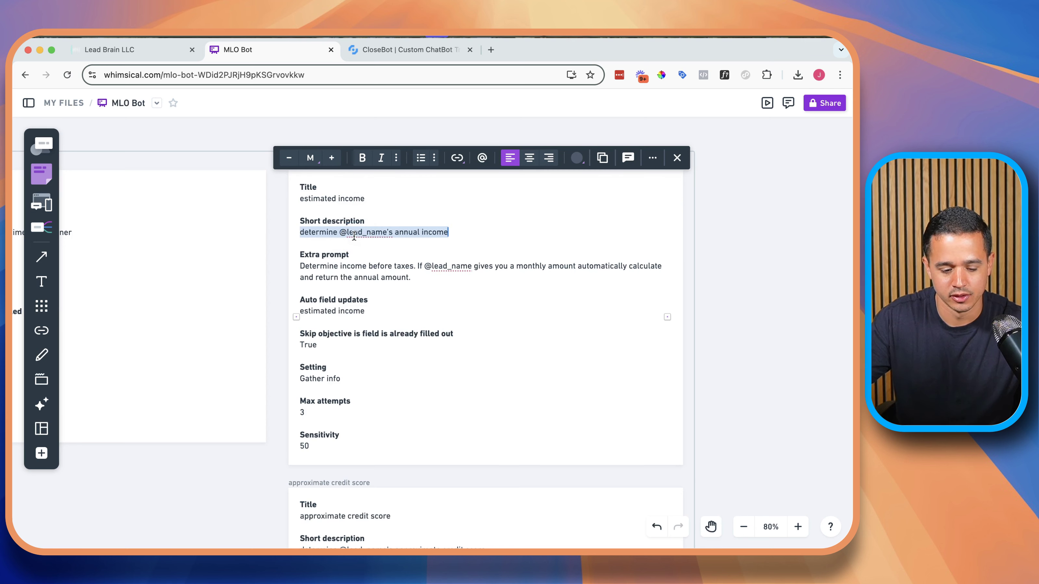
Add a Priority 4 objective in CloseBot titled "estimated income" and paste the copied line as its short description
{"action": "left_click", "coordinate": [368, 52]}
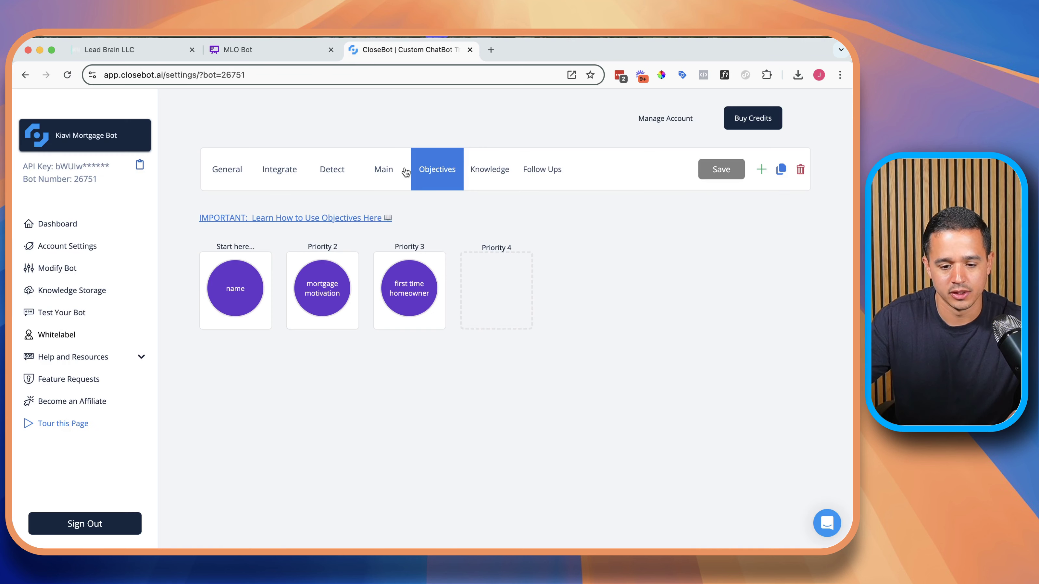
{"action": "left_click", "coordinate": [491, 284]}
{"action": "left_click", "coordinate": [499, 283]}
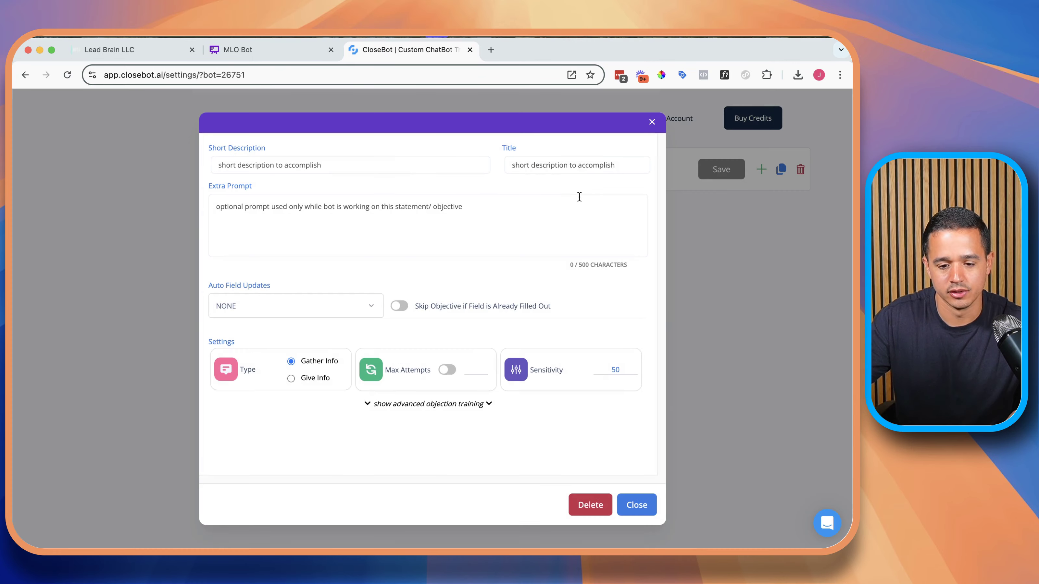
{"action": "left_click", "coordinate": [580, 162]}
{"action": "type", "text": "estimated income"}
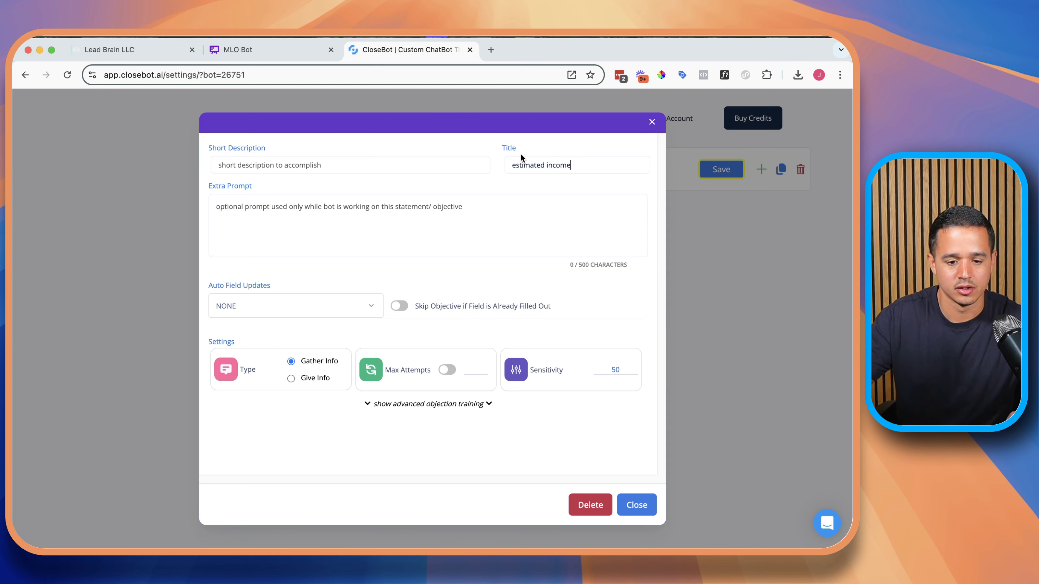
{"action": "left_click", "coordinate": [460, 169]}
{"action": "key", "text": "super+v"}
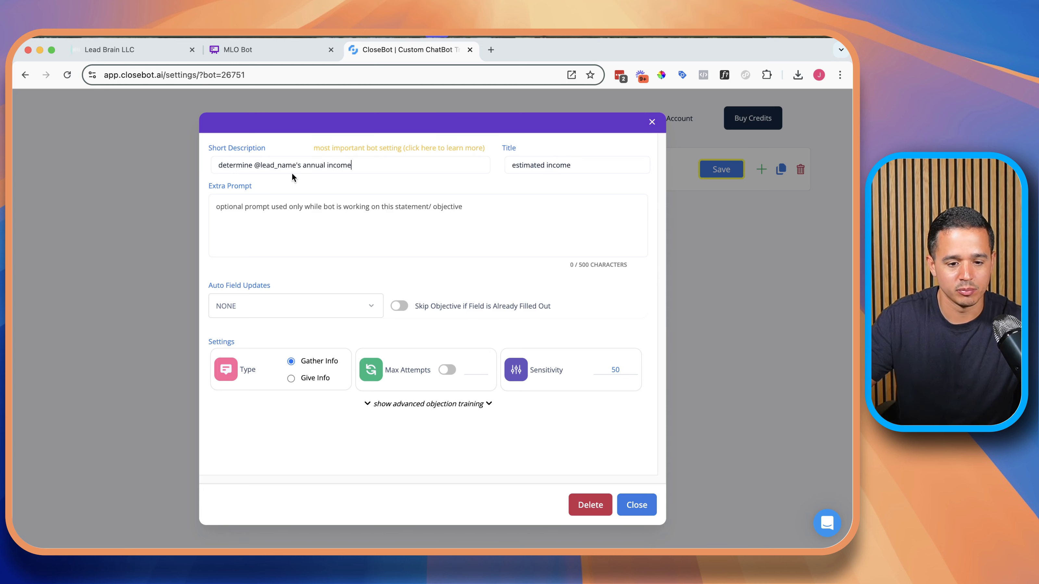
Copy the extra prompt from the estimated income note on the Whimsical board into the open CloseBot objective's extra prompt
{"action": "left_click", "coordinate": [302, 91]}
{"action": "left_click", "coordinate": [262, 48]}
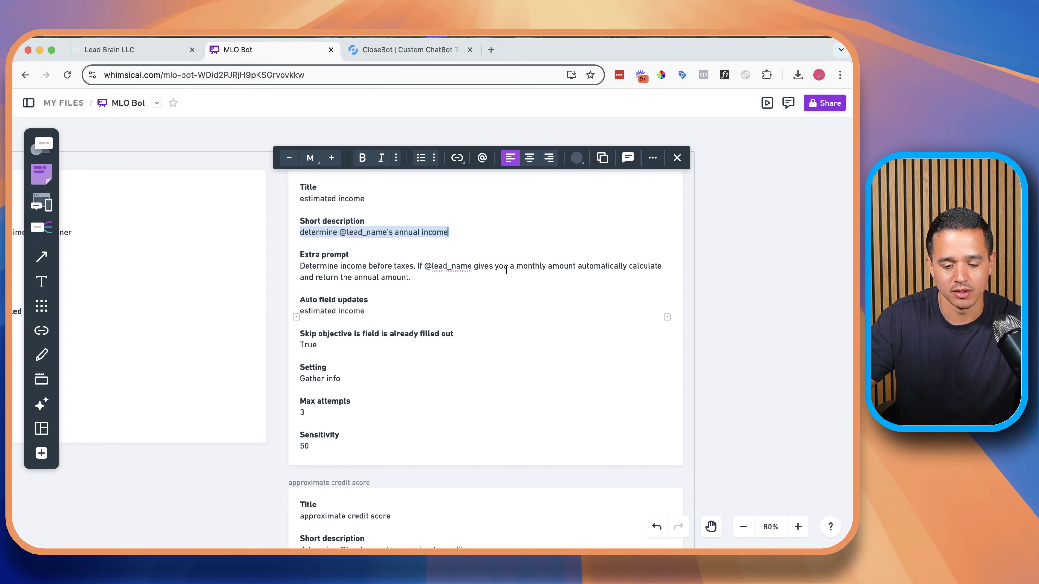
{"action": "triple_click", "coordinate": [381, 267]}
{"action": "key", "text": "super+c"}
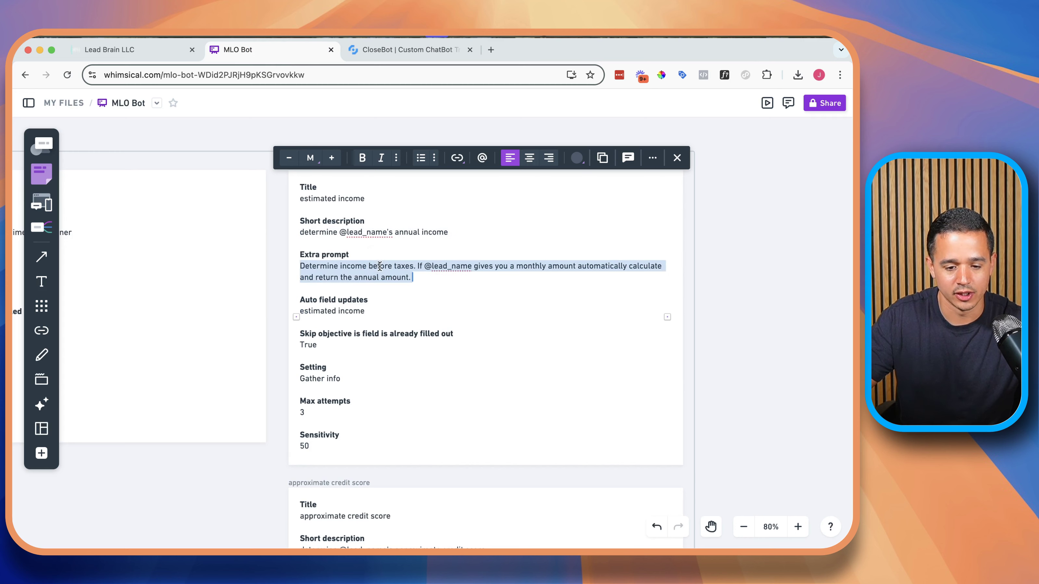
{"action": "left_click", "coordinate": [385, 46]}
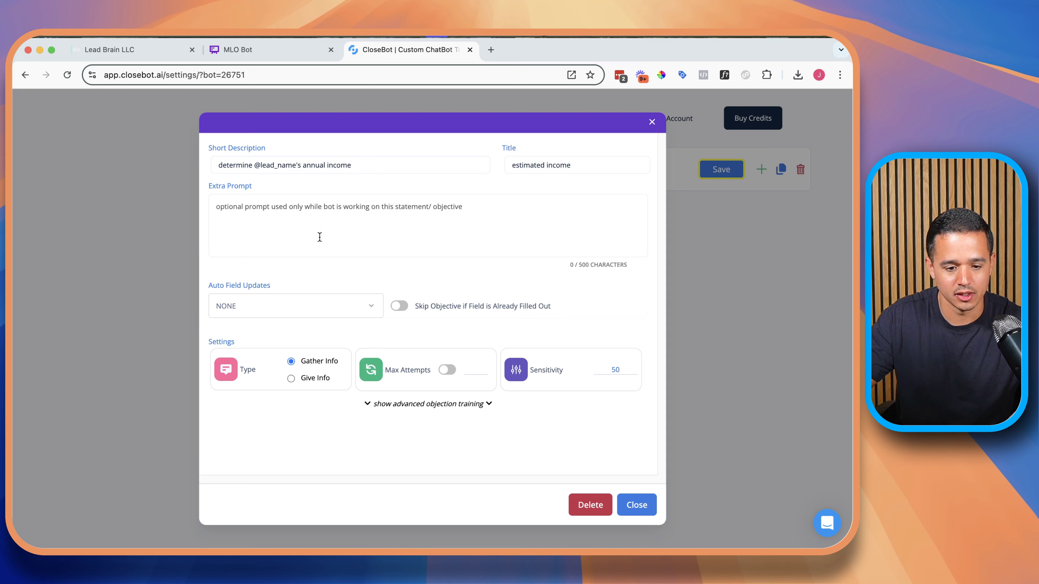
{"action": "key", "text": "super+v"}
{"action": "left_click", "coordinate": [258, 50]}
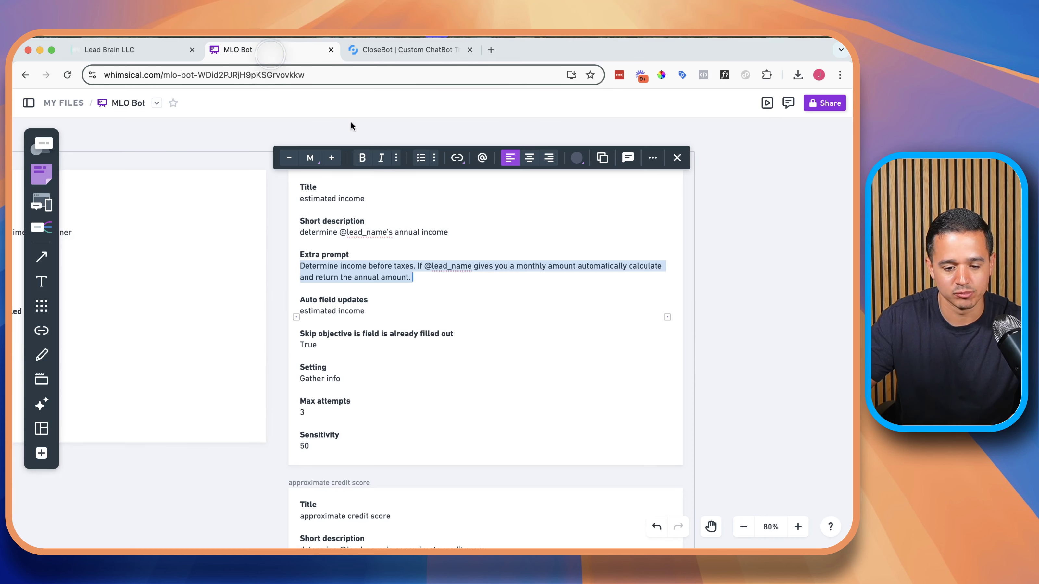
{"action": "left_click", "coordinate": [429, 277]}
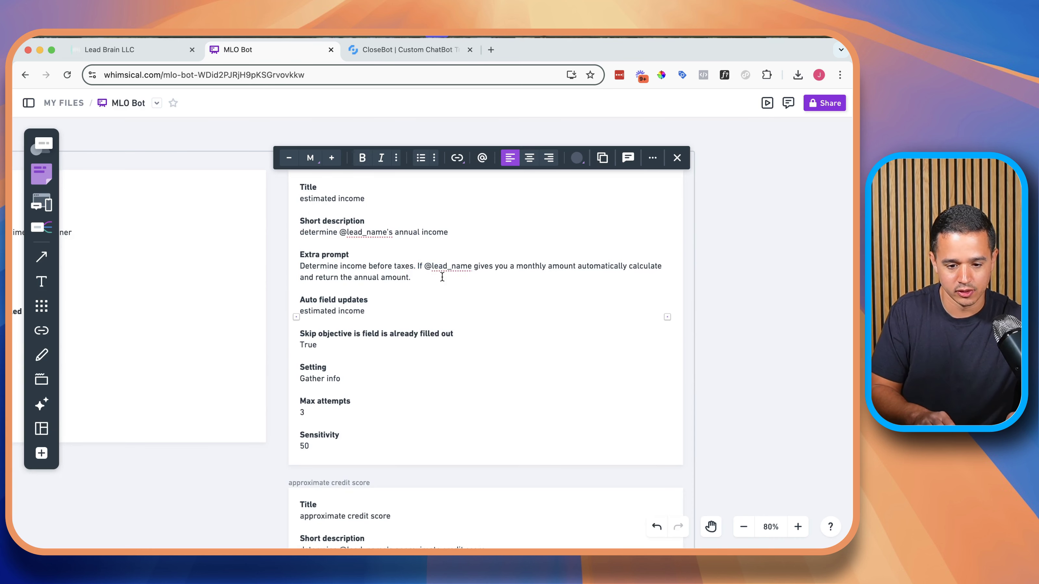
{"action": "type", "text": "Ensure o"}
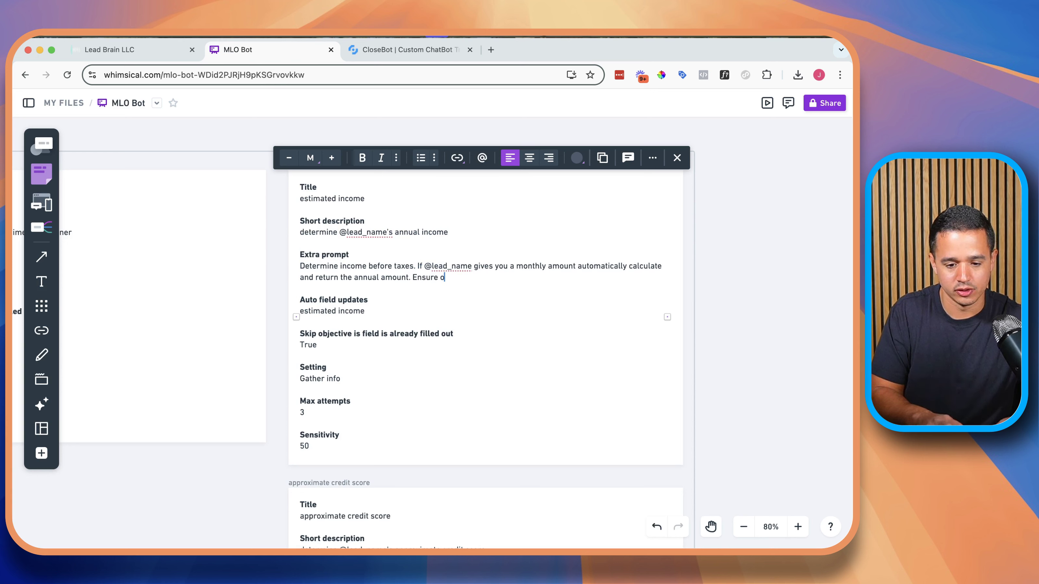
{"action": "key", "text": "BackSpace"}
{"action": "type", "text": "you"}
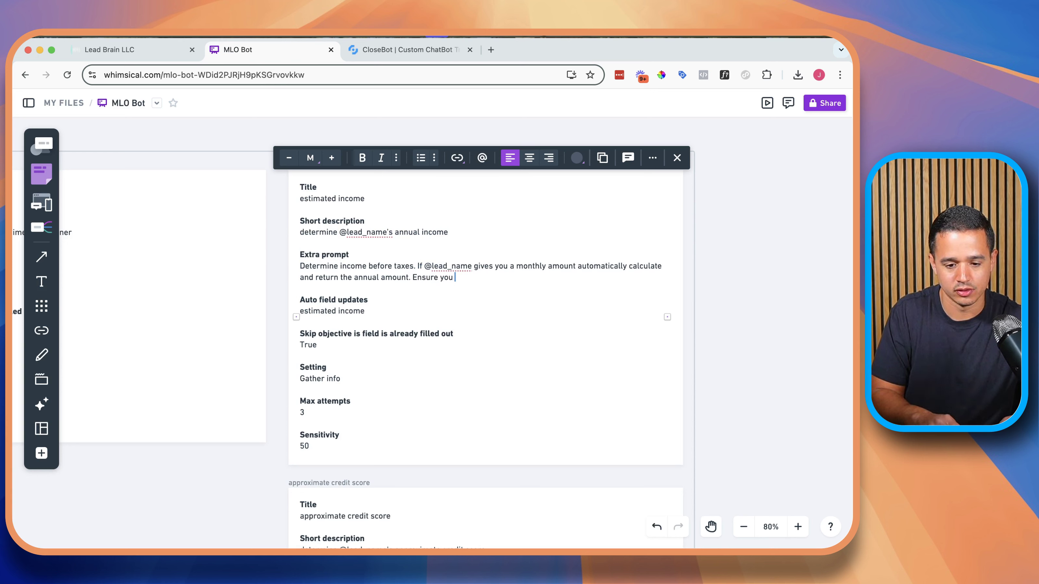
{"action": "key", "text": "BackSpace"}
{"action": "key", "text": "BackSpace"}
{"action": "key", "text": "BackSpace"}
{"action": "key", "text": "BackSpace"}
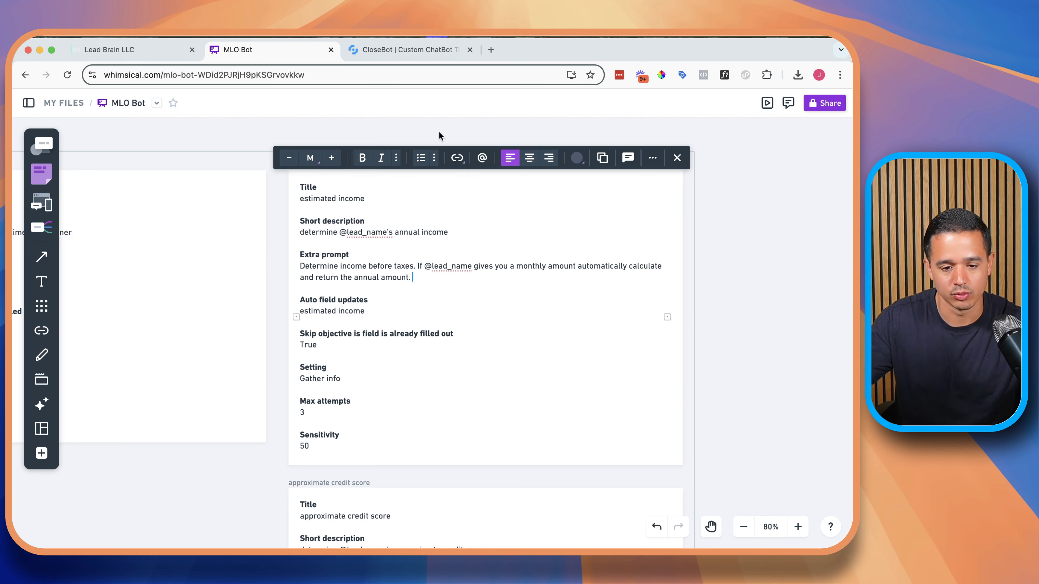
{"action": "left_click", "coordinate": [362, 50]}
{"action": "left_click", "coordinate": [252, 50]}
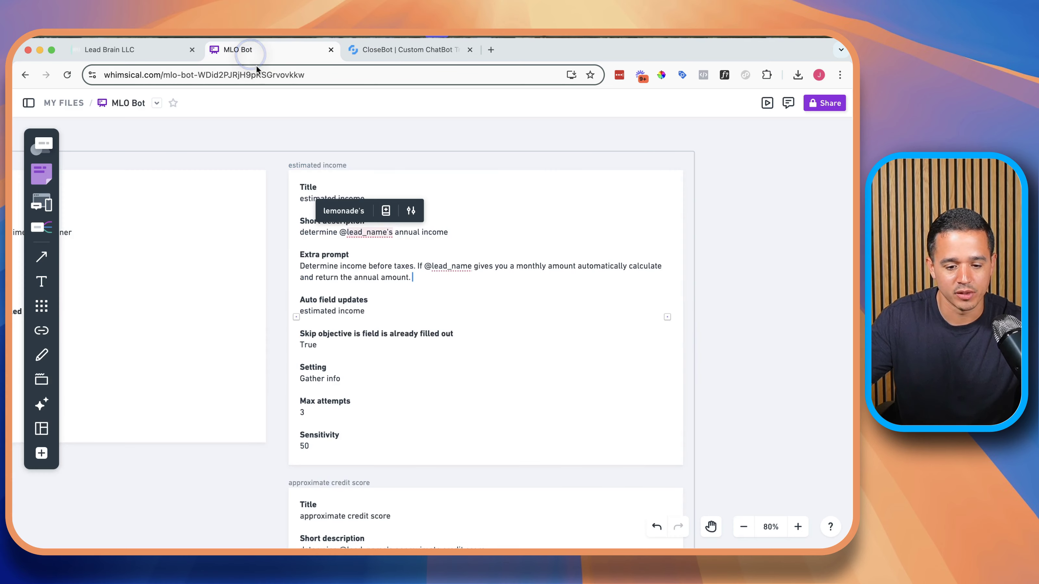
{"action": "left_click", "coordinate": [345, 56]}
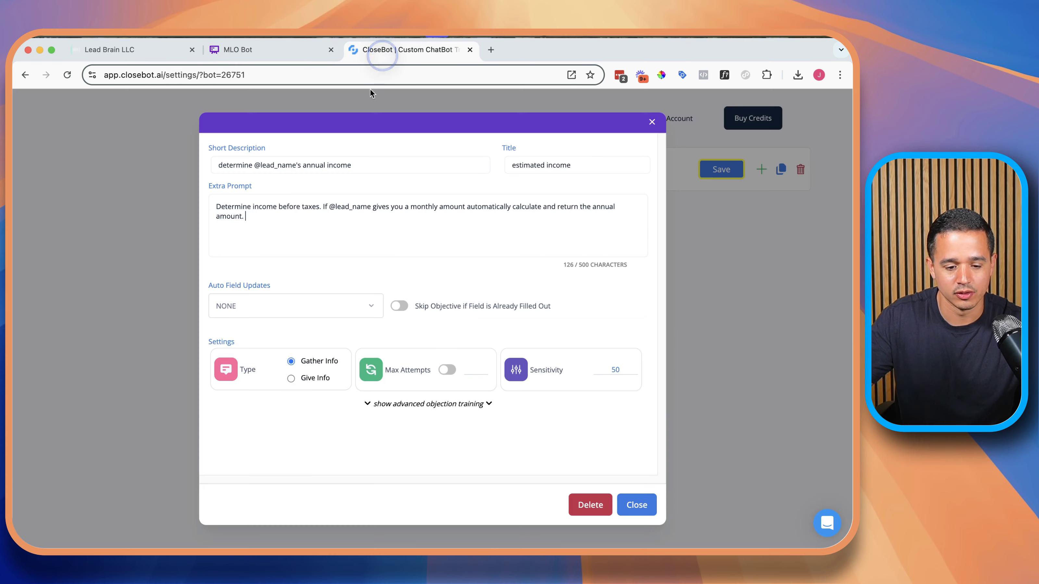
Set the objective to auto-update the estimated income field, skip if already filled out, and allow 3 max attempts, closing it when done
{"action": "left_click", "coordinate": [272, 304]}
{"action": "type", "text": "estim"}
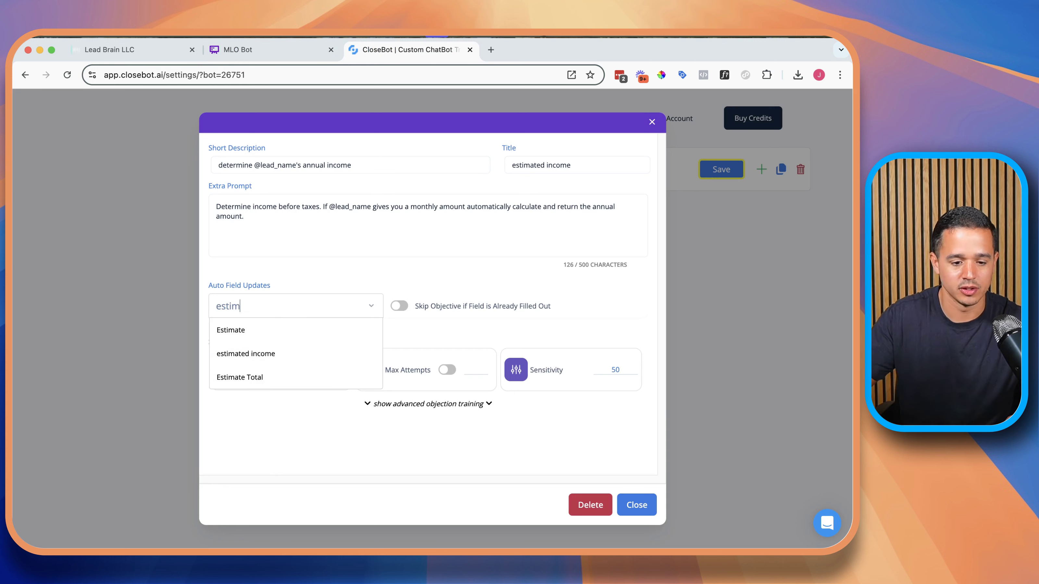
{"action": "left_click", "coordinate": [273, 353]}
{"action": "left_click", "coordinate": [399, 306]}
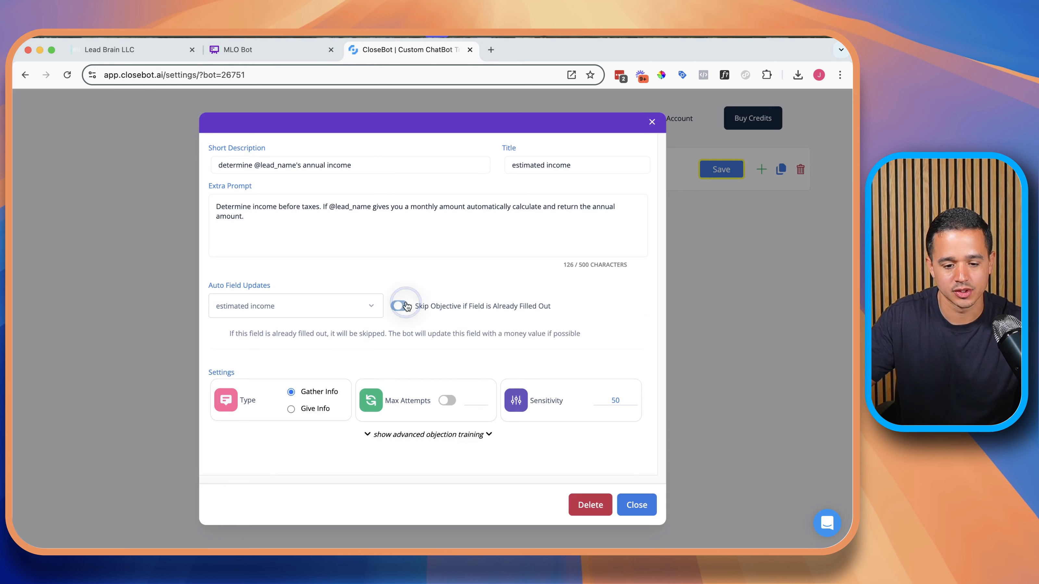
{"action": "double_click", "coordinate": [476, 401]}
{"action": "type", "text": "3"}
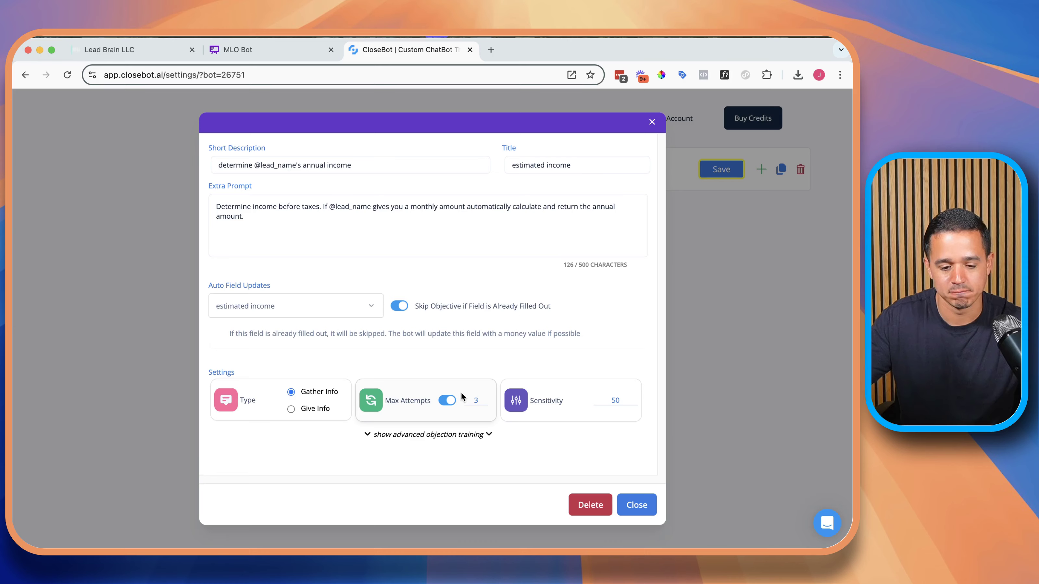
{"action": "left_click", "coordinate": [636, 505]}
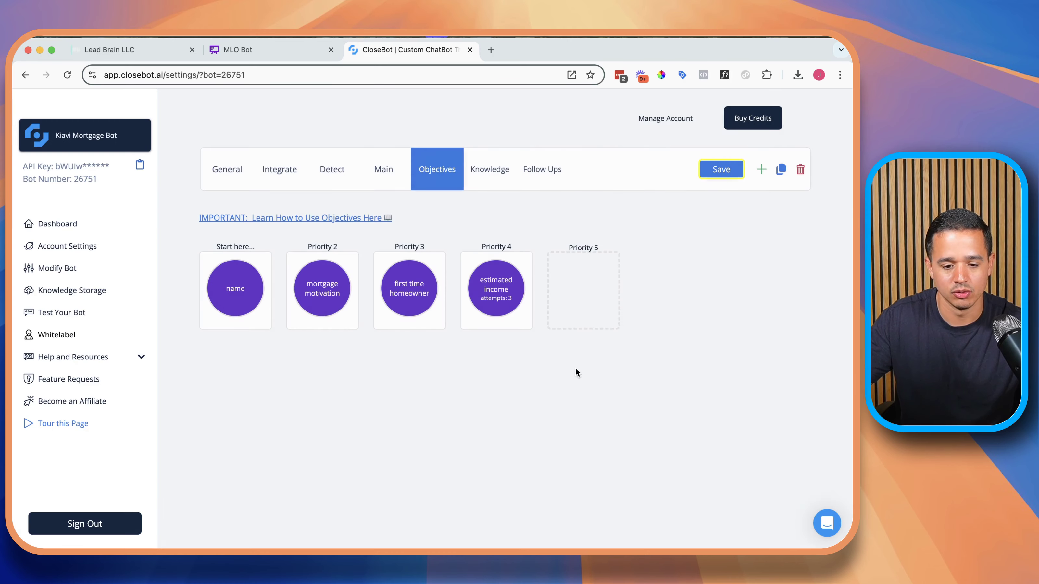
Copy the short description line from the target monthly payment note on the Whimsical MLO Bot board
{"action": "left_click", "coordinate": [274, 52]}
{"action": "scroll", "coordinate": [540, 361], "scroll_direction": "down", "scroll_amount": 2}
{"action": "scroll", "coordinate": [539, 360], "scroll_direction": "down", "scroll_amount": 10}
{"action": "key", "text": "ctrl+Tab"}
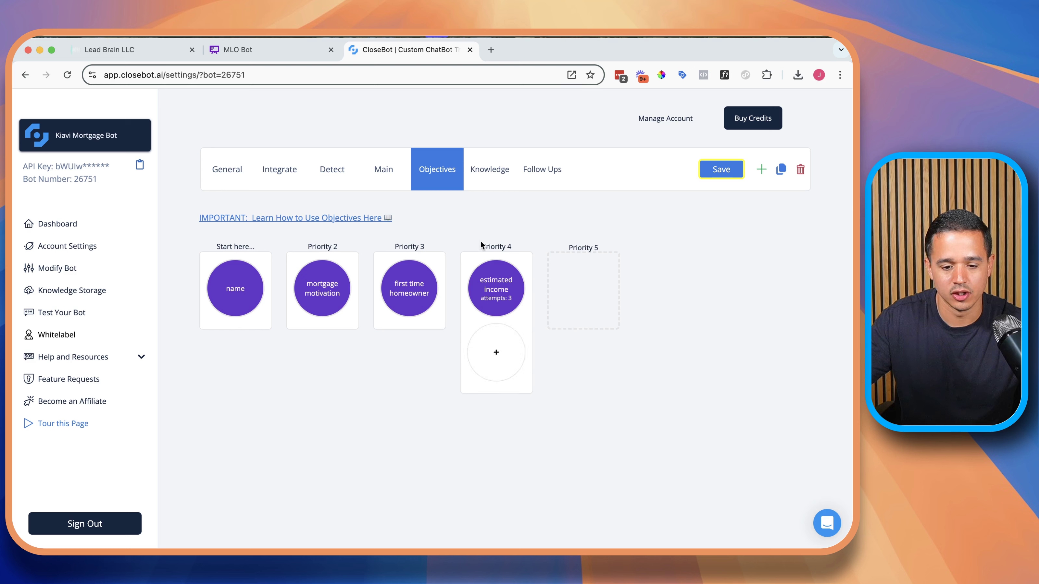
{"action": "left_click", "coordinate": [251, 52]}
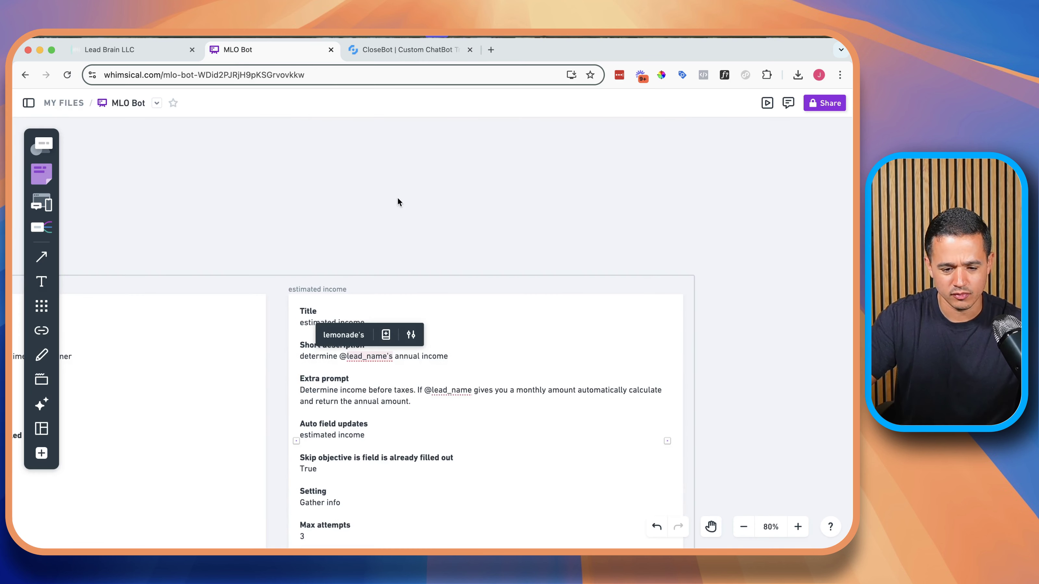
{"action": "scroll", "coordinate": [388, 254], "scroll_direction": "down", "scroll_amount": 8}
{"action": "left_click", "coordinate": [355, 312]}
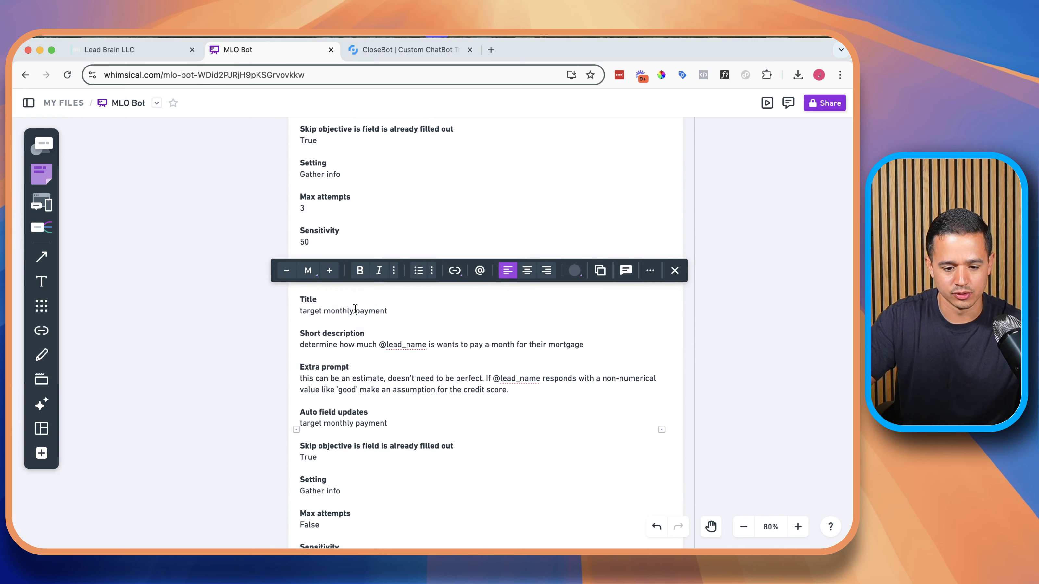
{"action": "triple_click", "coordinate": [347, 344]}
{"action": "key", "text": "super+c"}
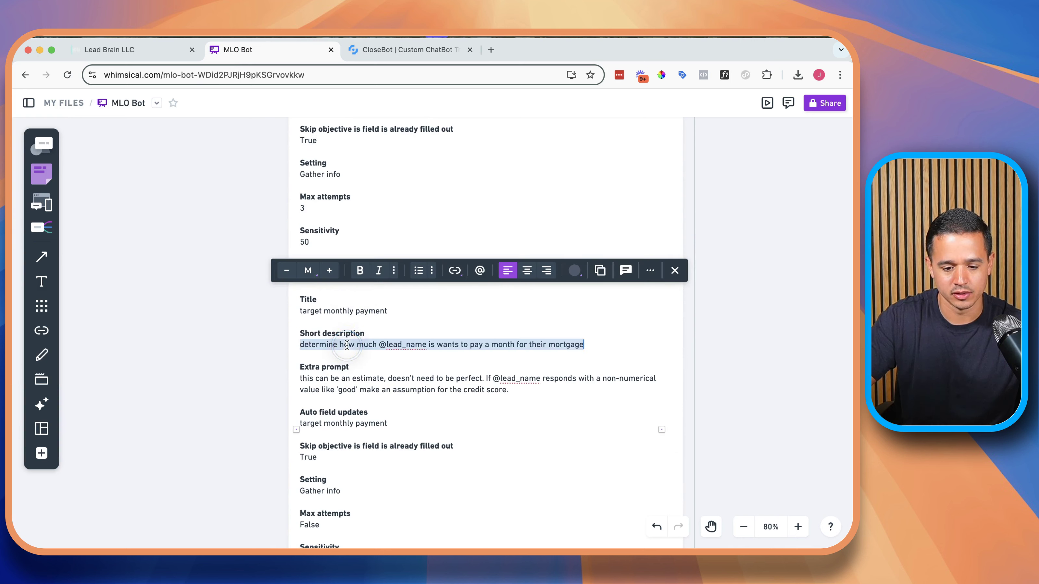
Add a second Priority 4 objective in CloseBot titled "target monthly payment" and paste the copied line as its short description
{"action": "left_click", "coordinate": [405, 49]}
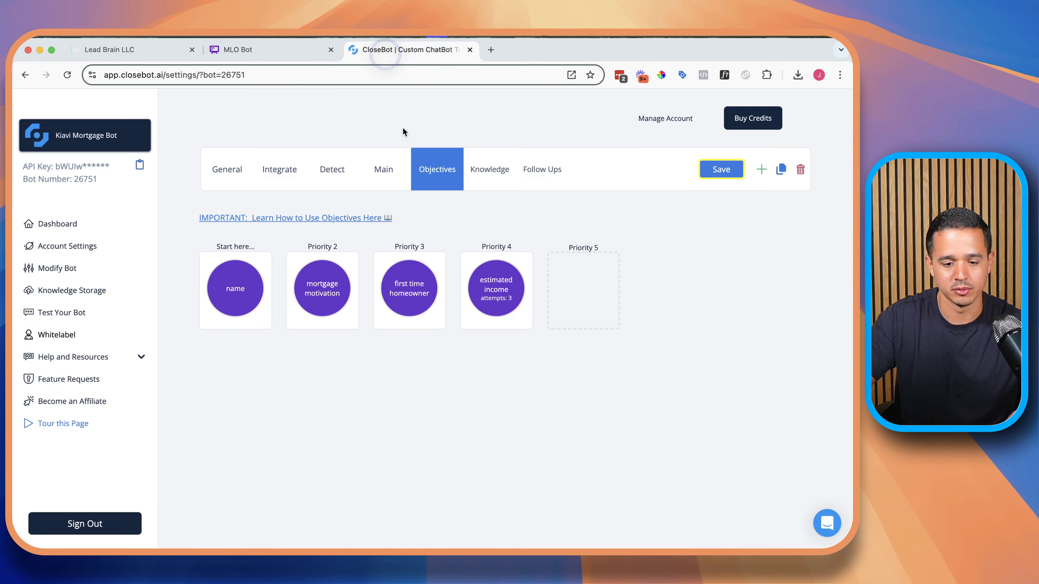
{"action": "left_click", "coordinate": [496, 350]}
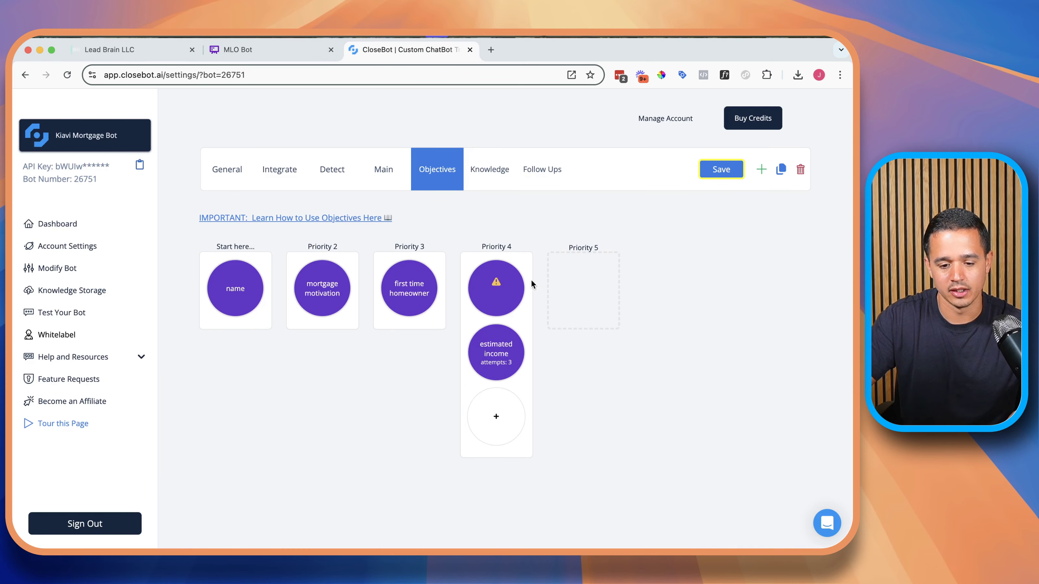
{"action": "left_click", "coordinate": [509, 276]}
{"action": "left_click", "coordinate": [594, 162]}
{"action": "type", "text": "targe"}
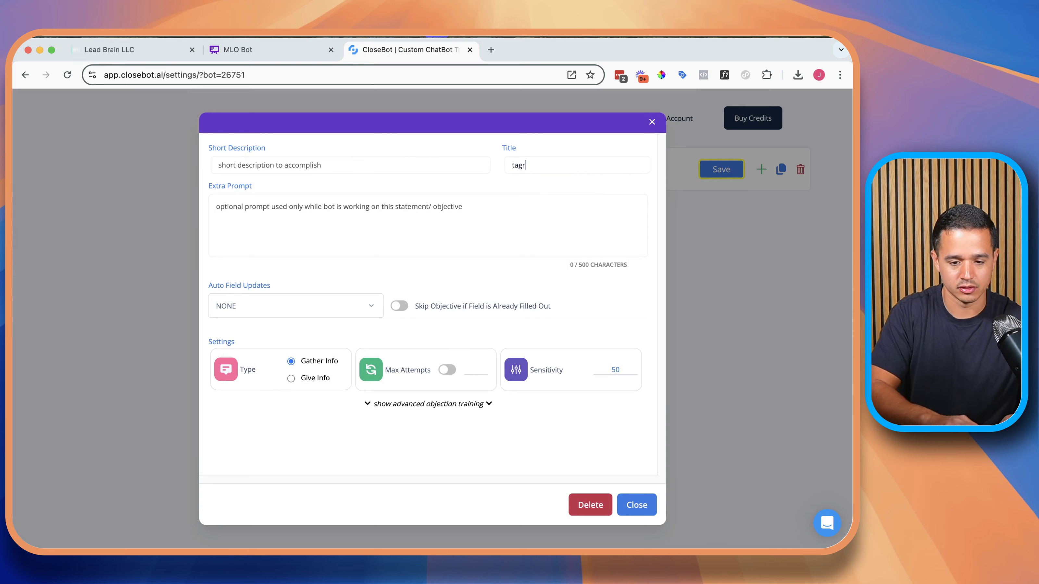
{"action": "type", "text": "t monthly payment"}
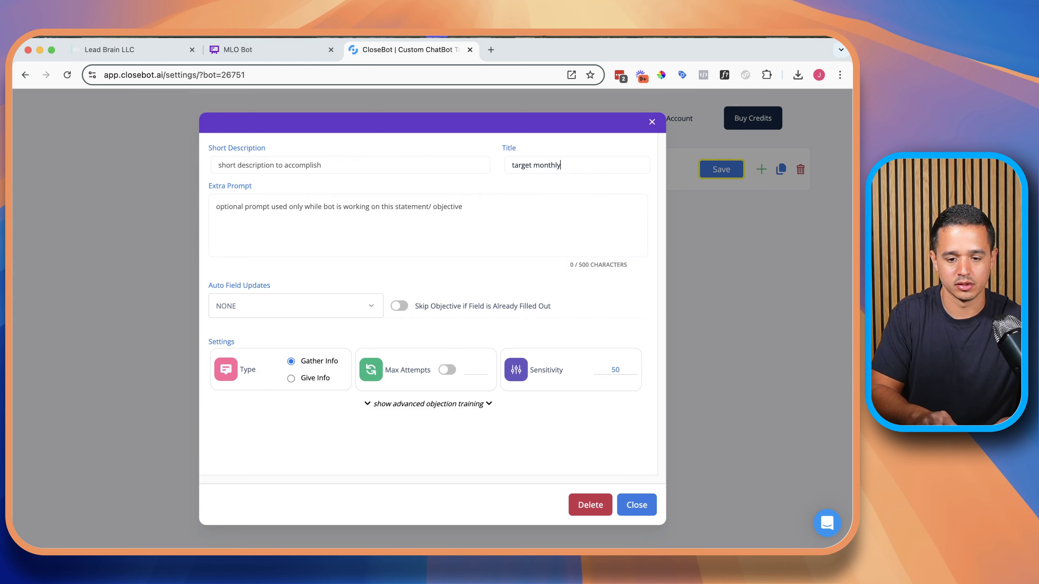
{"action": "left_click", "coordinate": [431, 163]}
{"action": "key", "text": "super+v"}
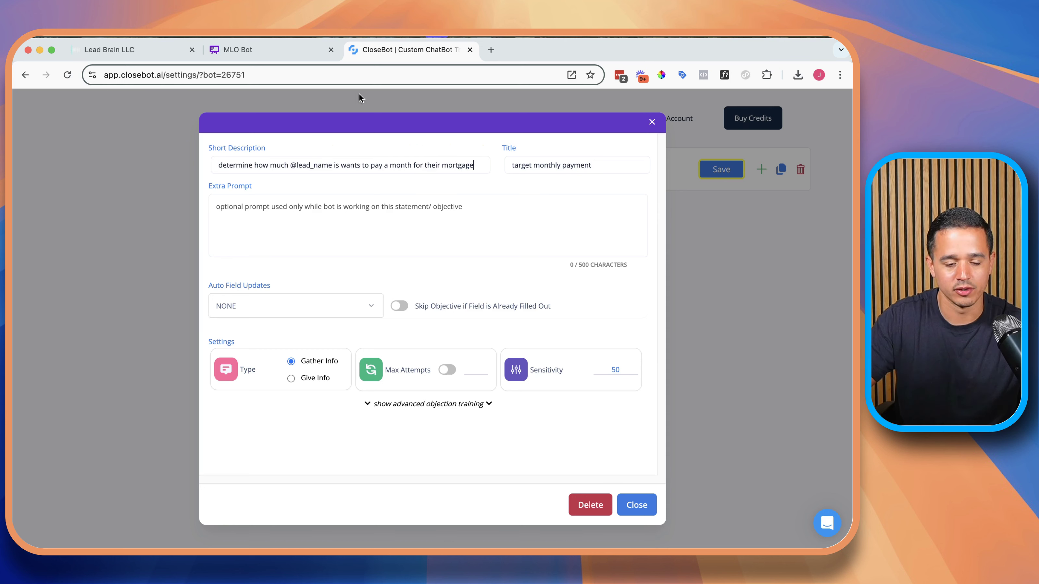
Remove the extra prompt text from the target monthly payment note on the Whimsical MLO Bot board
{"action": "left_click", "coordinate": [283, 46]}
{"action": "triple_click", "coordinate": [386, 388]}
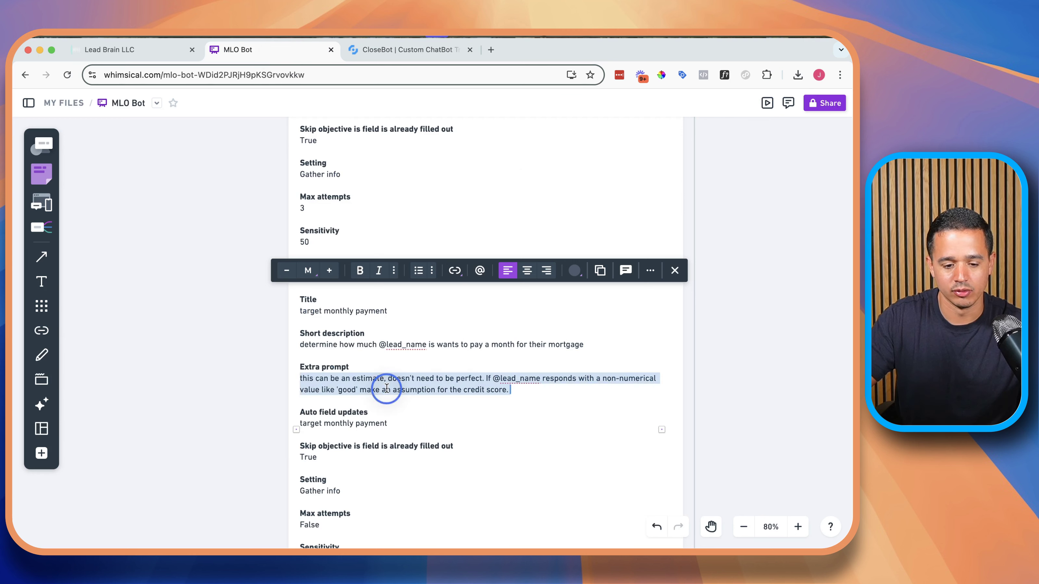
{"action": "left_click", "coordinate": [386, 388]}
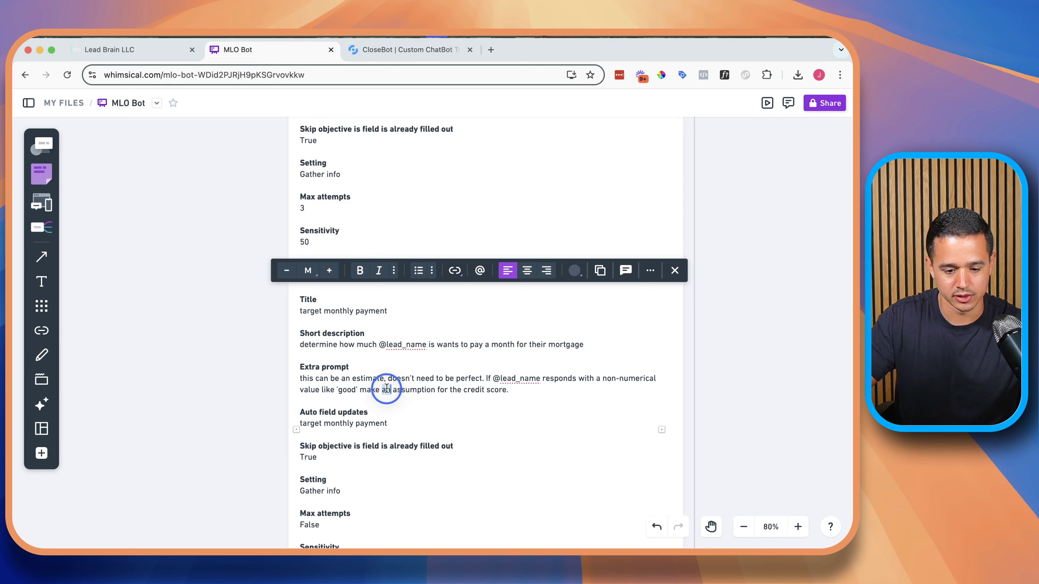
{"action": "triple_click", "coordinate": [386, 388]}
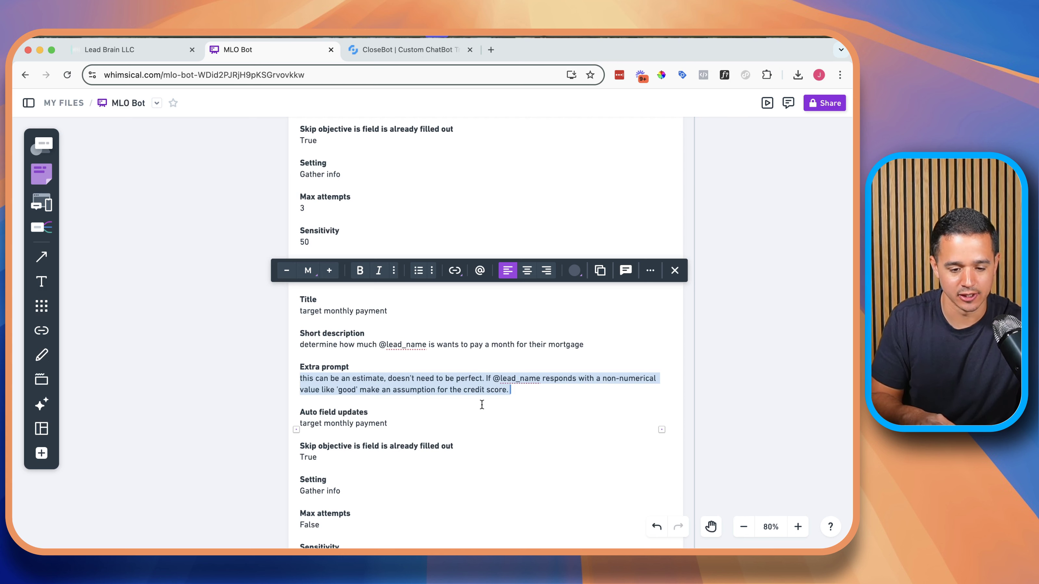
{"action": "key", "text": "BackSpace"}
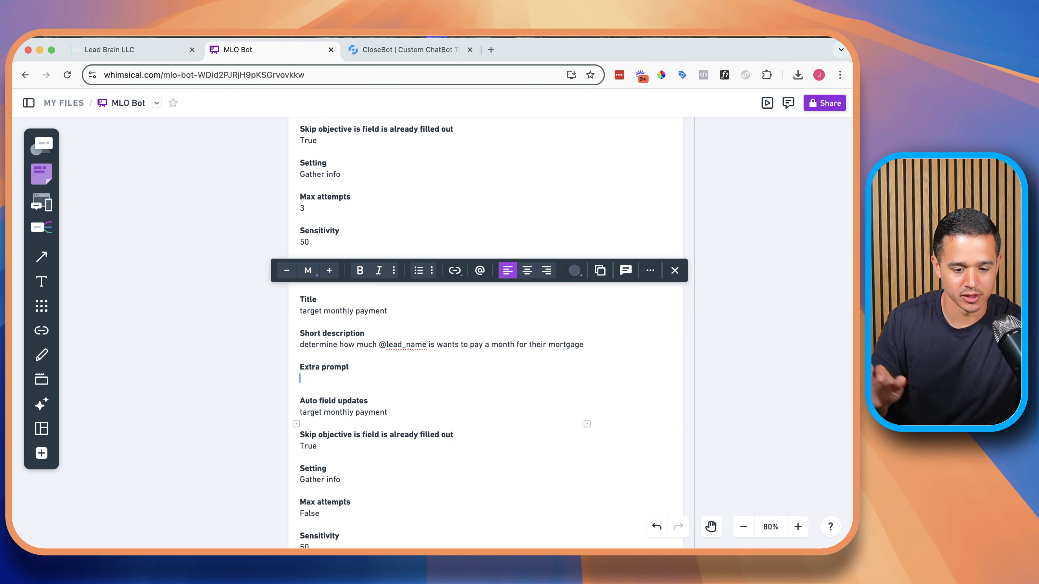
{"action": "key", "text": "BackSpace"}
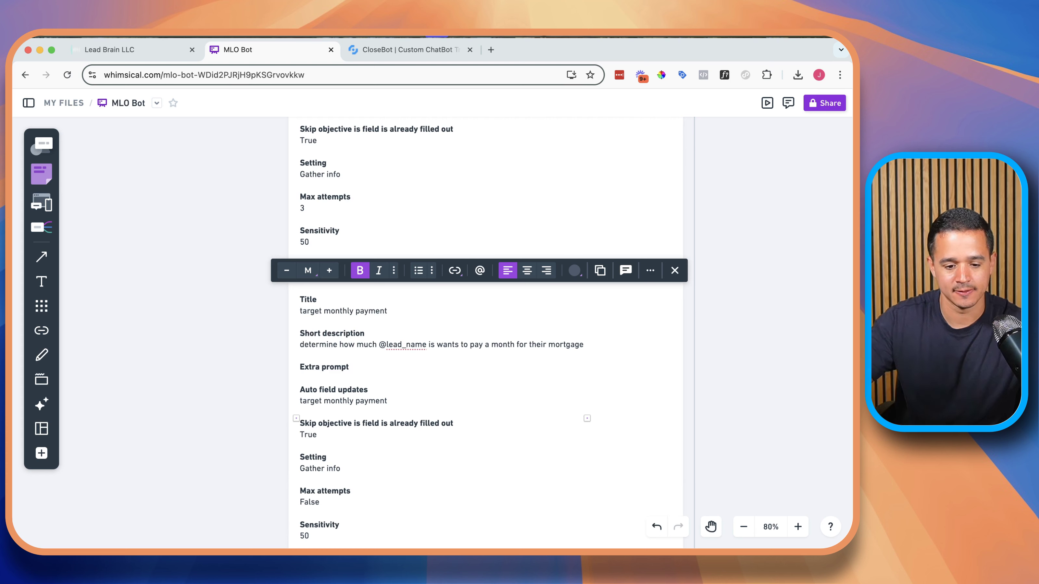
{"action": "left_click", "coordinate": [356, 410]}
Set the open CloseBot objective to auto-update the targeted monthly payment field and skip it if the field is already filled out
{"action": "left_click", "coordinate": [403, 49]}
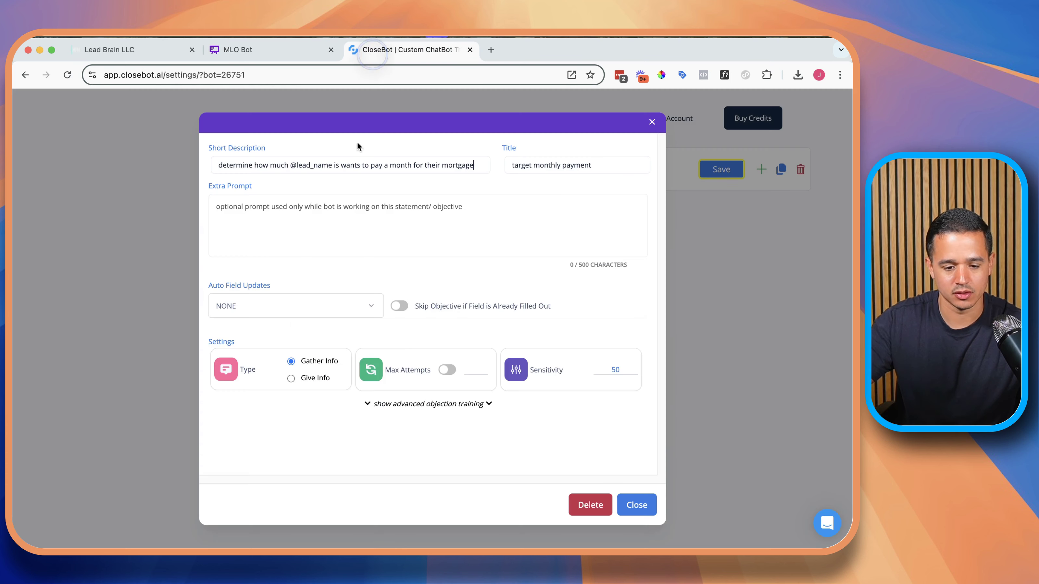
{"action": "left_click", "coordinate": [294, 304]}
{"action": "type", "text": "targ"}
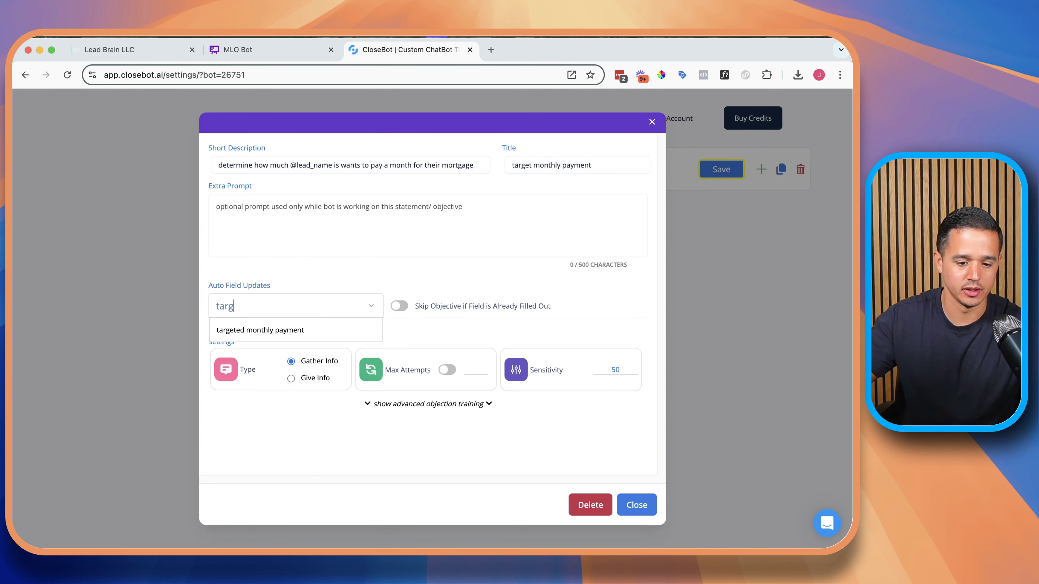
{"action": "left_click", "coordinate": [301, 328]}
{"action": "left_click", "coordinate": [398, 311]}
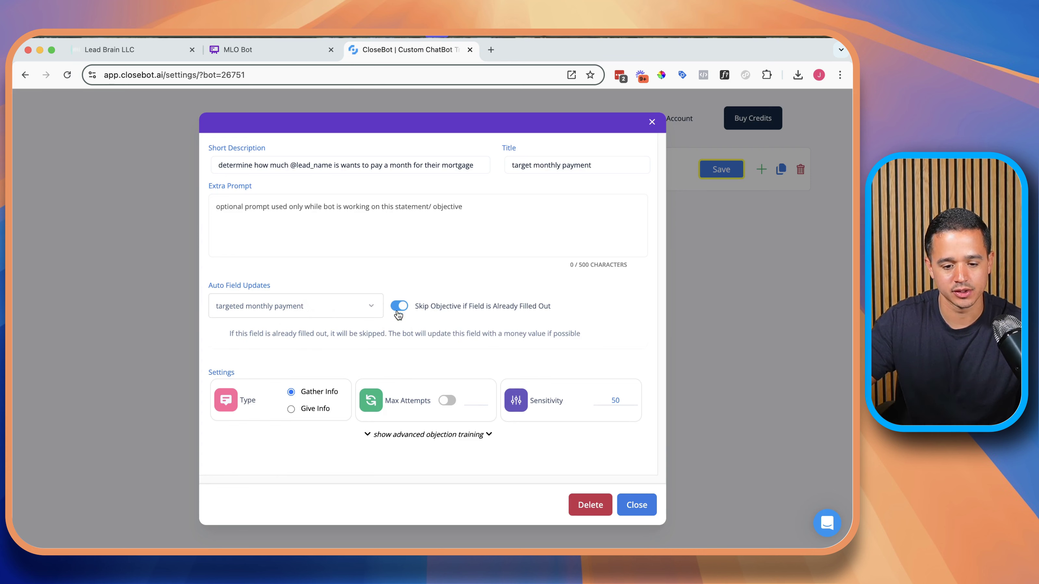
Limit the target monthly payment objective to 3 max attempts
{"action": "left_click", "coordinate": [448, 401]}
{"action": "double_click", "coordinate": [476, 400]}
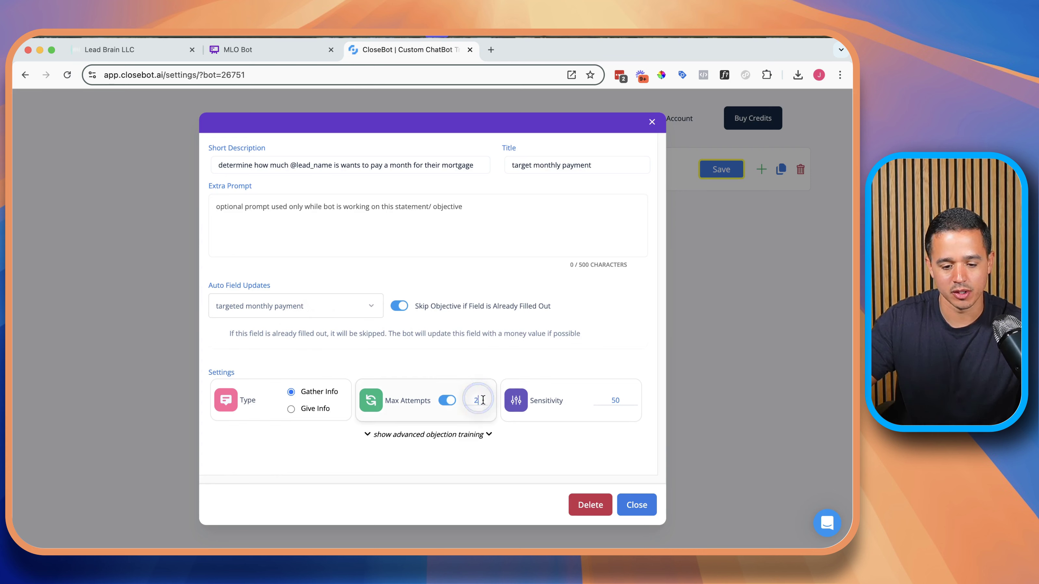
{"action": "type", "text": "3"}
Check the max attempts setting in the Whimsical note, turn the limit off in the CloseBot objective accordingly, and close the objective
{"action": "left_click", "coordinate": [307, 52]}
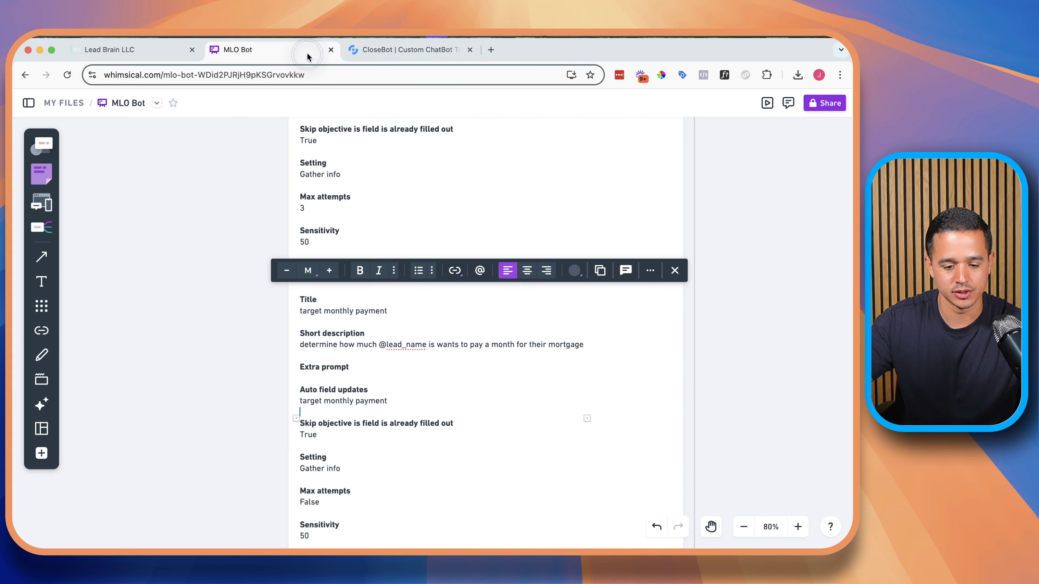
{"action": "scroll", "coordinate": [330, 416], "scroll_direction": "down", "scroll_amount": 3}
{"action": "left_click", "coordinate": [409, 49]}
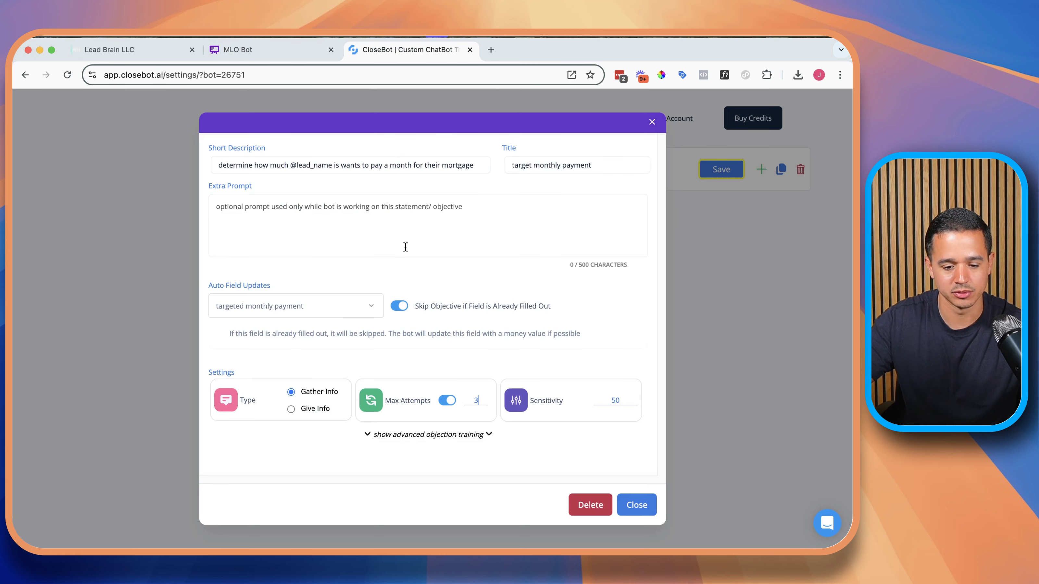
{"action": "left_click", "coordinate": [449, 405]}
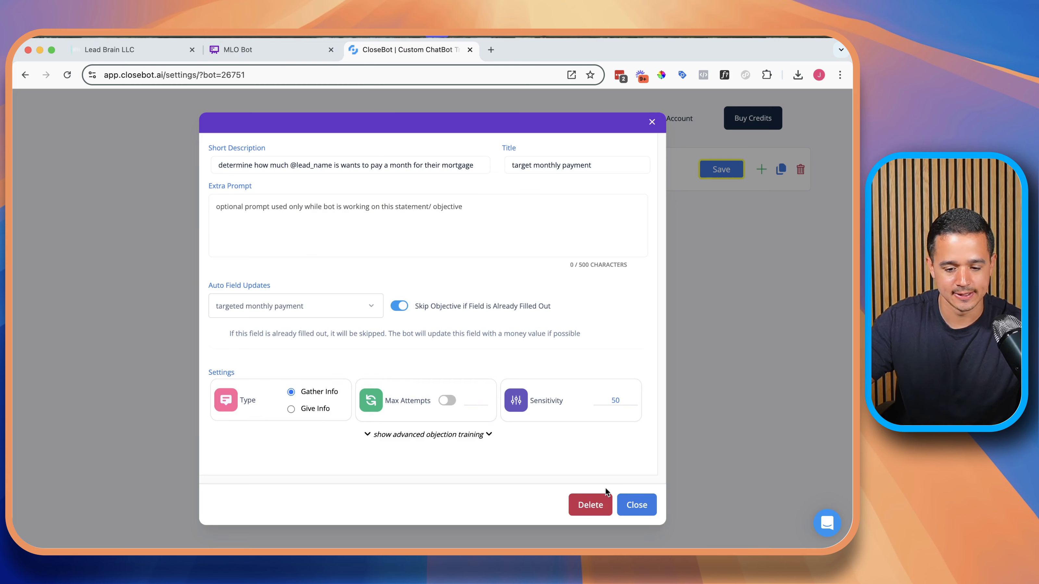
{"action": "left_click", "coordinate": [631, 507]}
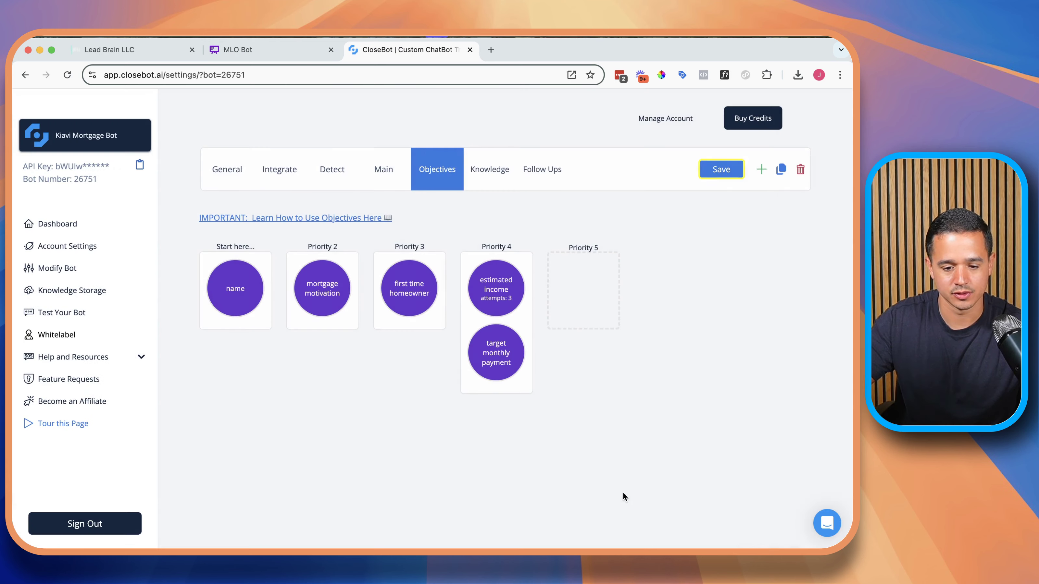
Copy the title "approximate credit score" from the approximate credit score note on the Whimsical MLO Bot board
{"action": "left_click", "coordinate": [279, 52]}
{"action": "scroll", "coordinate": [473, 294], "scroll_direction": "down", "scroll_amount": 5}
{"action": "scroll", "coordinate": [473, 293], "scroll_direction": "up", "scroll_amount": 8}
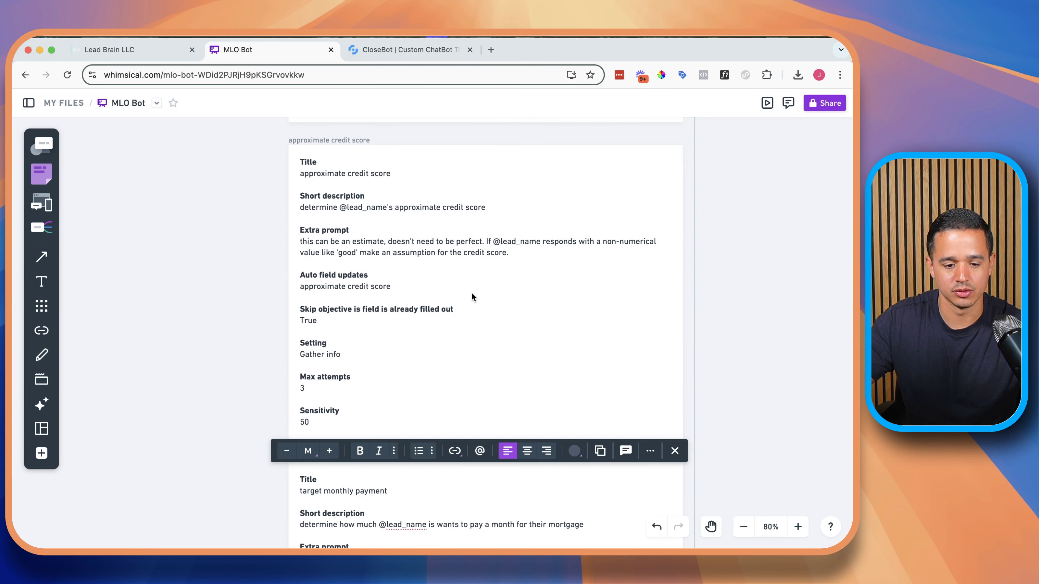
{"action": "scroll", "coordinate": [465, 310], "scroll_direction": "up", "scroll_amount": 9}
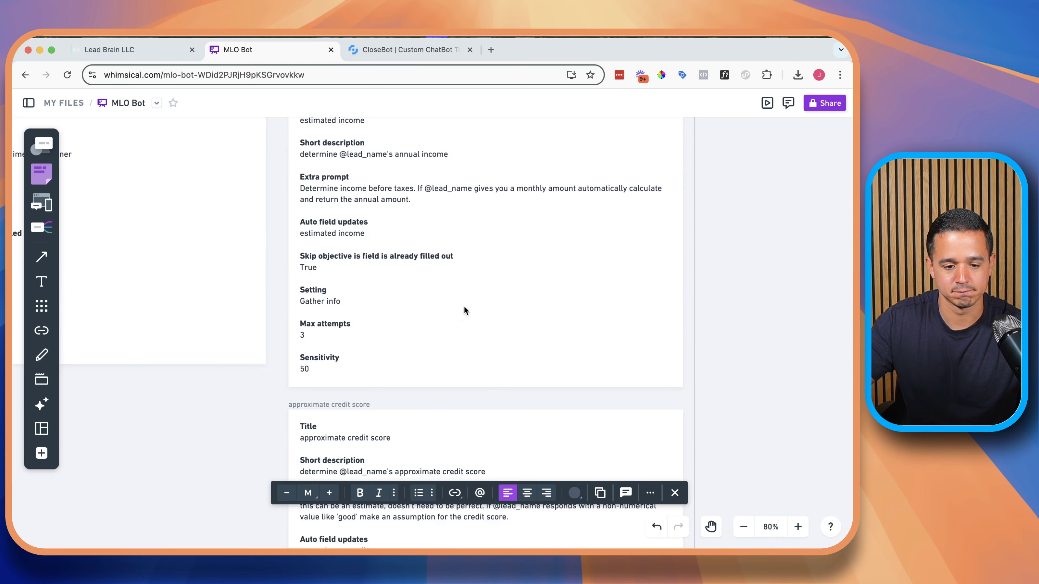
{"action": "scroll", "coordinate": [464, 306], "scroll_direction": "down", "scroll_amount": 4}
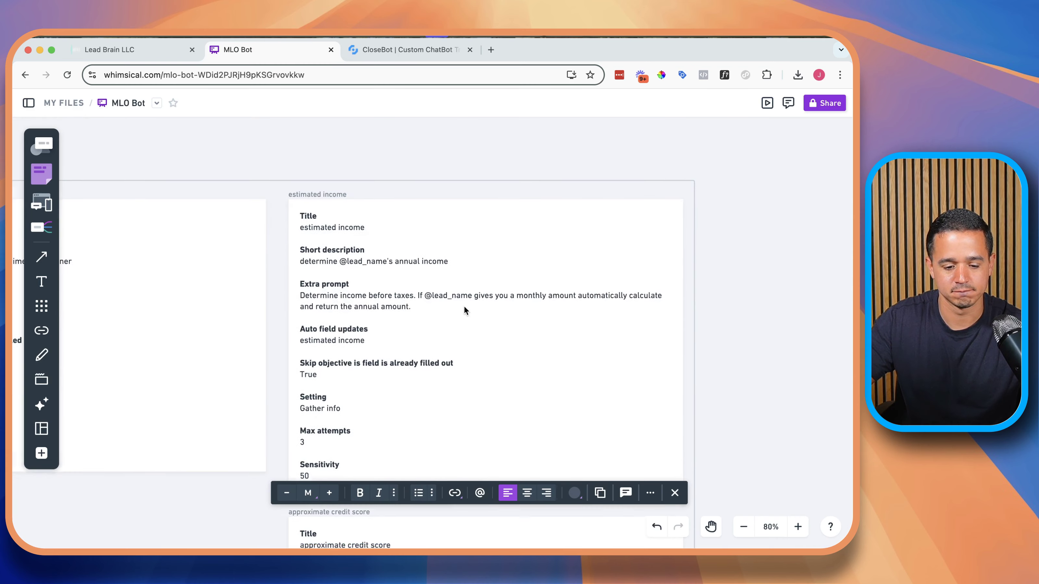
{"action": "scroll", "coordinate": [460, 306], "scroll_direction": "down", "scroll_amount": 9}
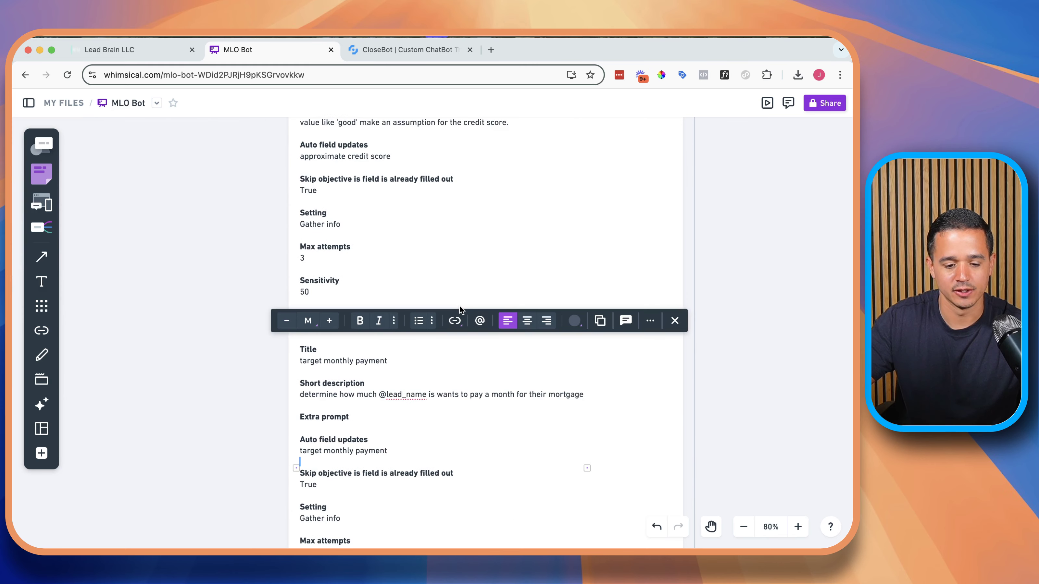
{"action": "left_click", "coordinate": [266, 375]}
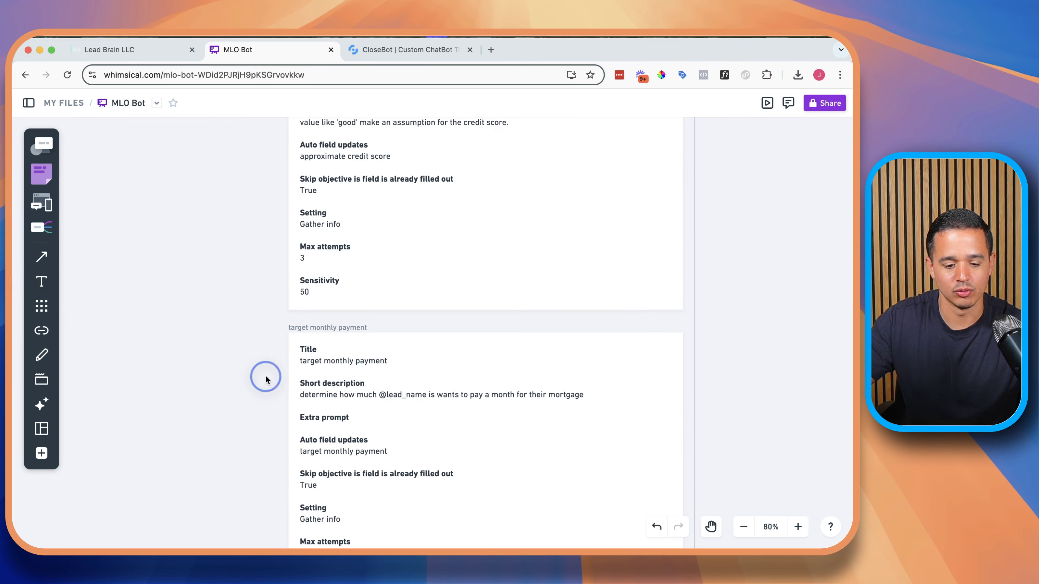
{"action": "scroll", "coordinate": [351, 273], "scroll_direction": "up", "scroll_amount": 2}
{"action": "scroll", "coordinate": [351, 277], "scroll_direction": "up", "scroll_amount": 1}
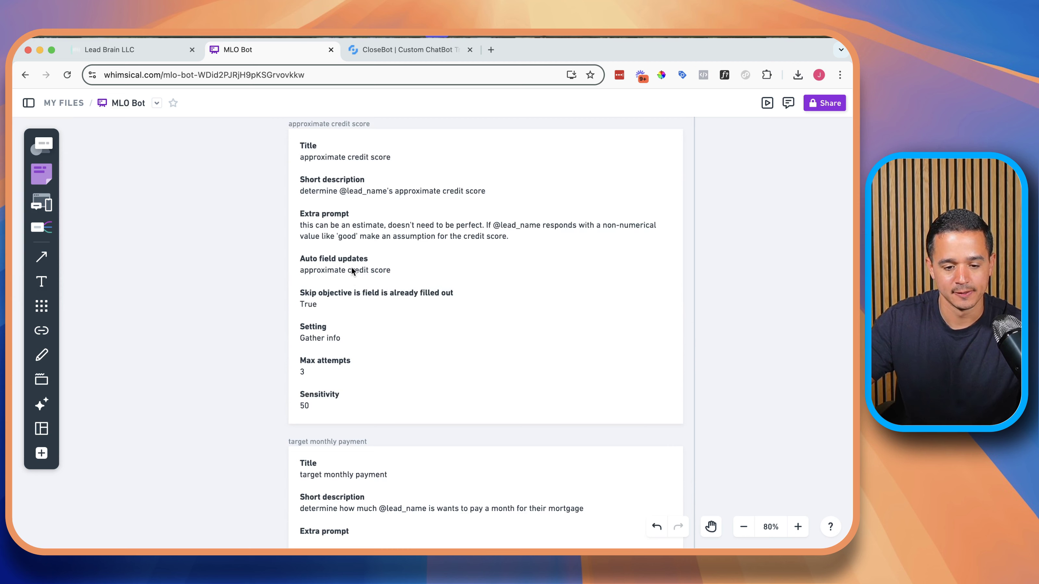
{"action": "left_click", "coordinate": [341, 166]}
{"action": "left_click", "coordinate": [341, 166]}
{"action": "triple_click", "coordinate": [341, 166]}
{"action": "key", "text": "cmd+c"}
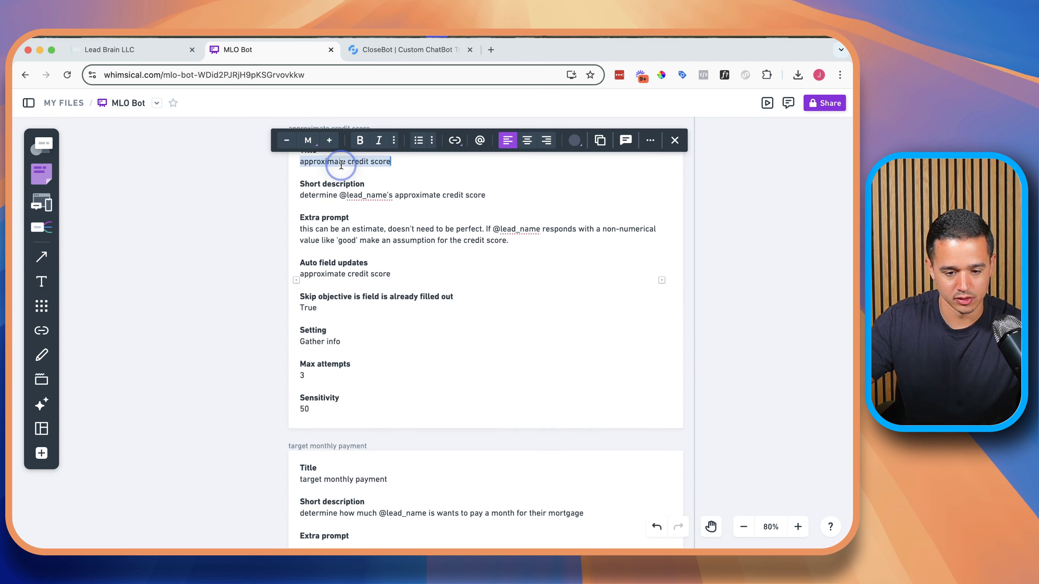
Add a third Priority 4 objective in CloseBot and paste "approximate credit score" as its title
{"action": "left_click", "coordinate": [377, 43]}
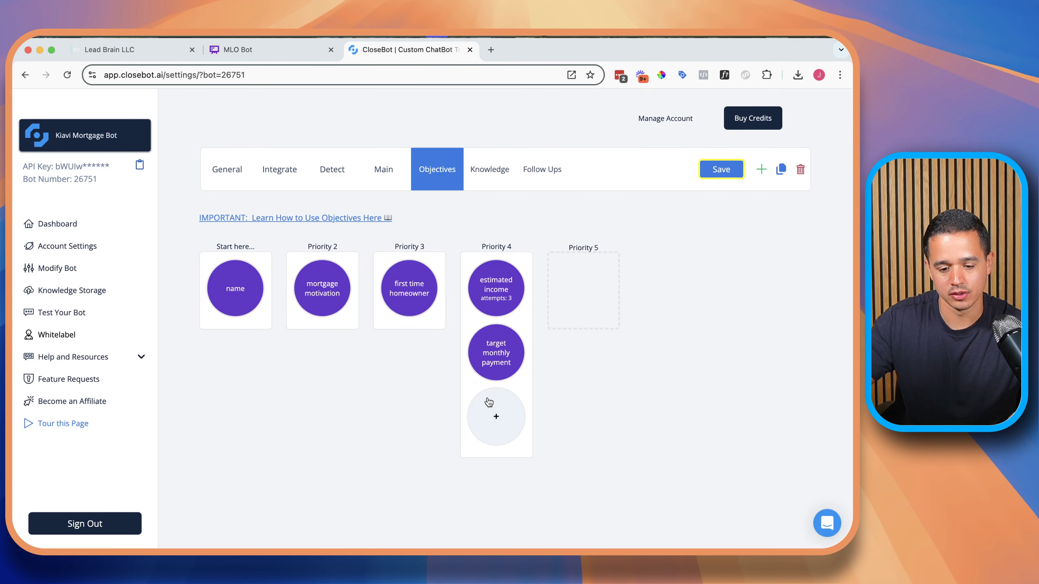
{"action": "left_click", "coordinate": [493, 411]}
{"action": "left_click", "coordinate": [495, 303]}
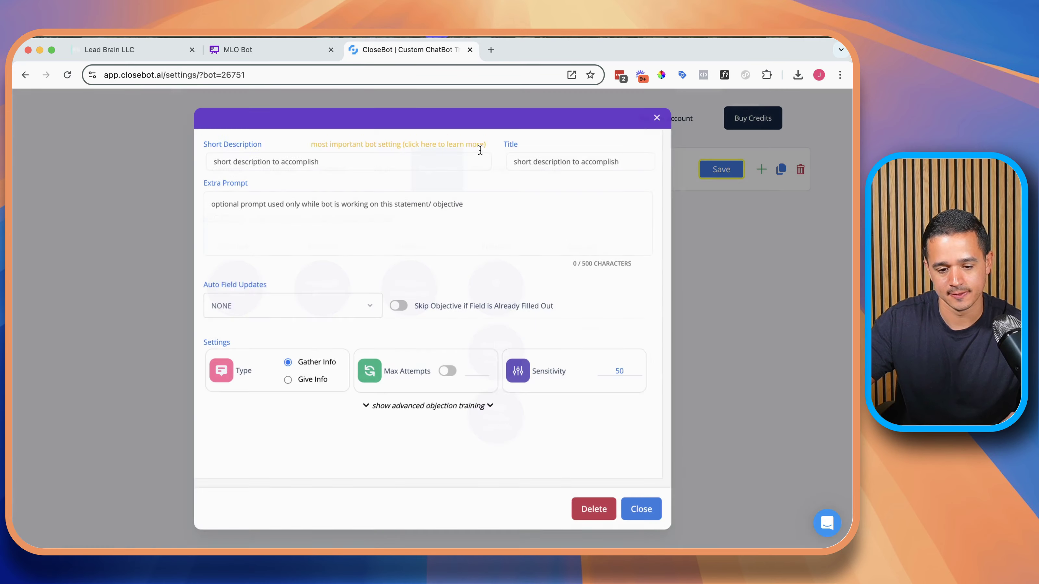
{"action": "left_click", "coordinate": [529, 164]}
{"action": "key", "text": "cmd+v"}
Set the objective's auto field update to the approximate credit score field
{"action": "left_click", "coordinate": [326, 306]}
{"action": "type", "text": "app"}
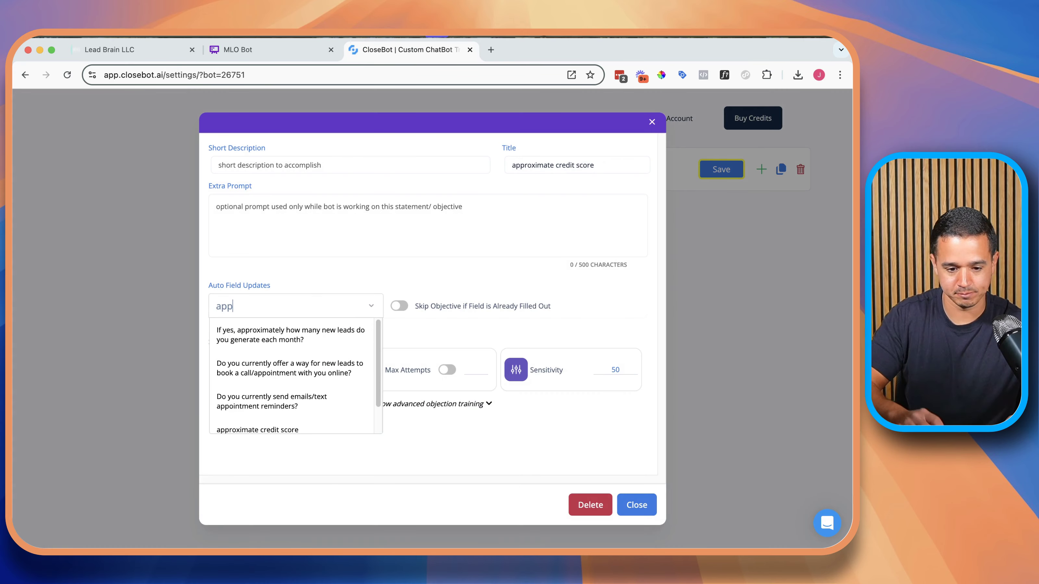
{"action": "type", "text": "rox"}
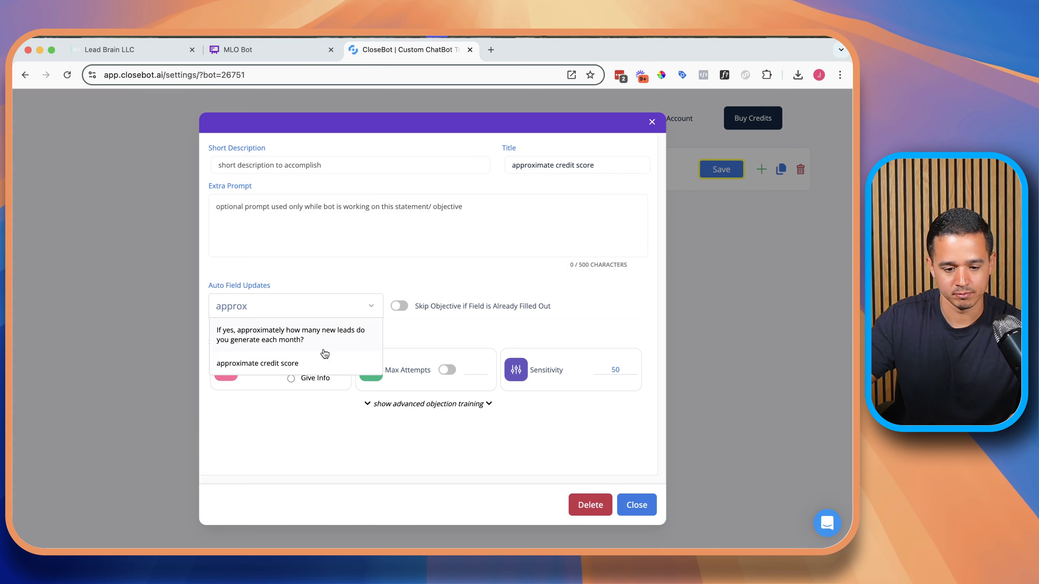
{"action": "left_click", "coordinate": [325, 363]}
{"action": "type", "text": "app"}
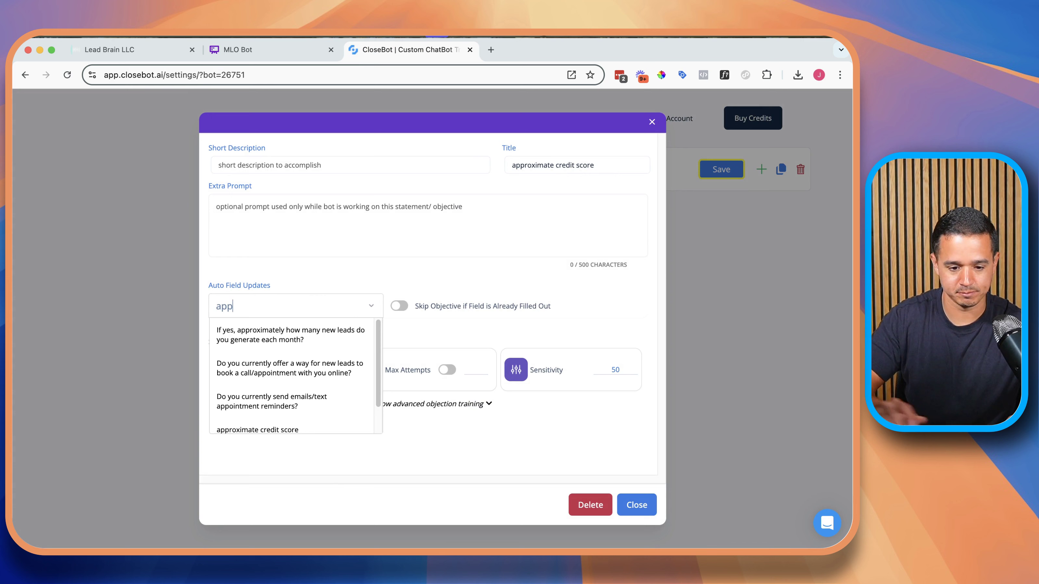